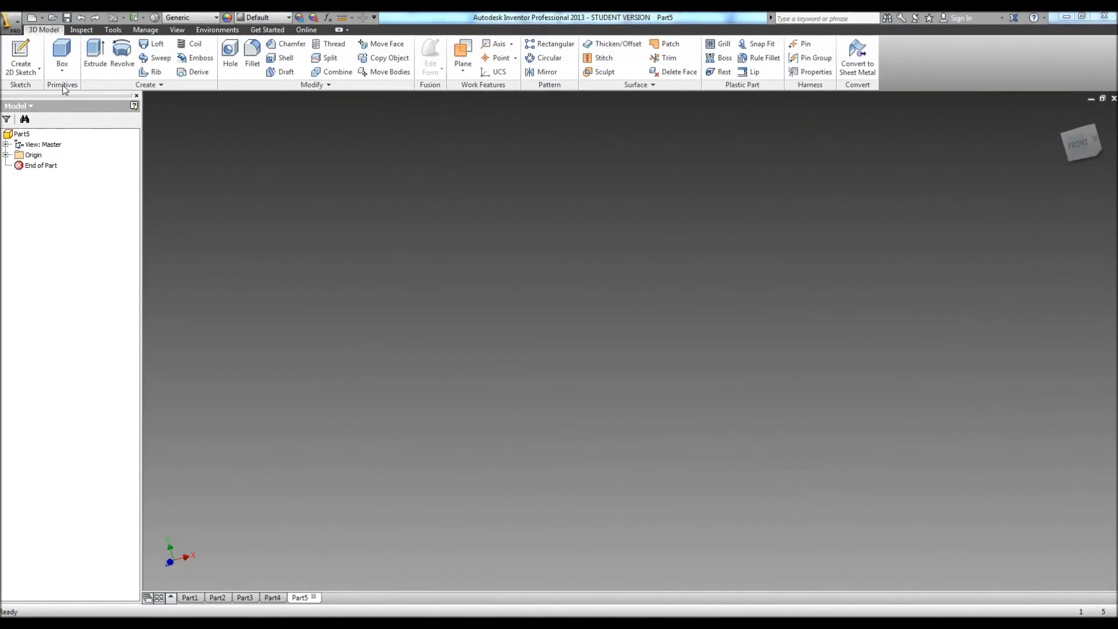
# Step: Create a new 2D sketch on the front-facing XY origin plane
pyautogui.click(21, 53)
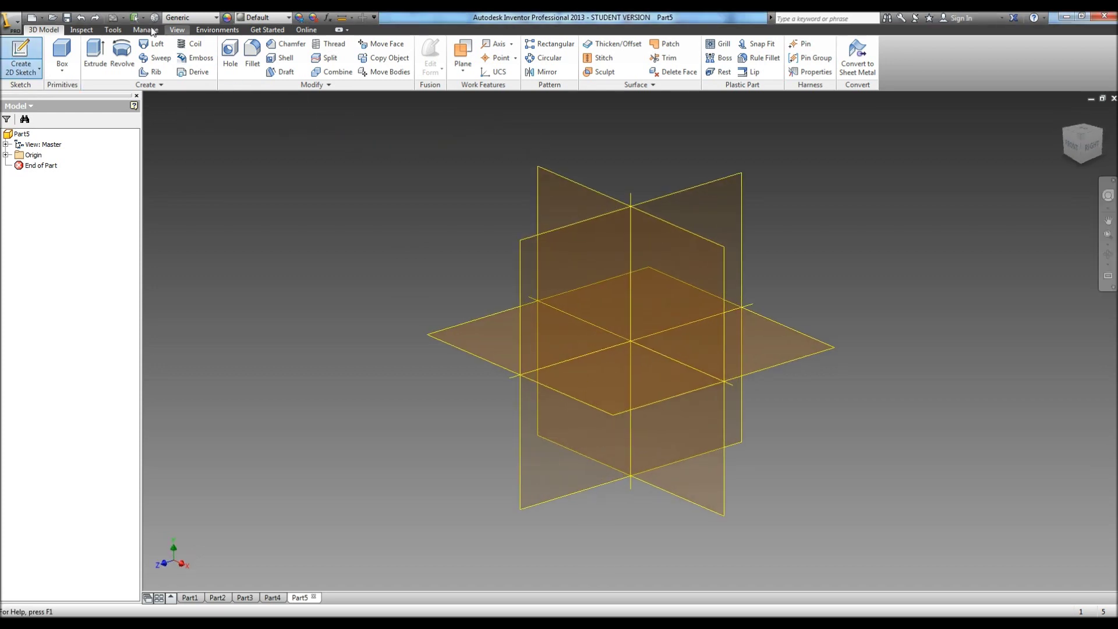
pyautogui.click(661, 314)
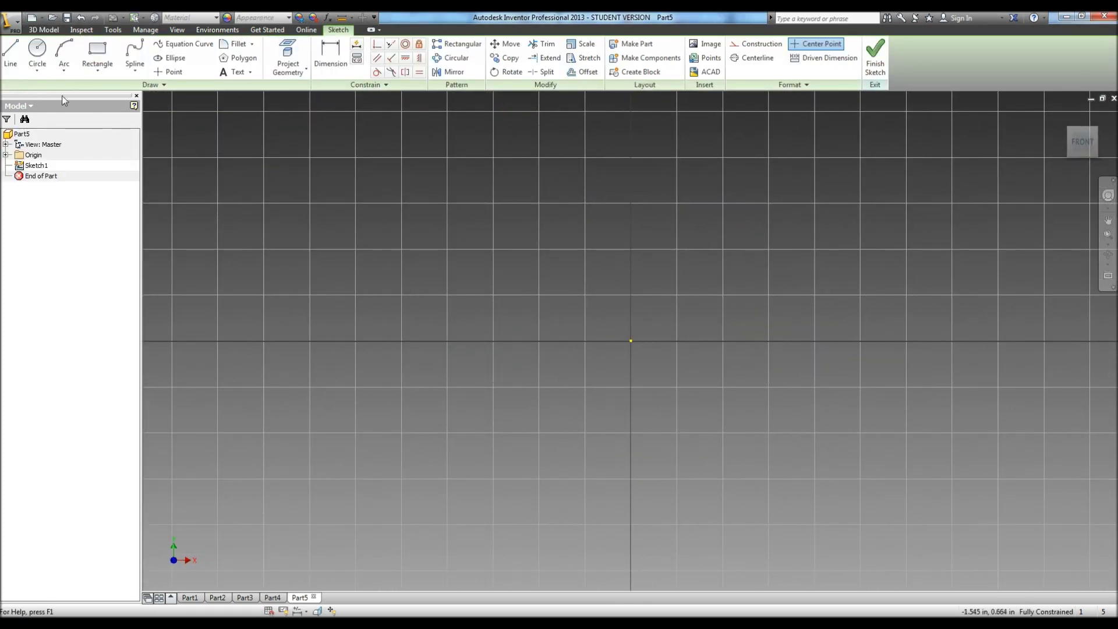
pyautogui.click(9, 55)
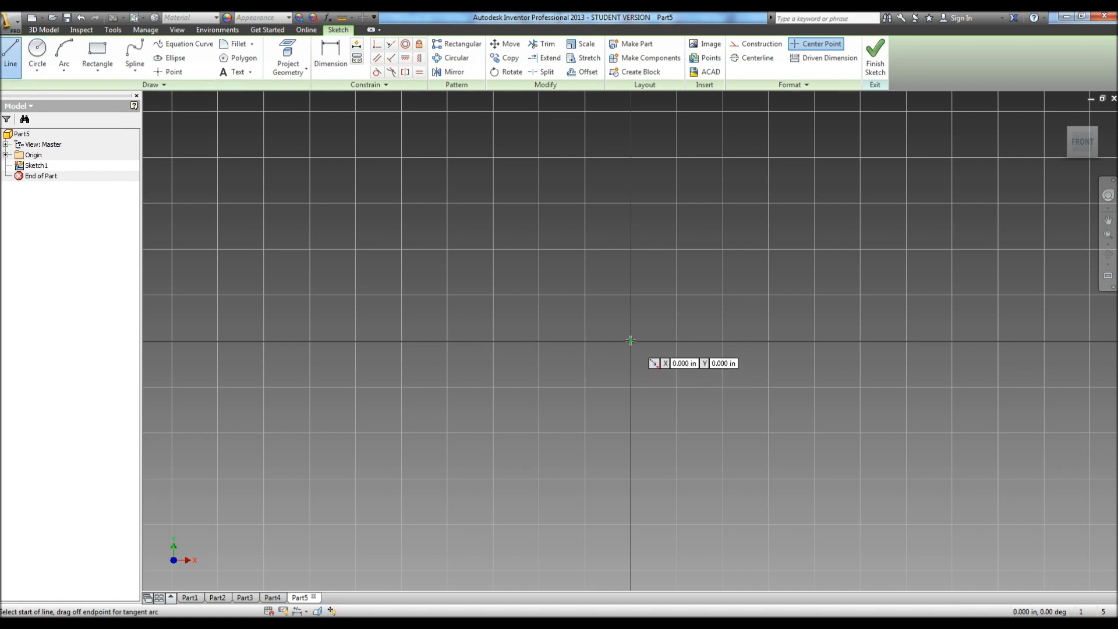
# Step: Draw lines from the origin up 1.000, right .250 and down .250
pyautogui.click(631, 341)
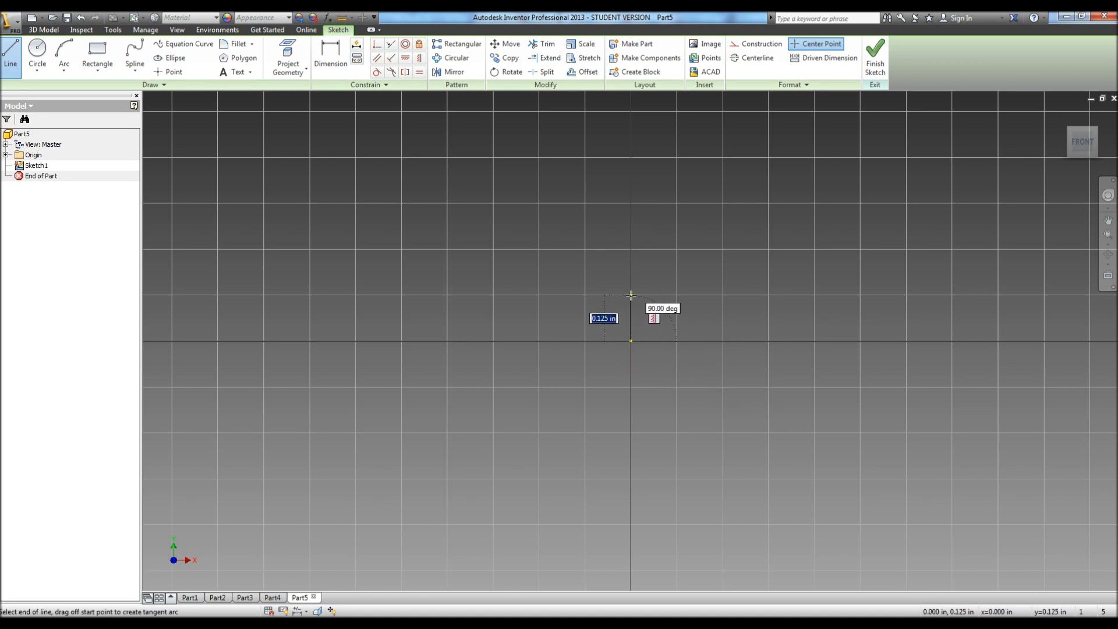
pyautogui.write('1')
pyautogui.press('Return')
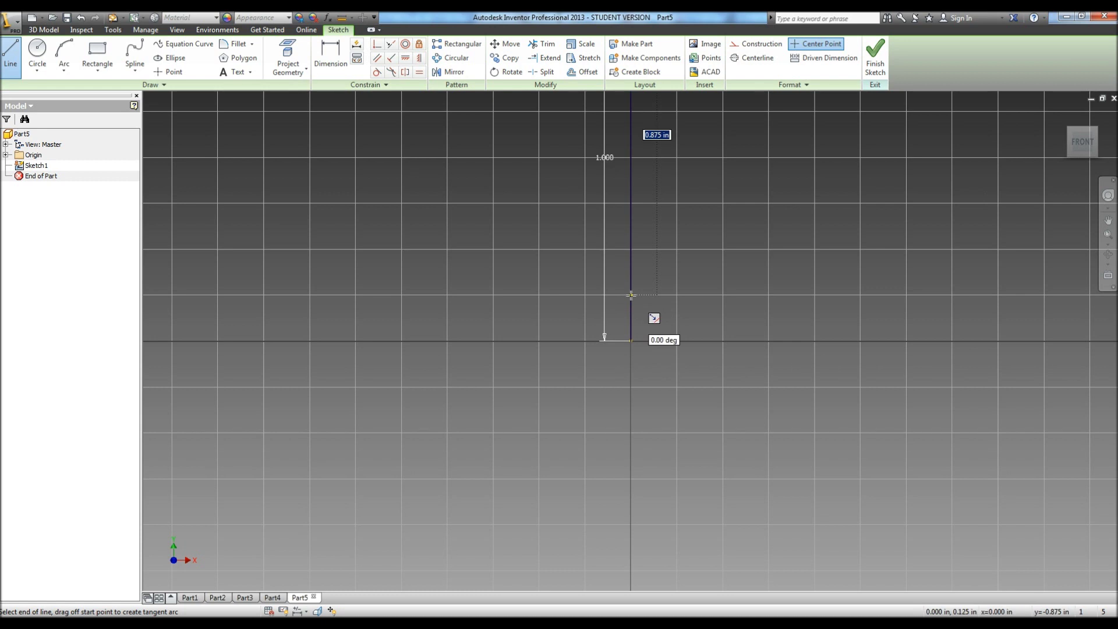
pyautogui.scroll(5, 631, 295)
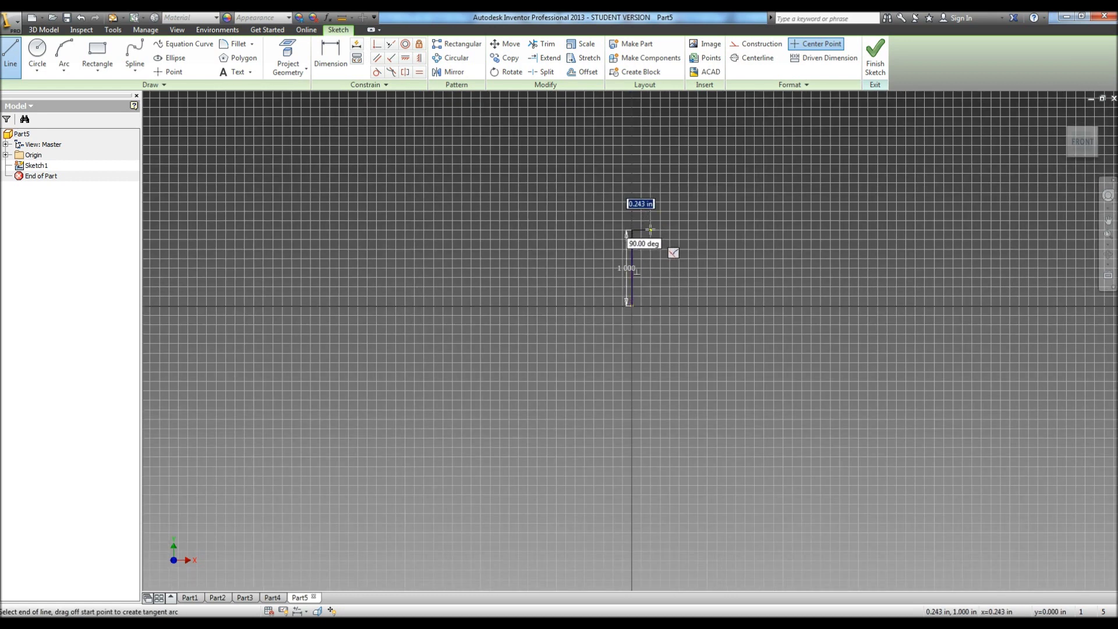
pyautogui.write('.25')
pyautogui.press('Return')
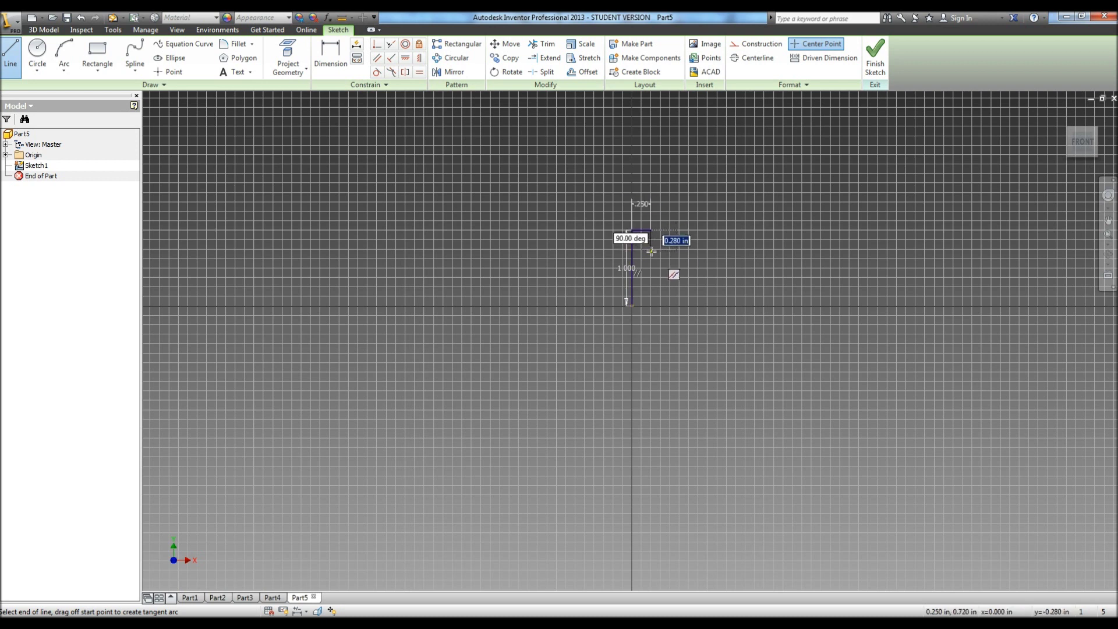
pyautogui.write('.25')
pyautogui.press('Return')
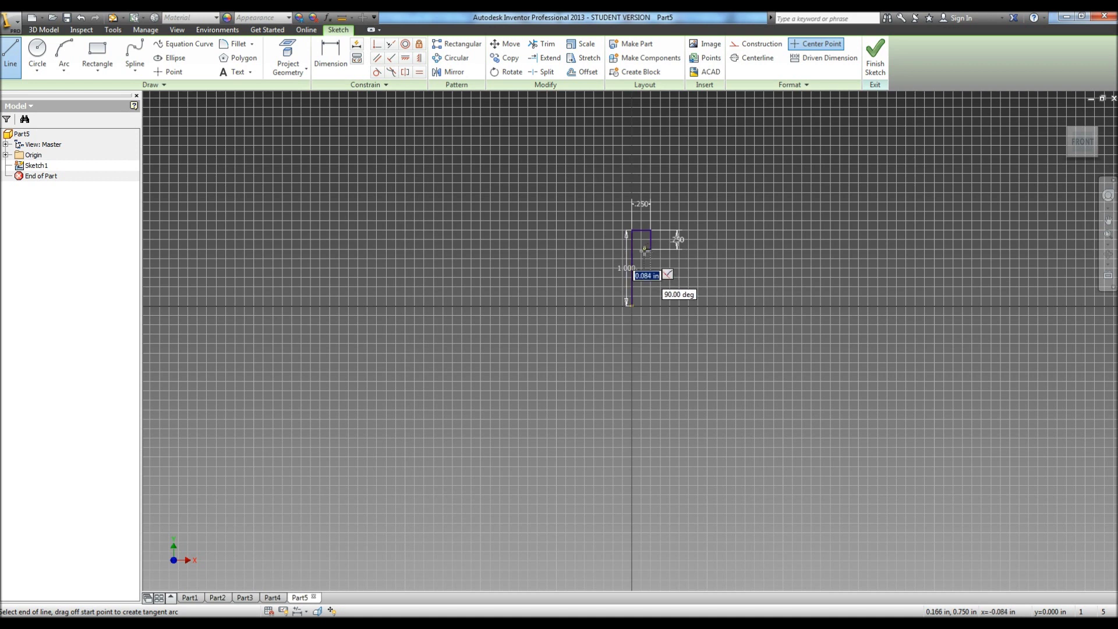
# Step: Continue the profile left .125, down .500, right .125, down .250, and close it at the start
pyautogui.write('.125')
pyautogui.press('Return')
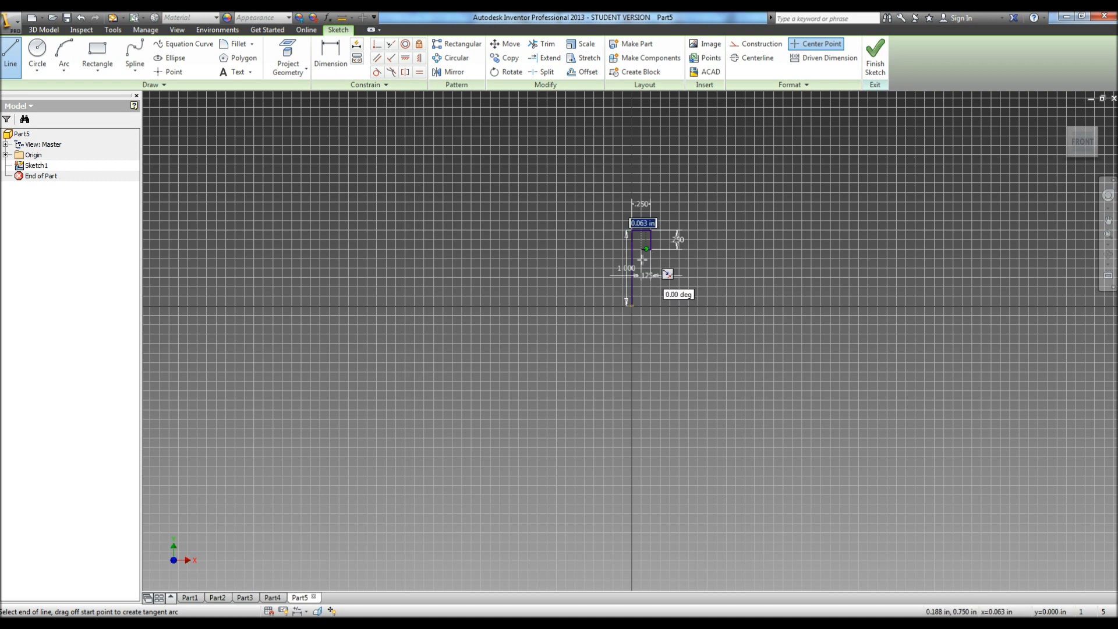
pyautogui.write('.5')
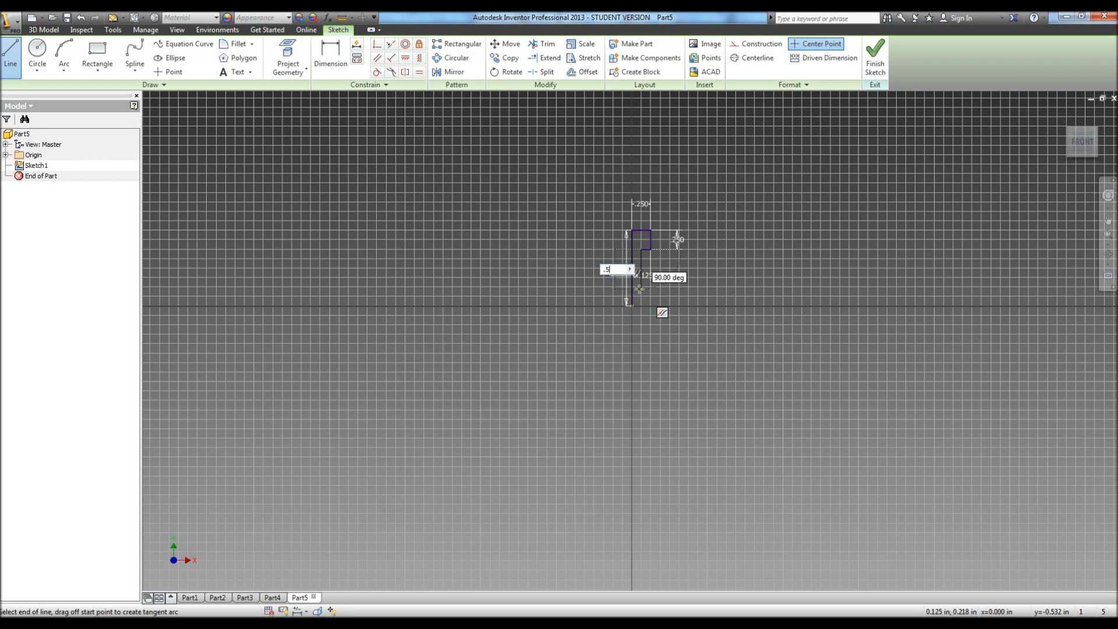
pyautogui.press('Return')
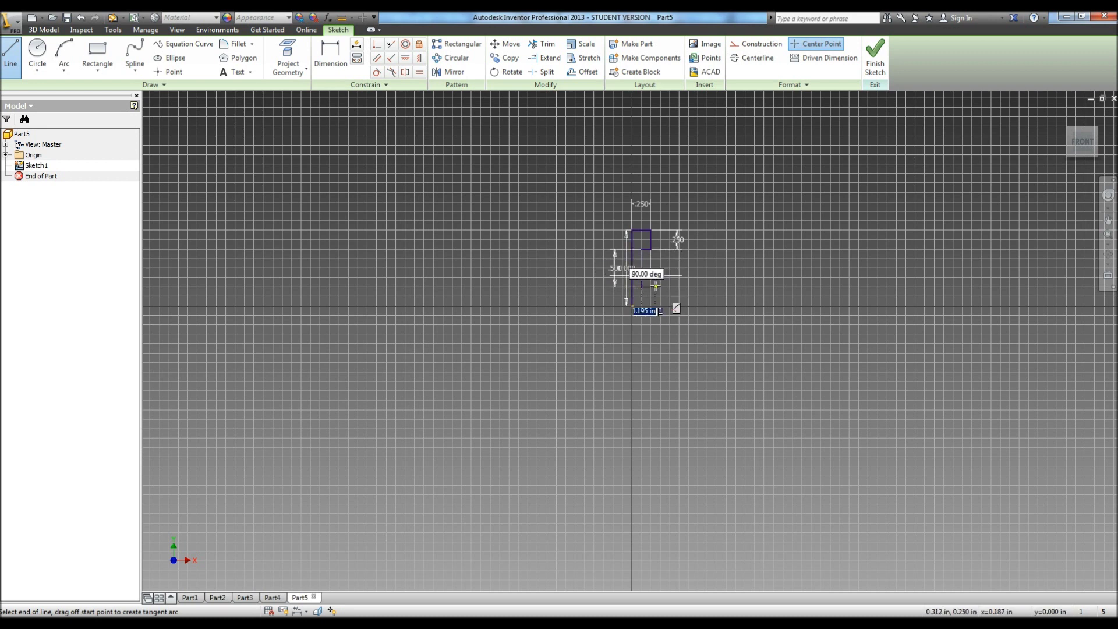
pyautogui.click(650, 286)
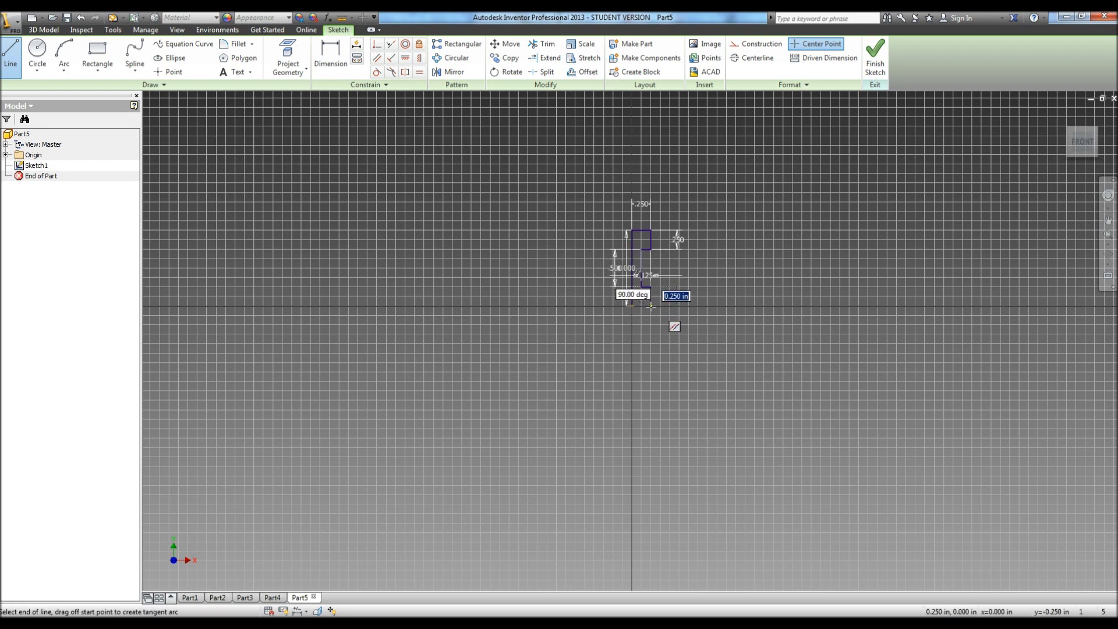
pyautogui.click(650, 306)
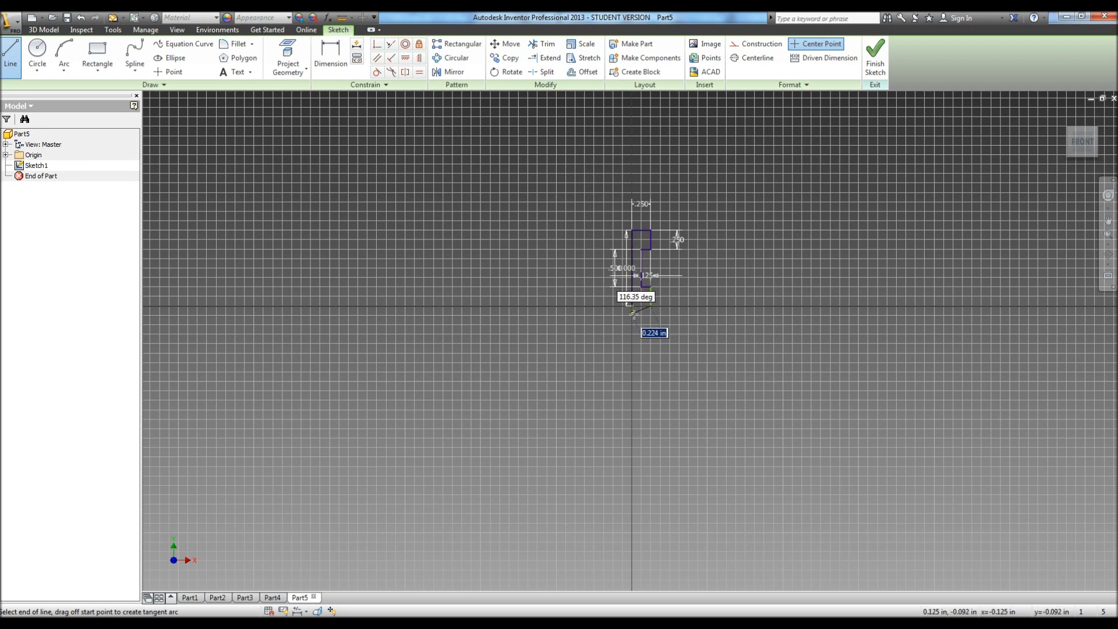
pyautogui.click(632, 306)
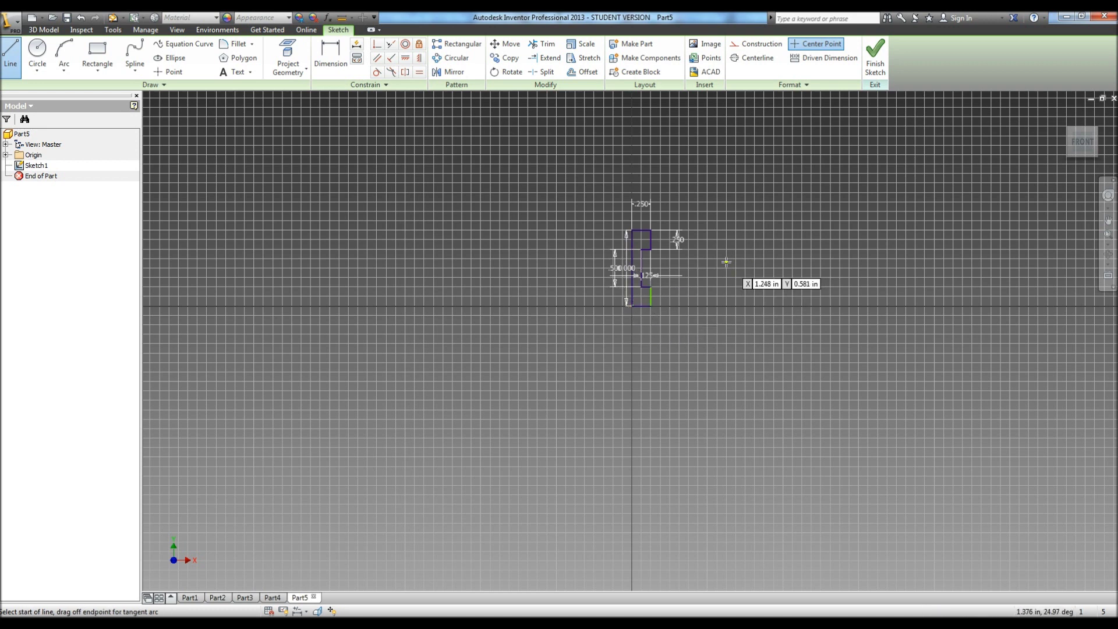
# Step: Draw a .250 circle centred on the top edge's midpoint and trim its lower half away
pyautogui.scroll(5, 726, 262)
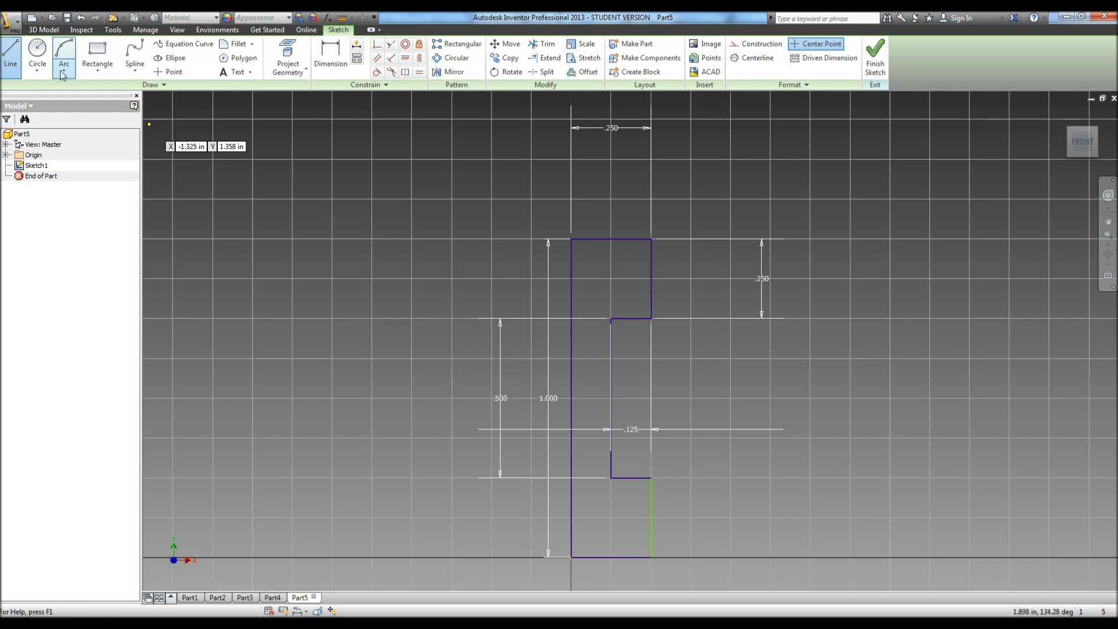
pyautogui.click(38, 59)
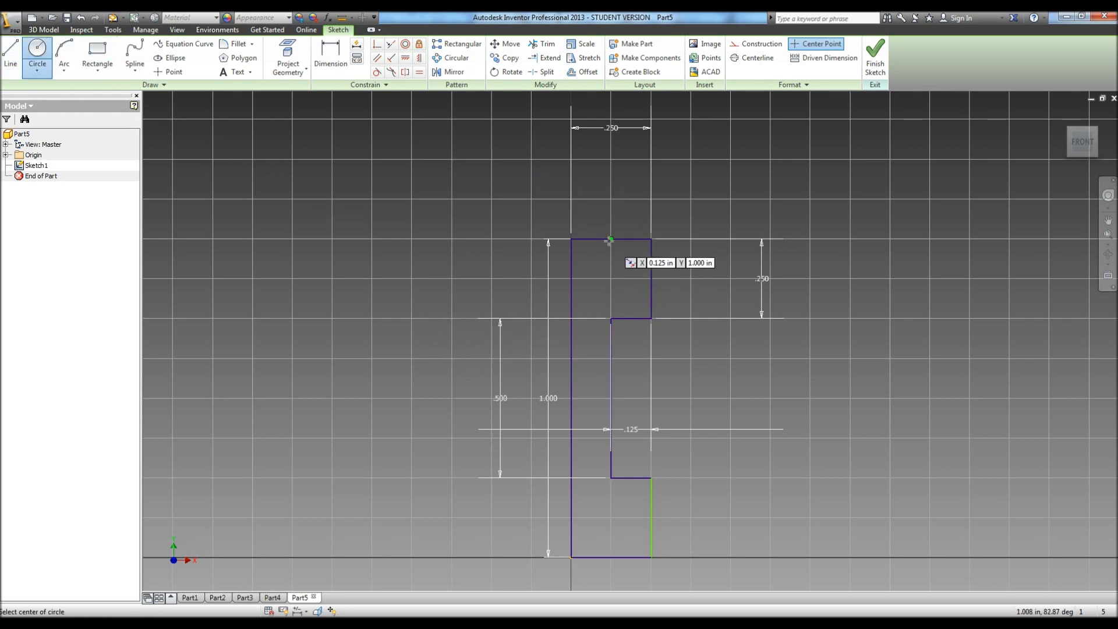
pyautogui.click(611, 239)
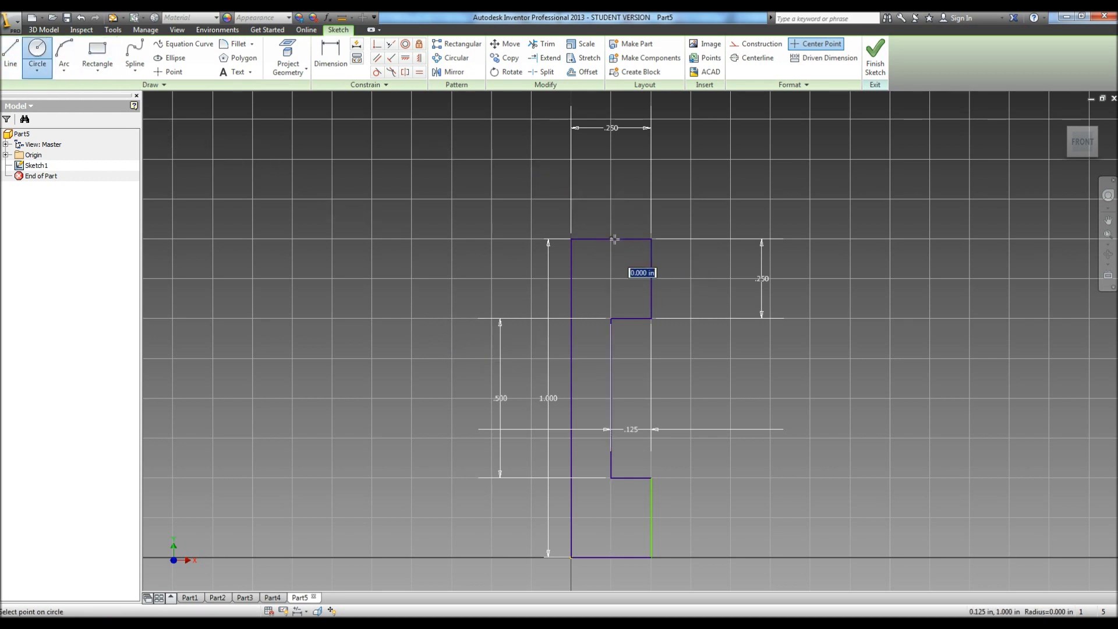
pyautogui.click(653, 239)
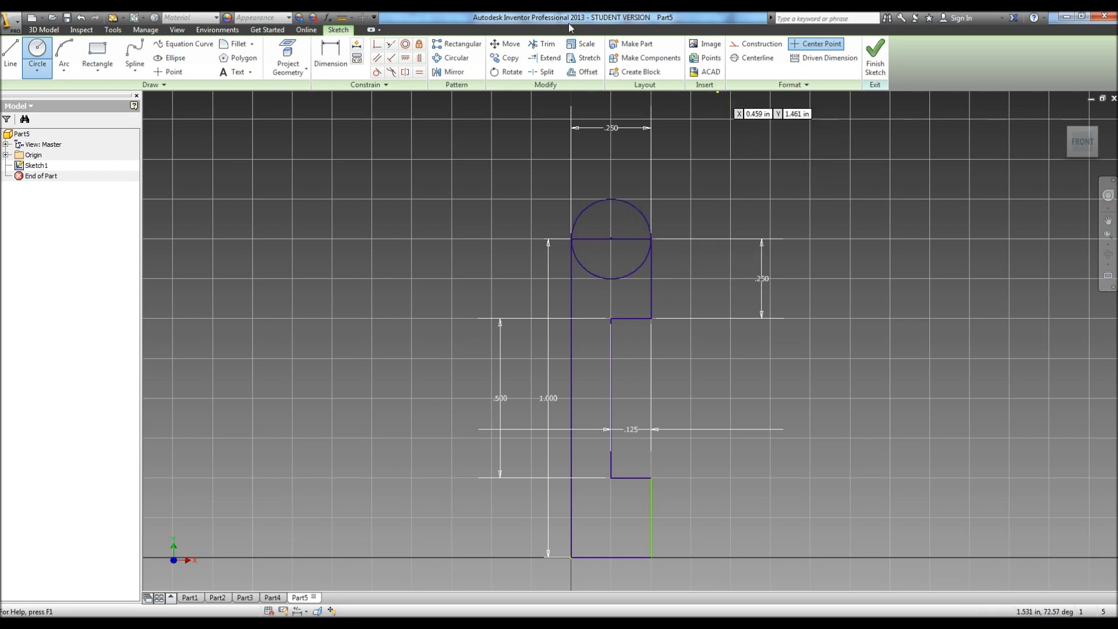
pyautogui.click(542, 51)
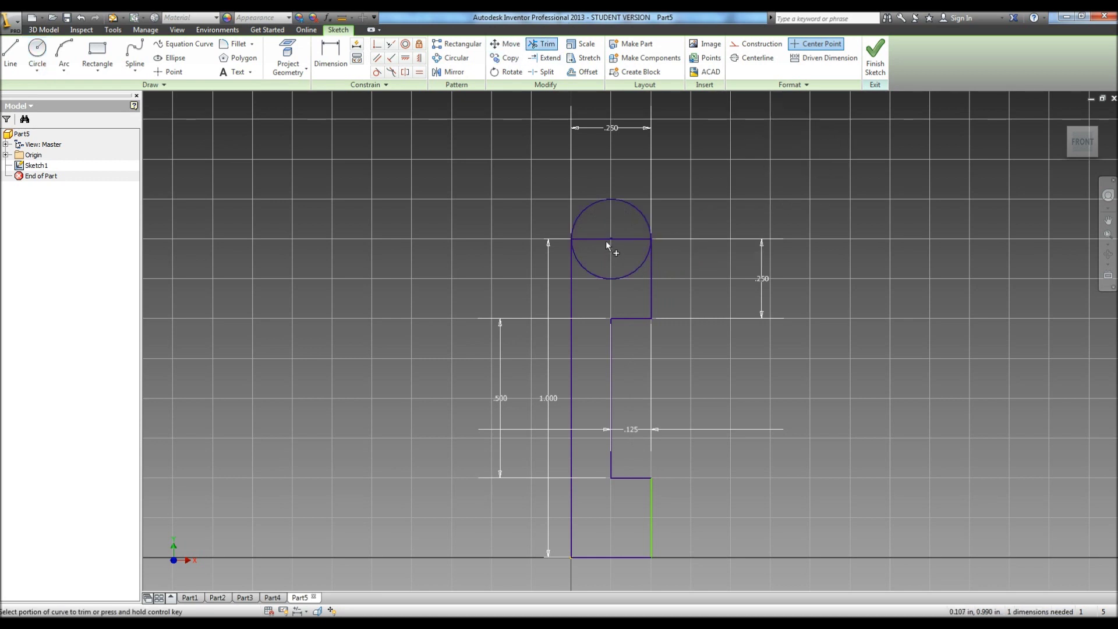
pyautogui.click(600, 273)
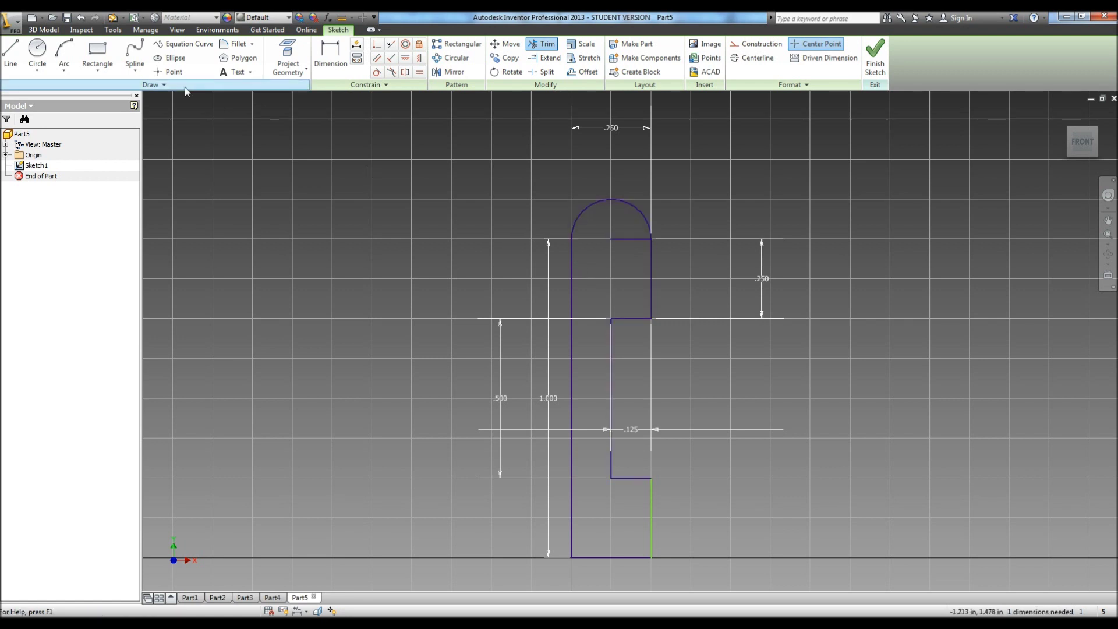
# Step: Fillet the four notch corners at .0625 radius and finish the sketch
pyautogui.click(221, 51)
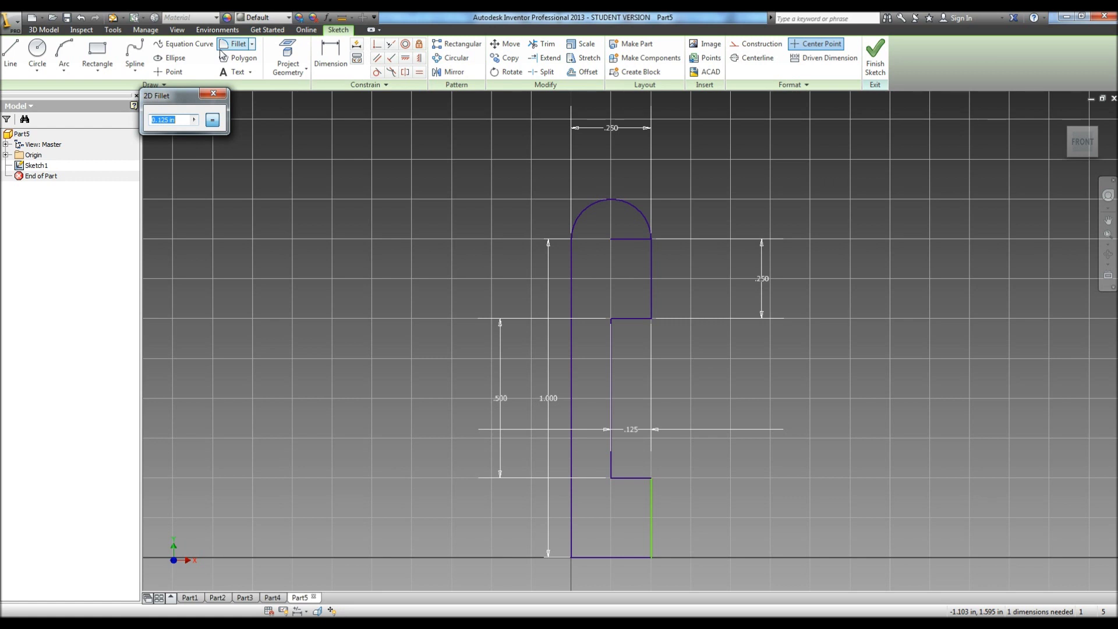
pyautogui.write('.0625')
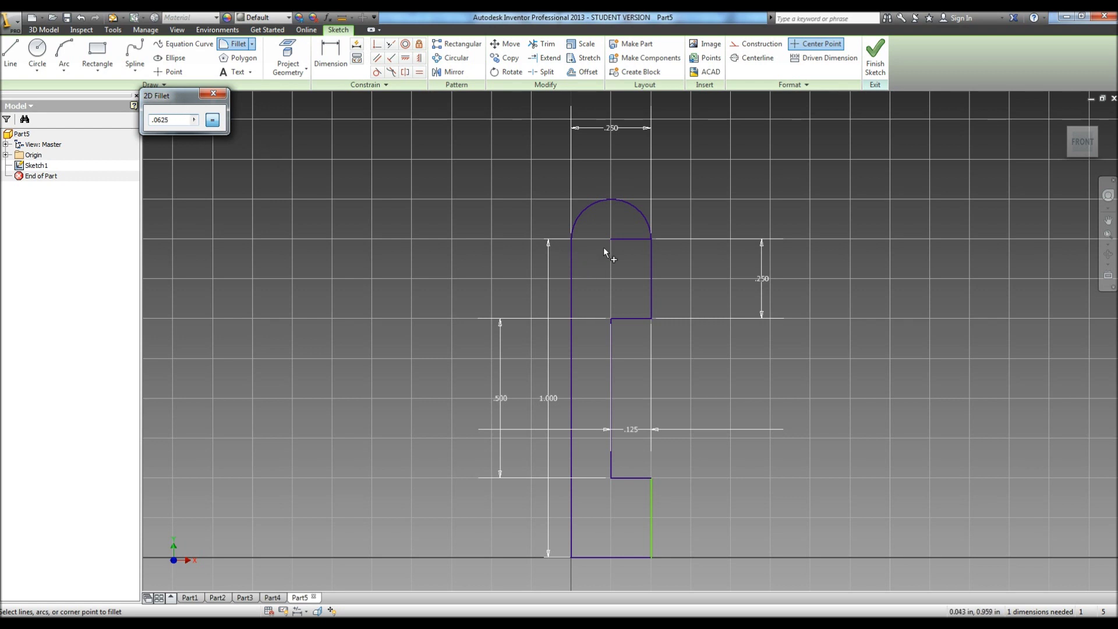
pyautogui.click(650, 310)
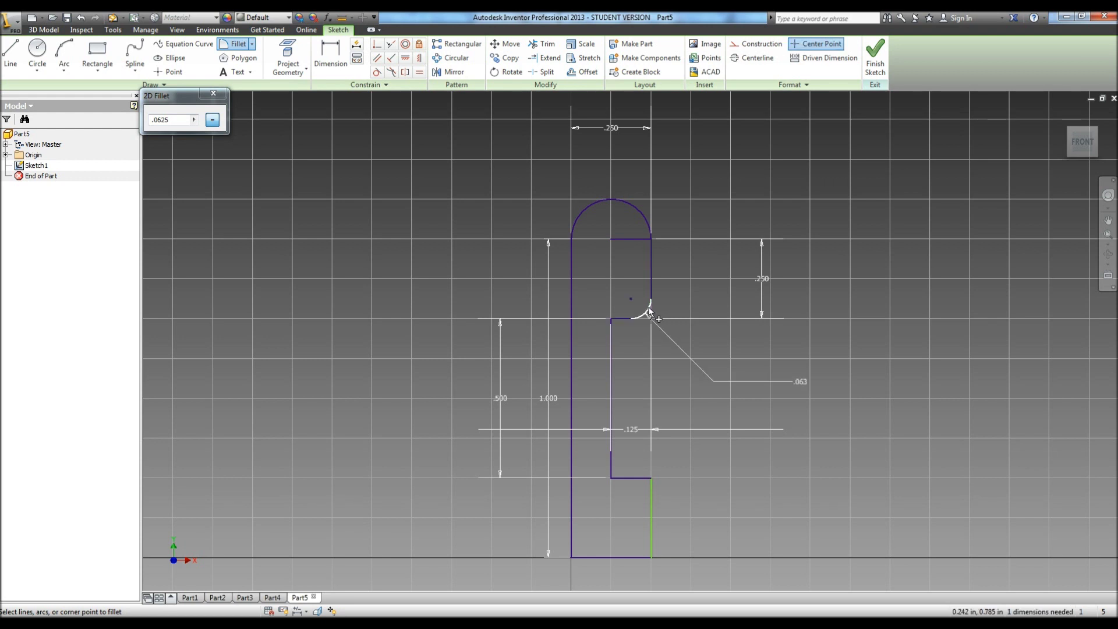
pyautogui.click(650, 487)
pyautogui.click(613, 468)
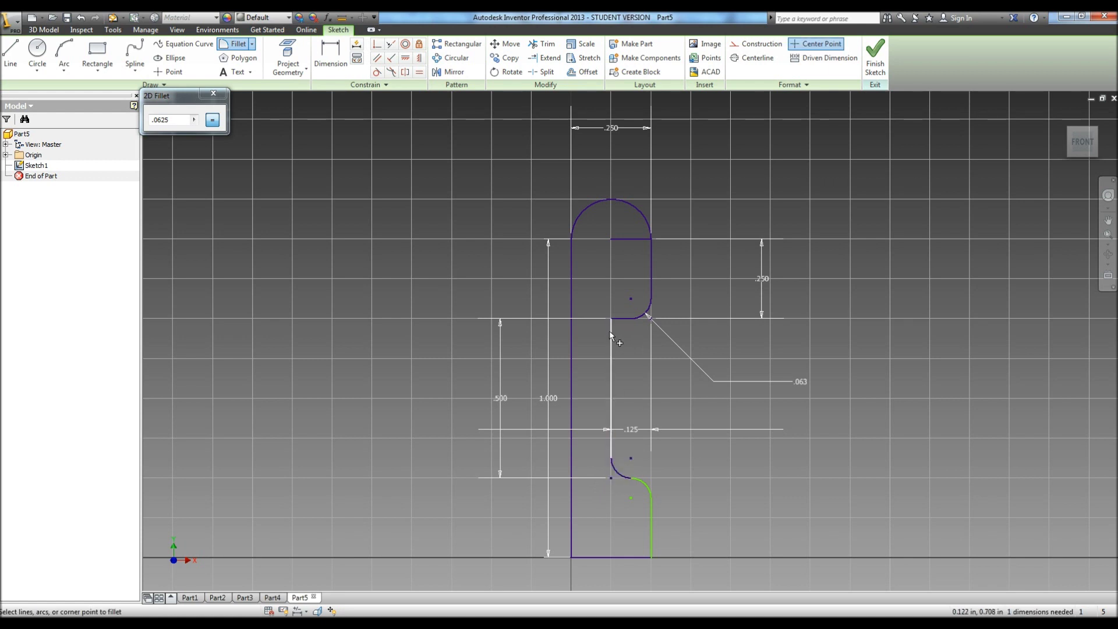
pyautogui.click(623, 320)
pyautogui.click(213, 93)
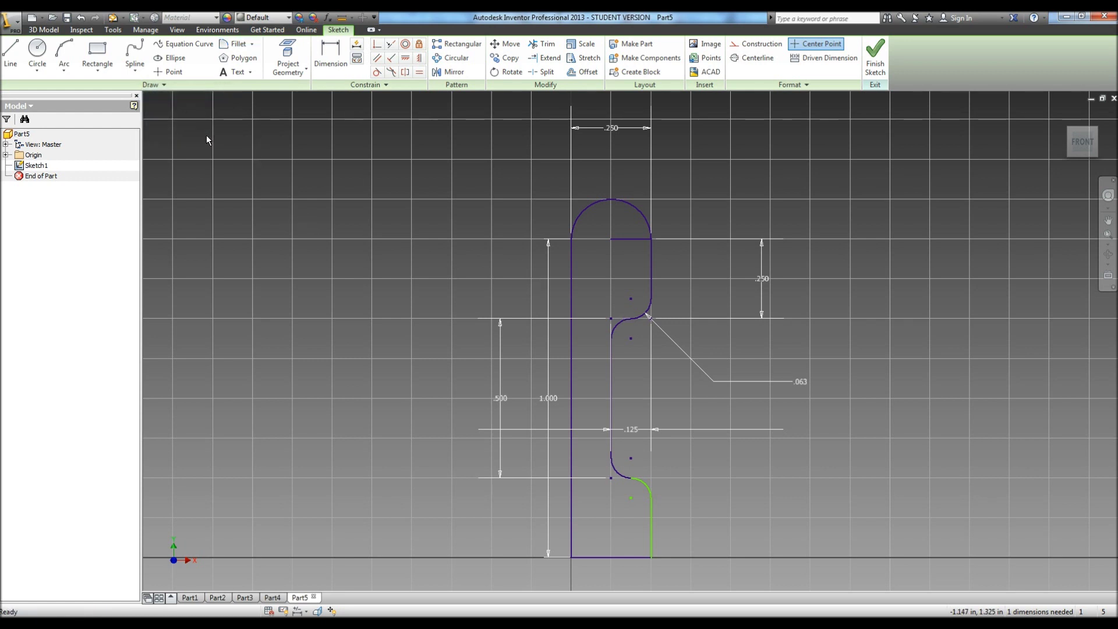
pyautogui.click(874, 61)
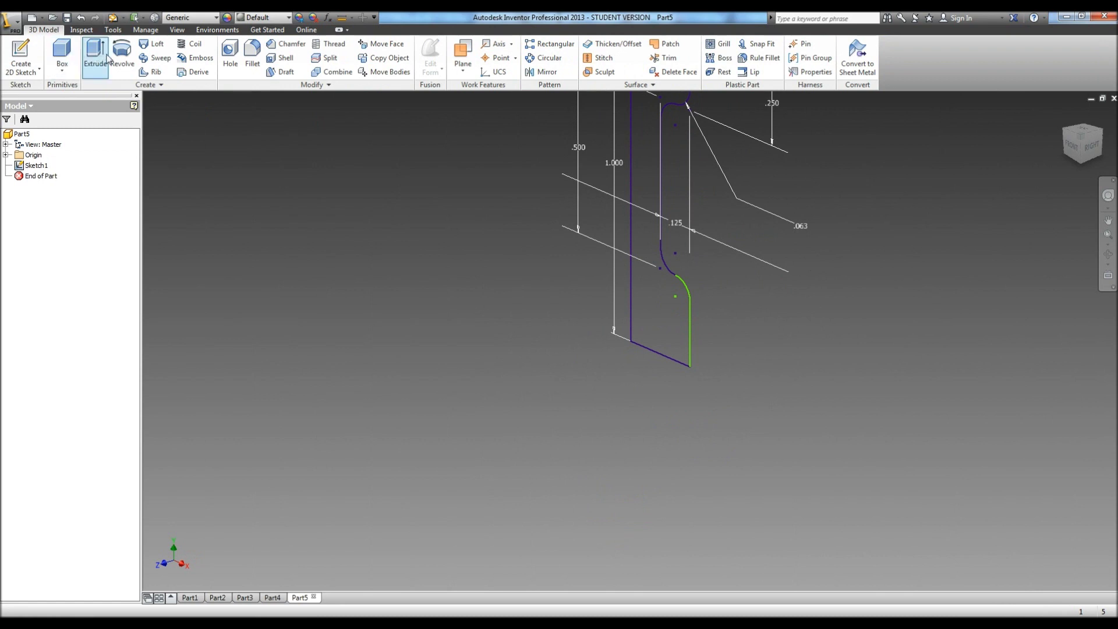
# Step: Revolve the profile a full 360° about its bottom edge, viewing the wheel's flat face
pyautogui.click(122, 53)
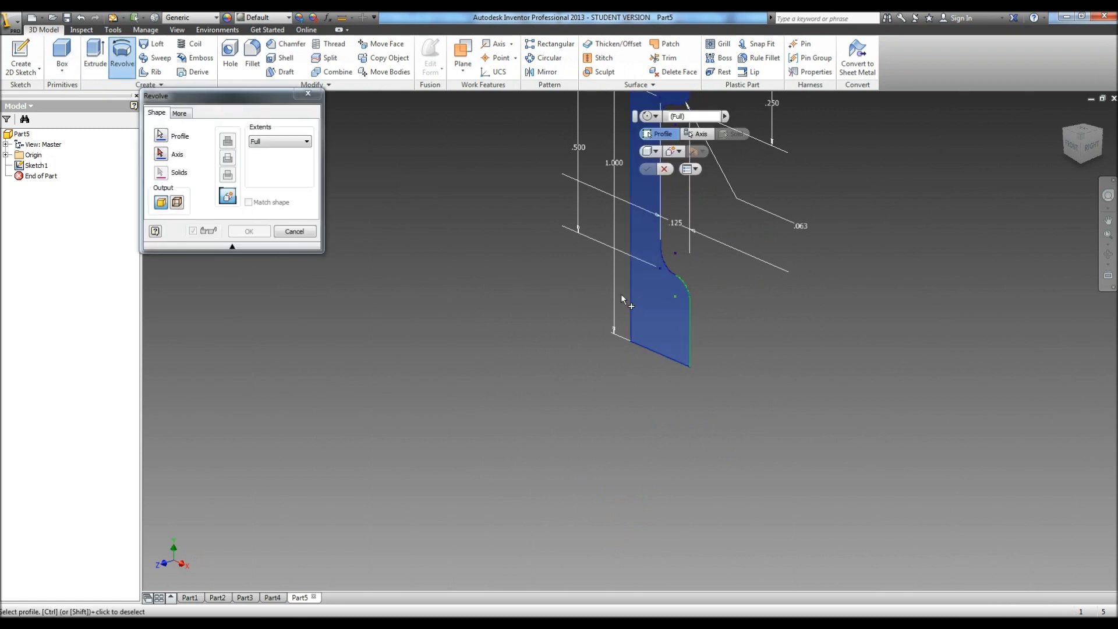
pyautogui.click(160, 154)
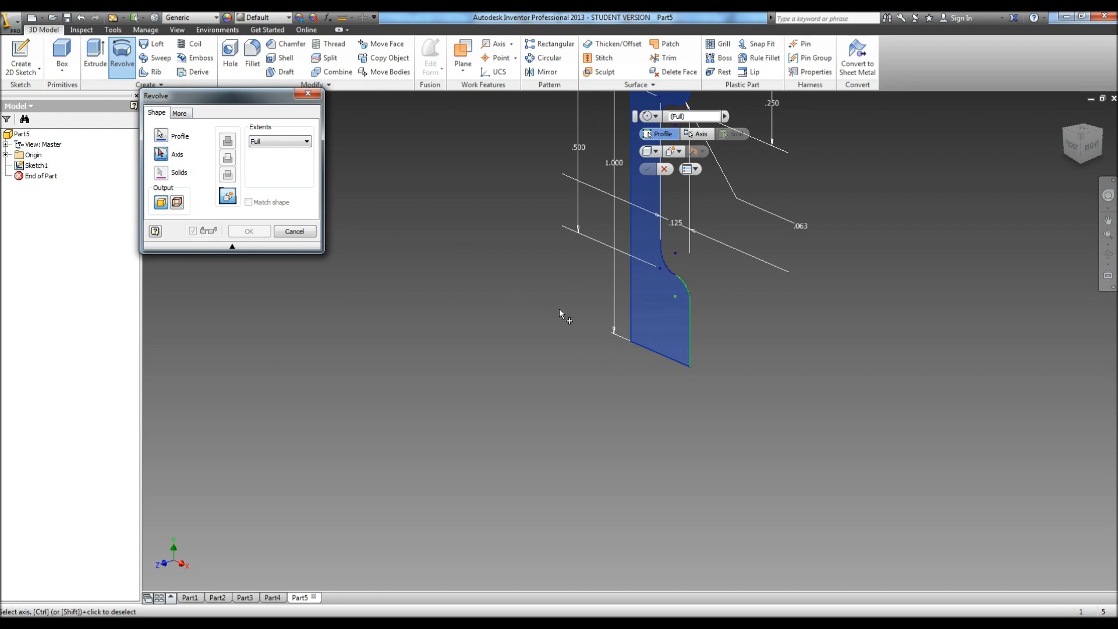
pyautogui.click(661, 357)
pyautogui.click(249, 231)
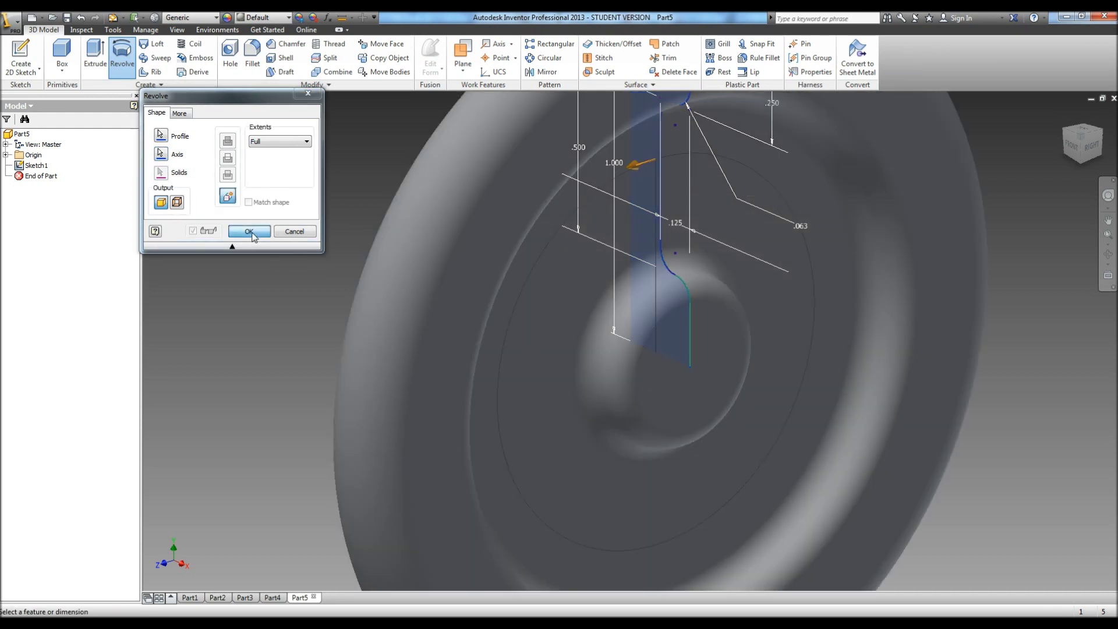
pyautogui.click(1106, 261)
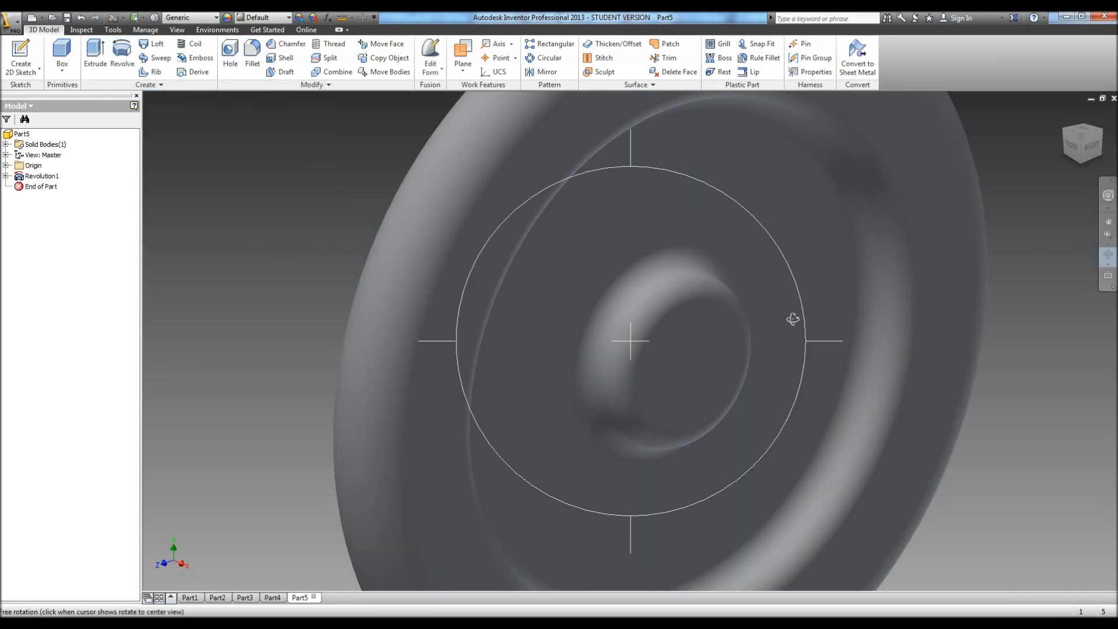
pyautogui.moveTo(794, 320); pyautogui.dragTo(460, 212)
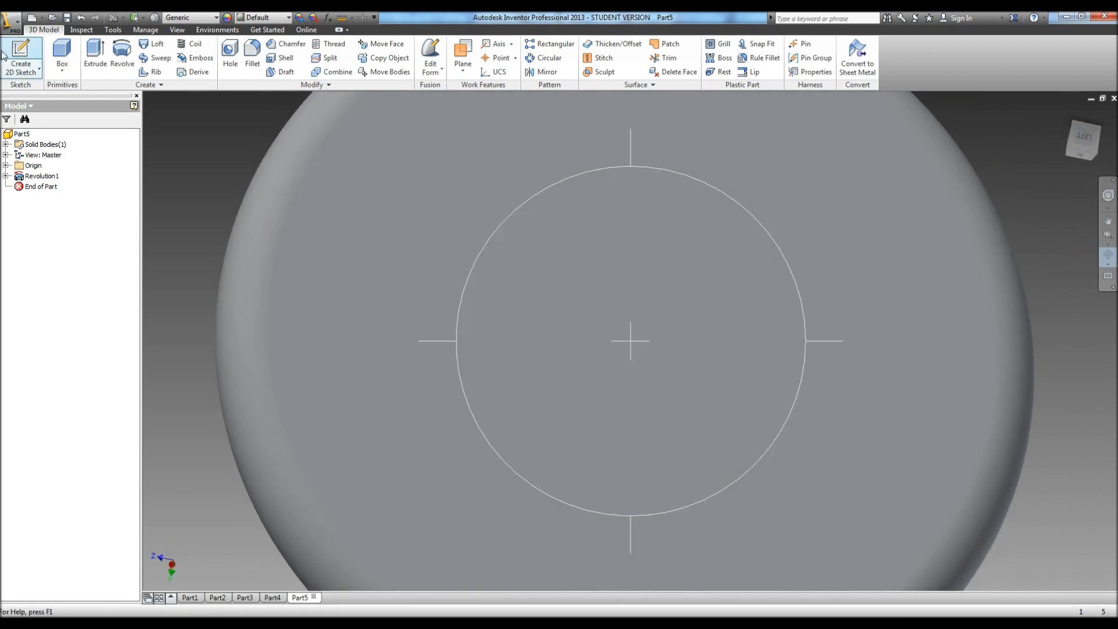
# Step: Start Sketch2 on the wheel's flat face and draw a 1.250 diameter circle at the origin
pyautogui.click(21, 56)
pyautogui.click(623, 324)
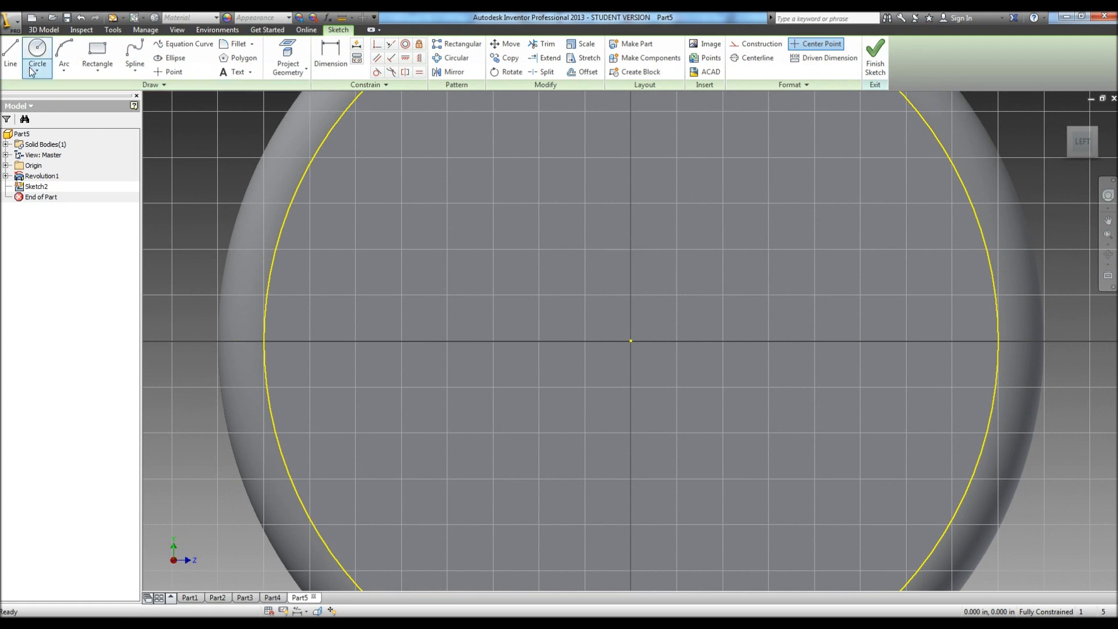
pyautogui.click(46, 52)
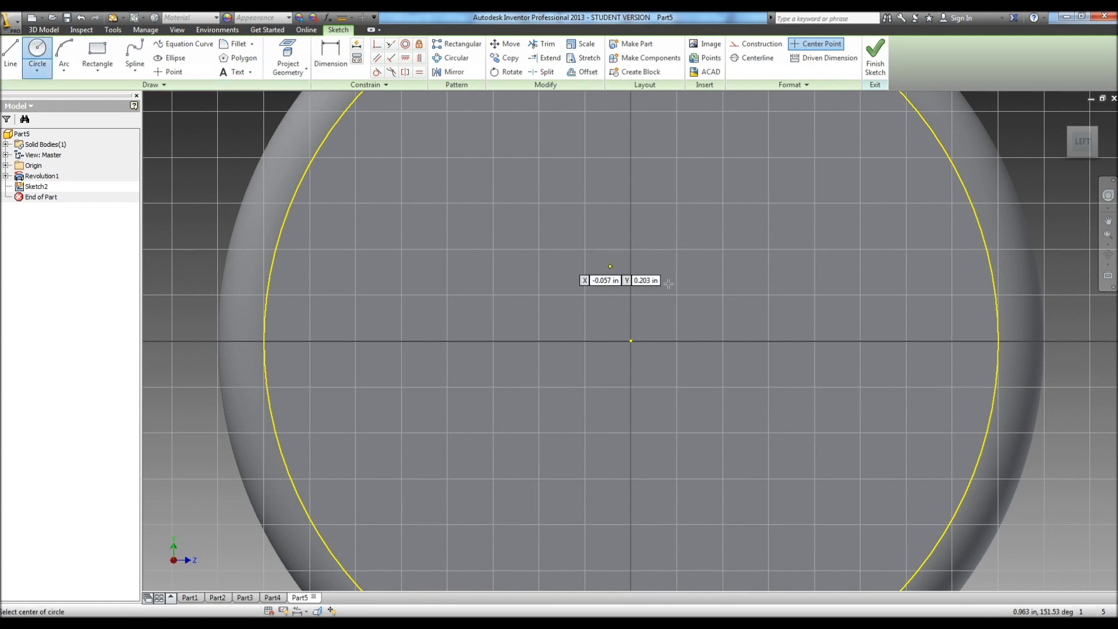
pyautogui.click(630, 340)
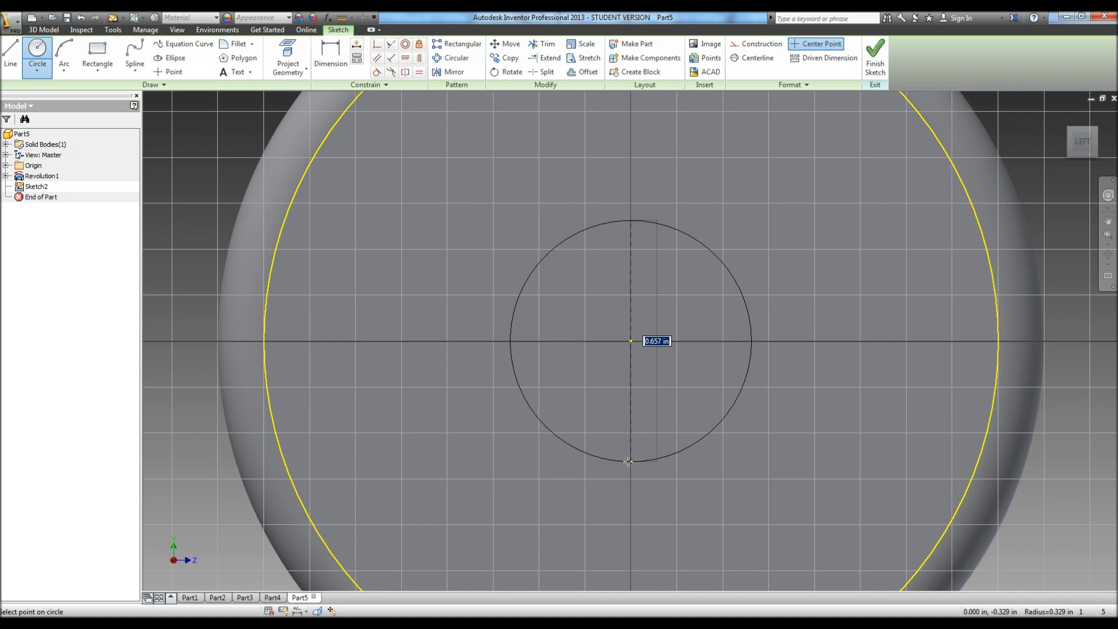
pyautogui.write('.625*2')
pyautogui.press('Return')
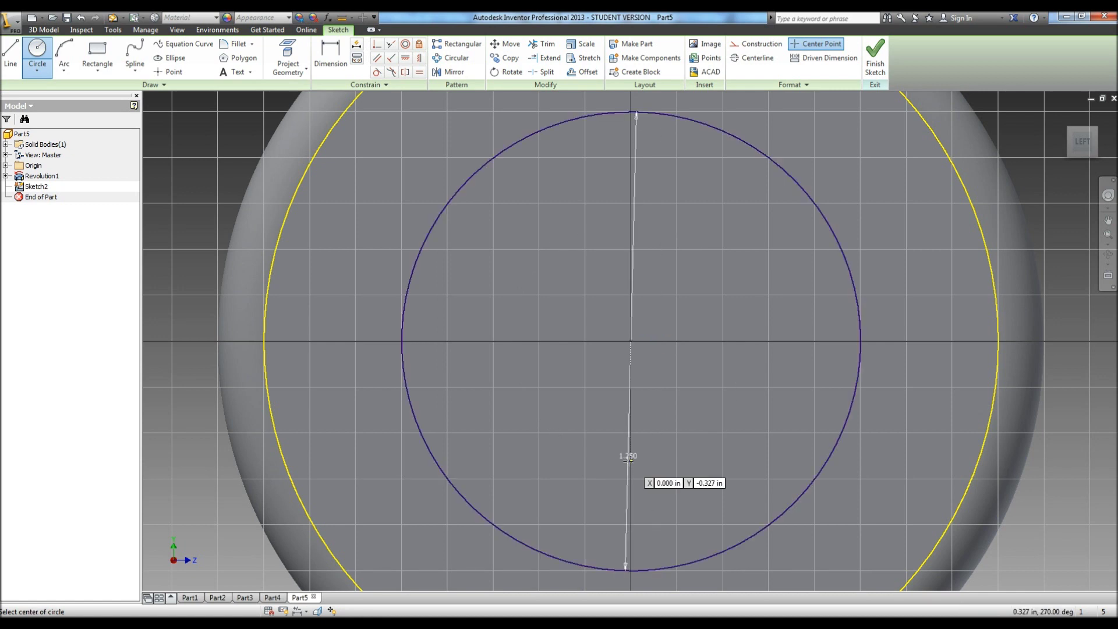
# Step: Add a concentric 0.750 diameter circle at the origin
pyautogui.click(635, 342)
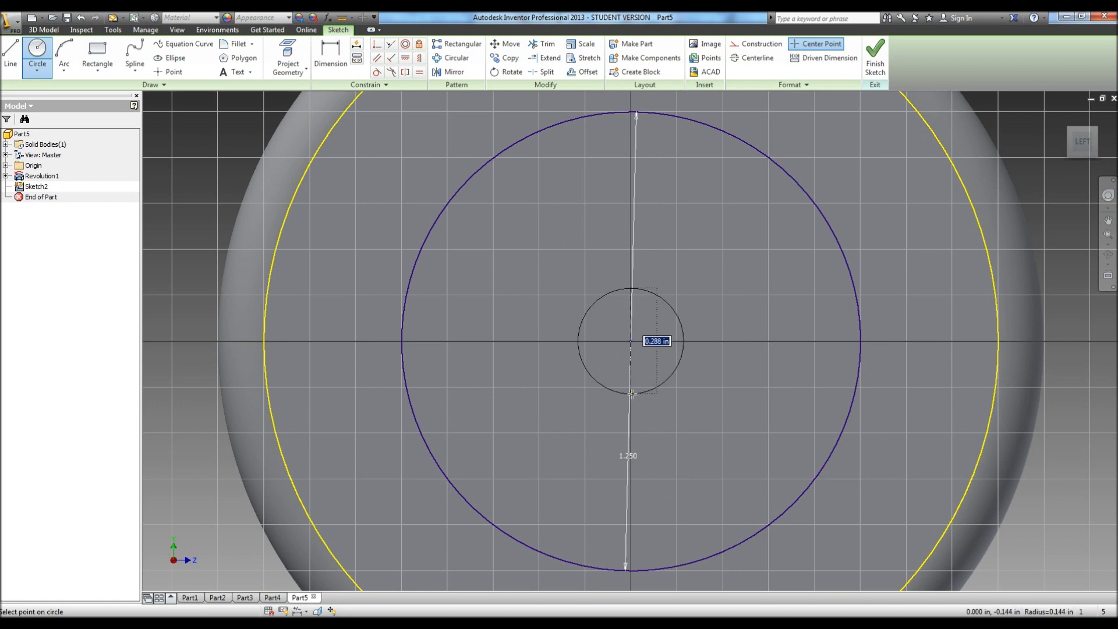
pyautogui.write('.375*2')
pyautogui.press('Return')
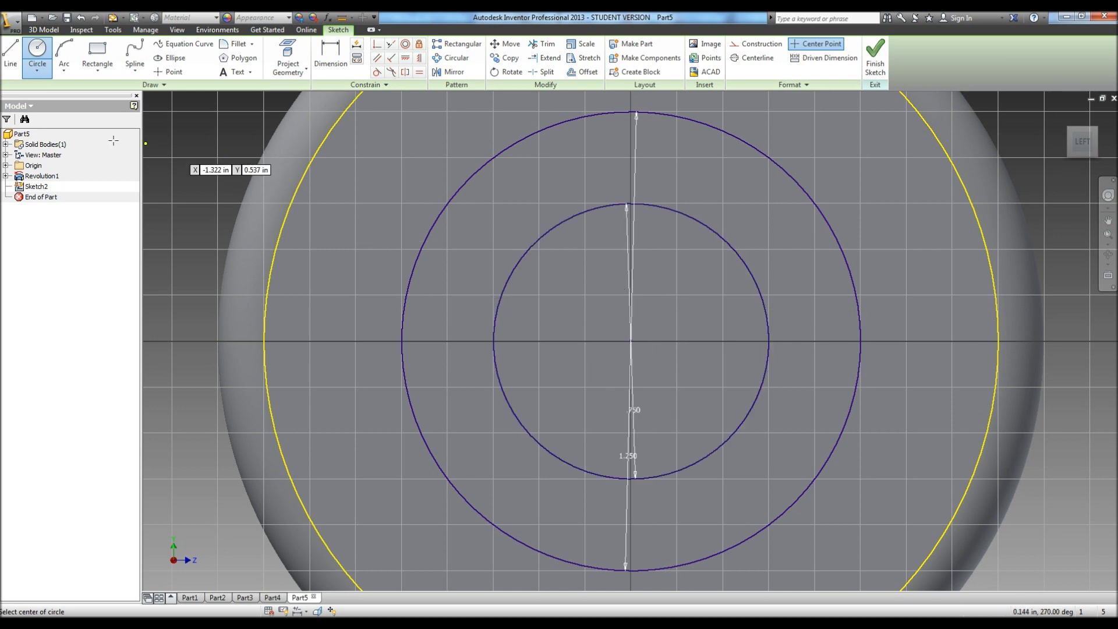
# Step: Draw three radial lines from the sketch centre to the 1.250 circle and begin a fourth
pyautogui.press('l')
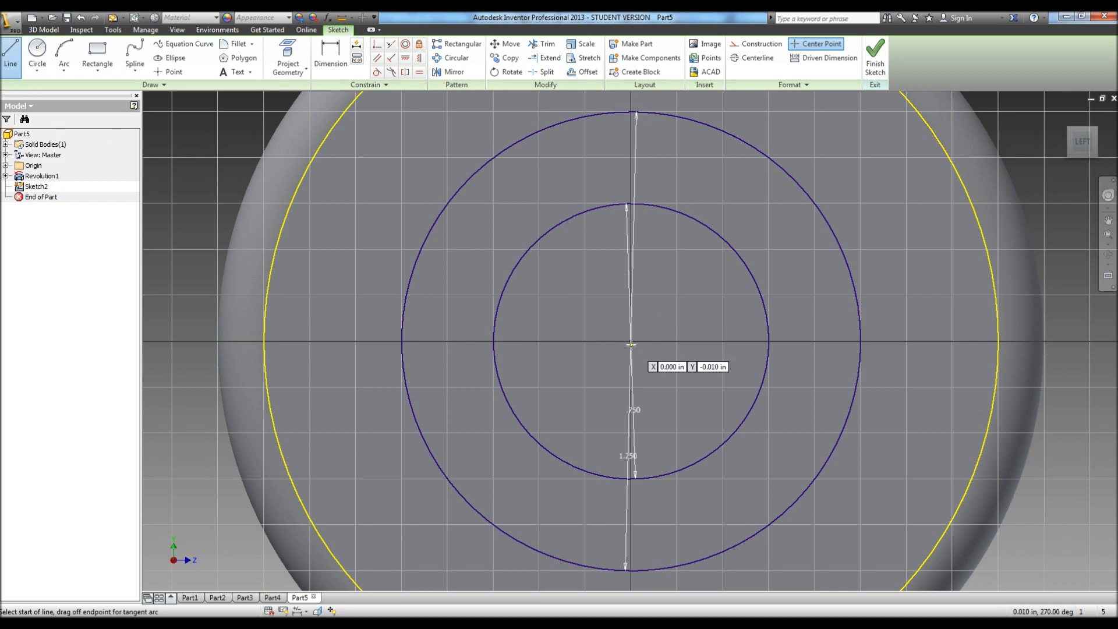
pyautogui.click(630, 342)
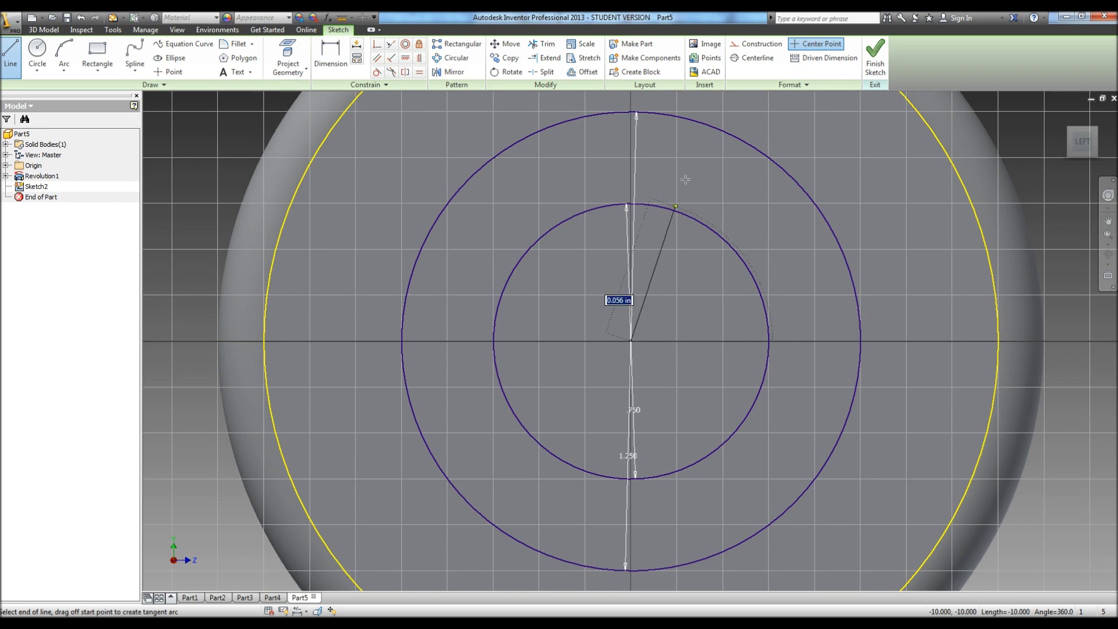
pyautogui.doubleClick(705, 125)
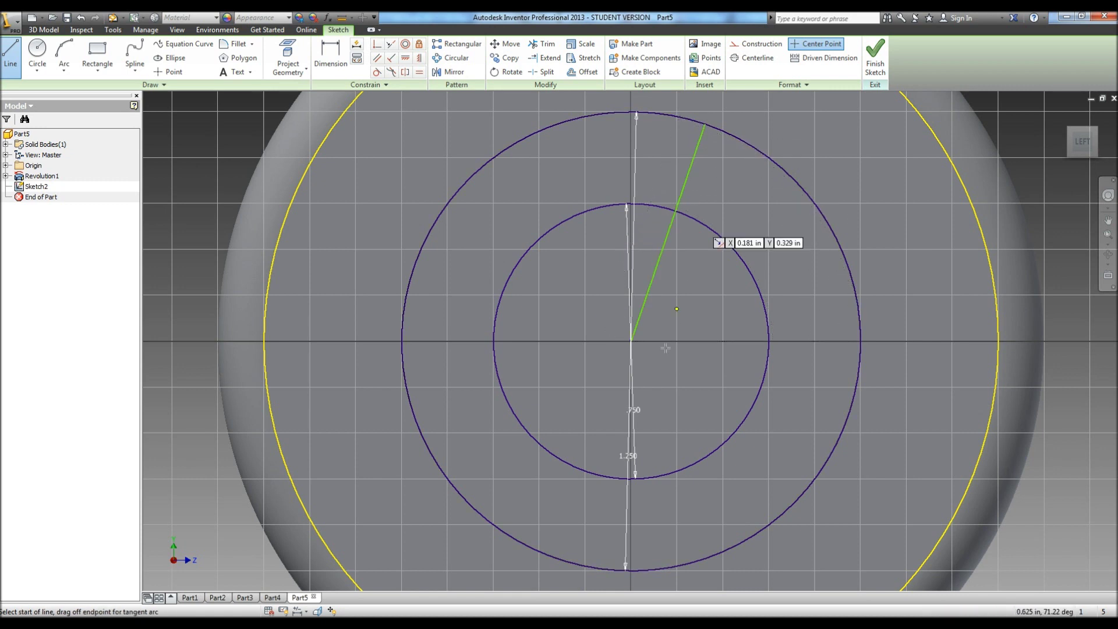
pyautogui.click(632, 342)
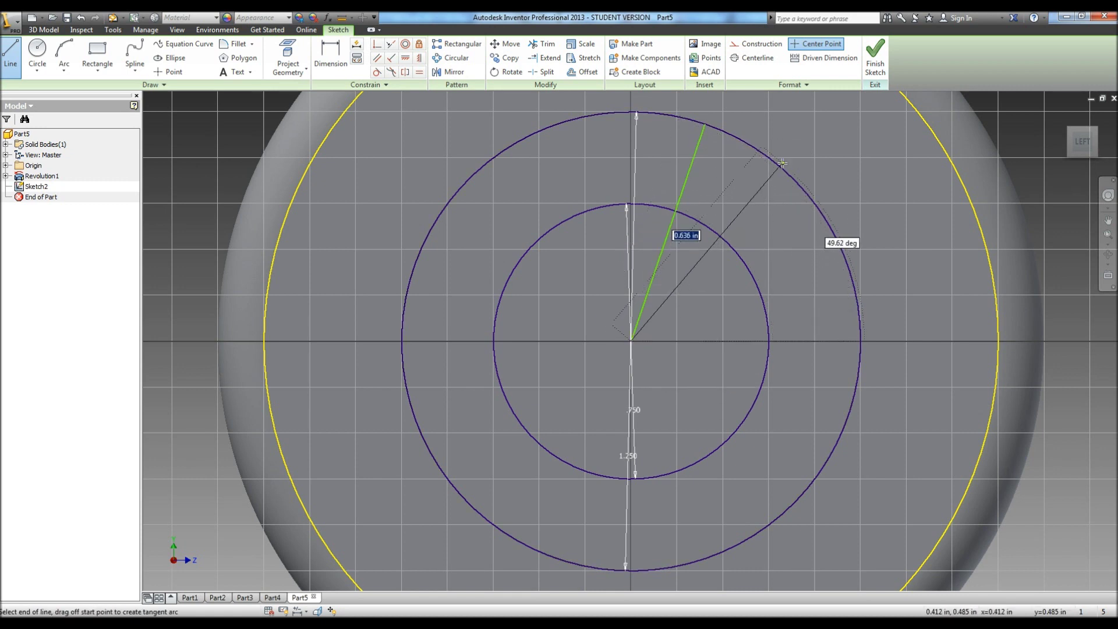
pyautogui.doubleClick(780, 166)
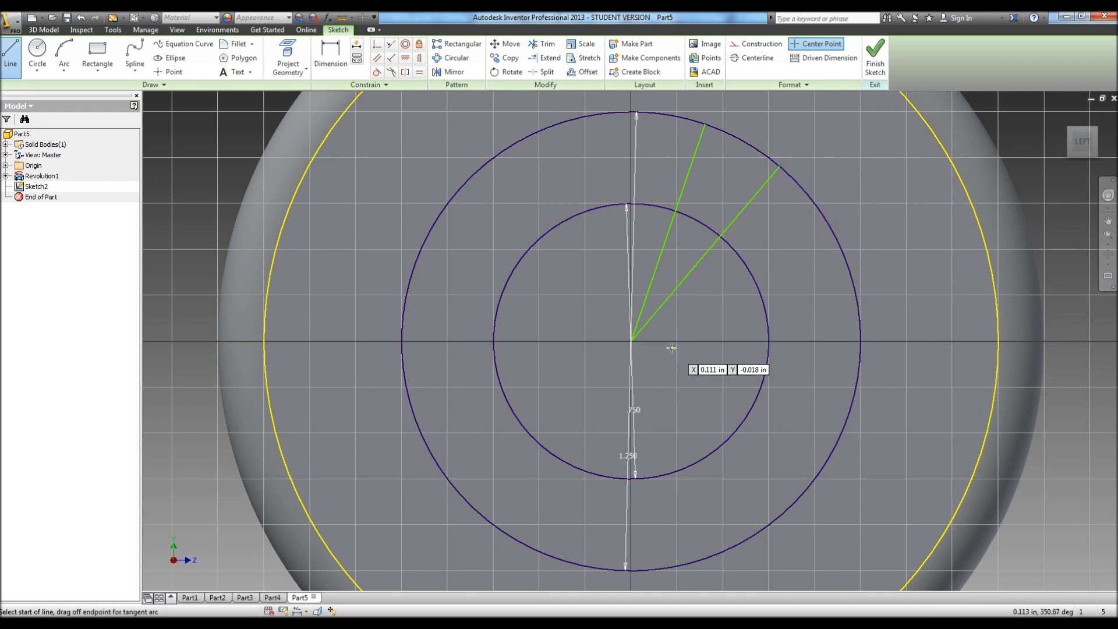
pyautogui.click(631, 342)
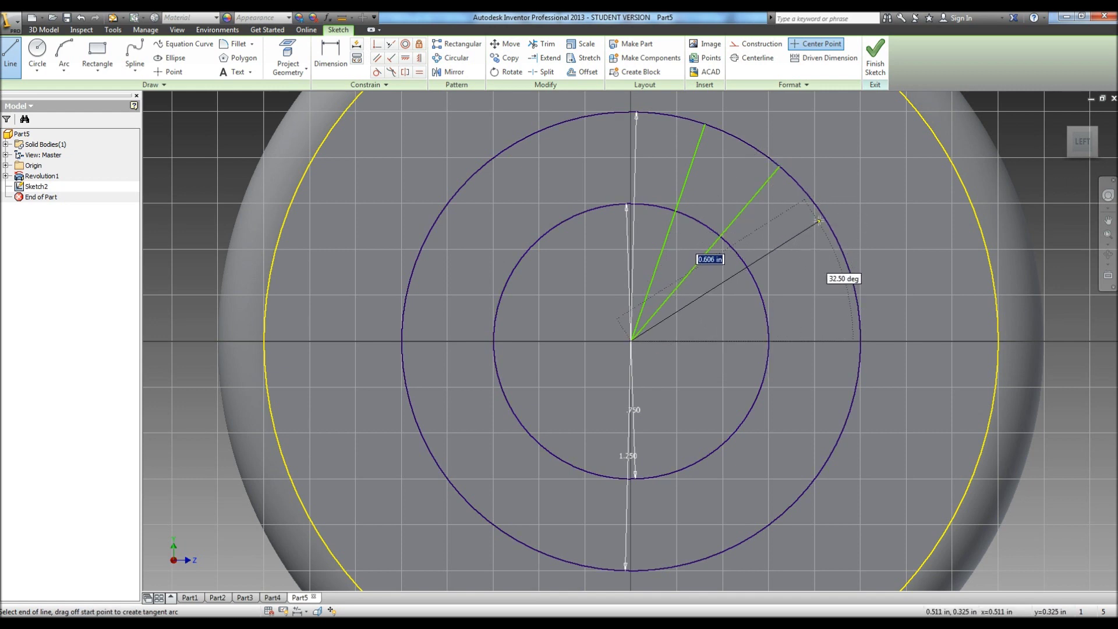
pyautogui.doubleClick(823, 216)
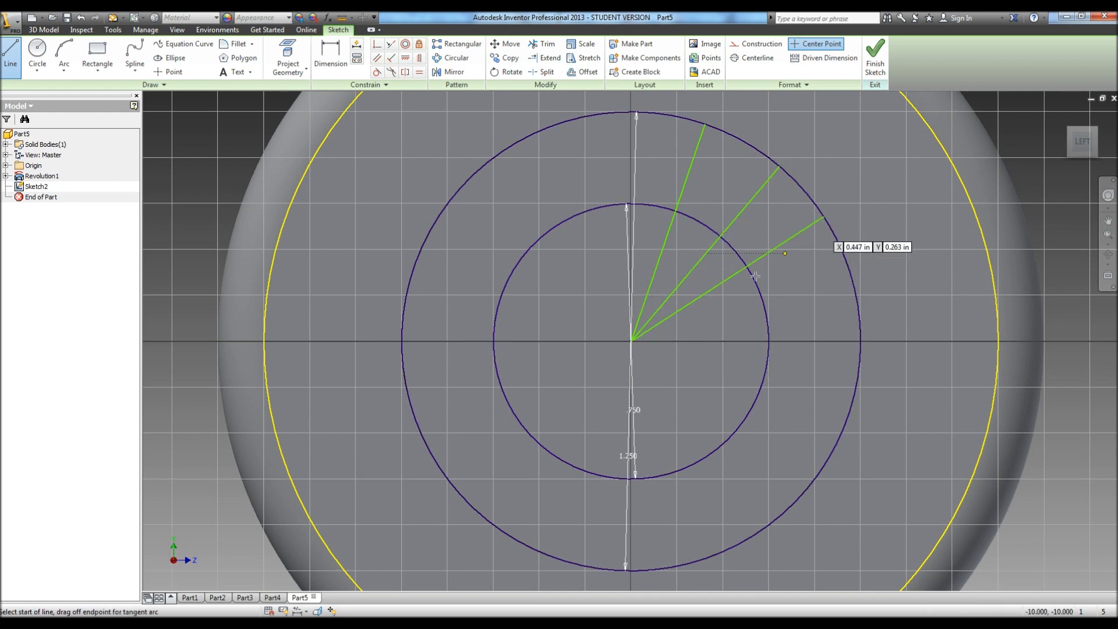
pyautogui.click(633, 341)
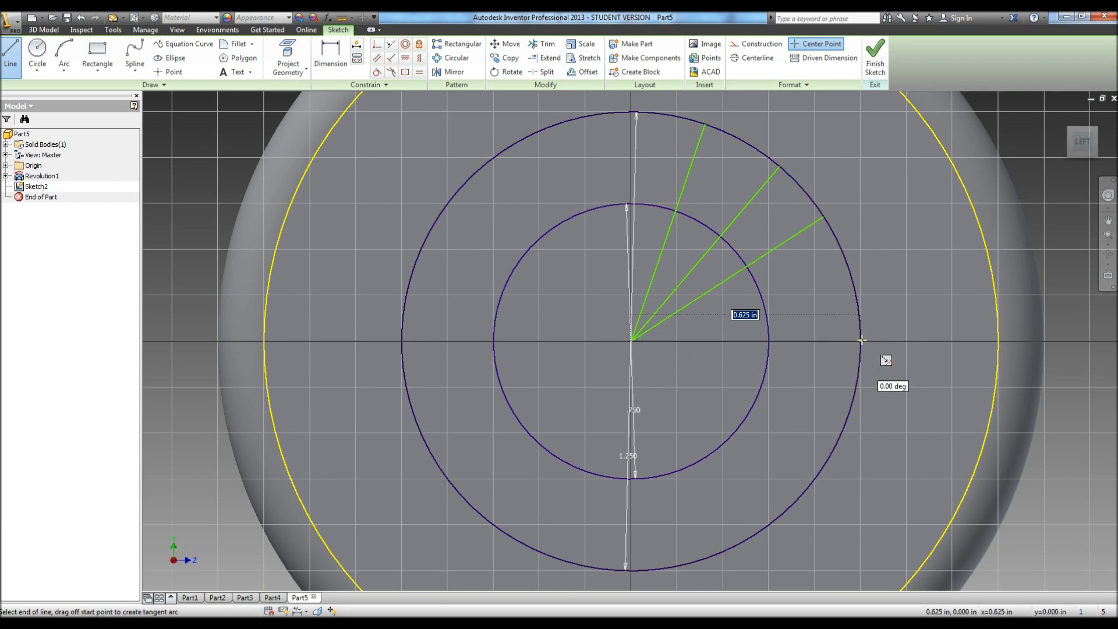
# Step: Finish the horizontal radial line and dimension the lowest slanted line 15° from it
pyautogui.doubleClick(862, 341)
pyautogui.click(330, 58)
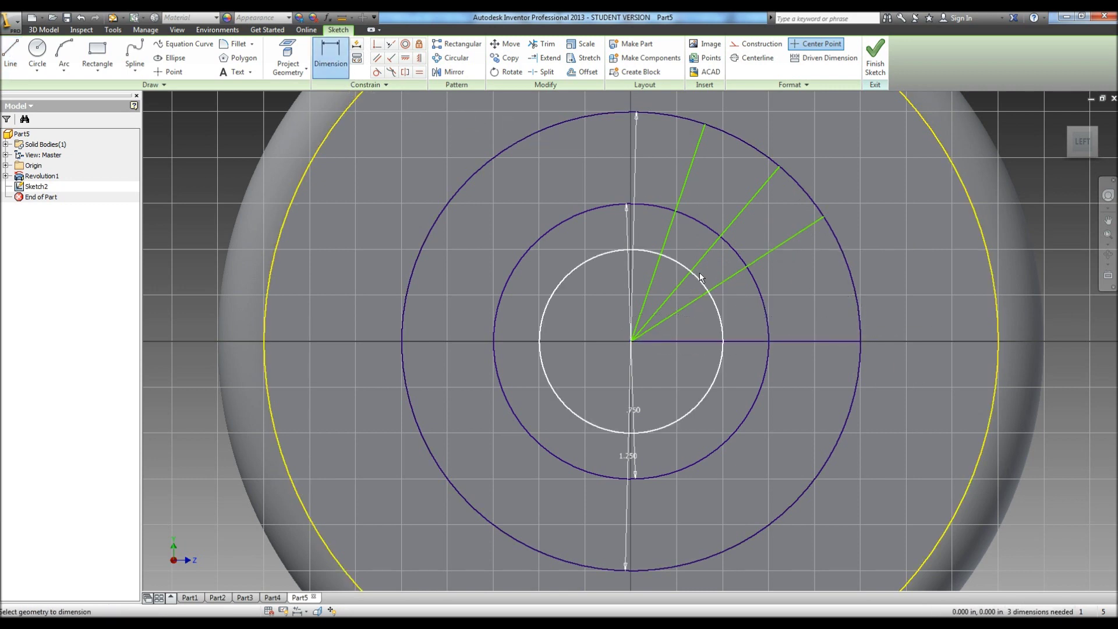
pyautogui.click(677, 319)
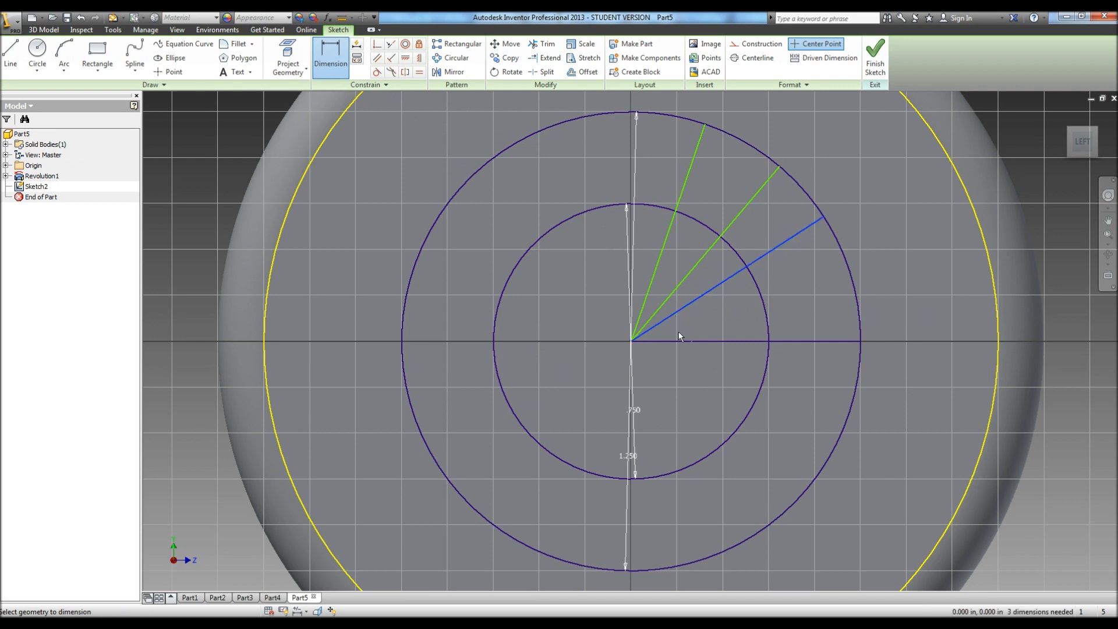
pyautogui.click(728, 341)
pyautogui.click(801, 319)
pyautogui.click(801, 319)
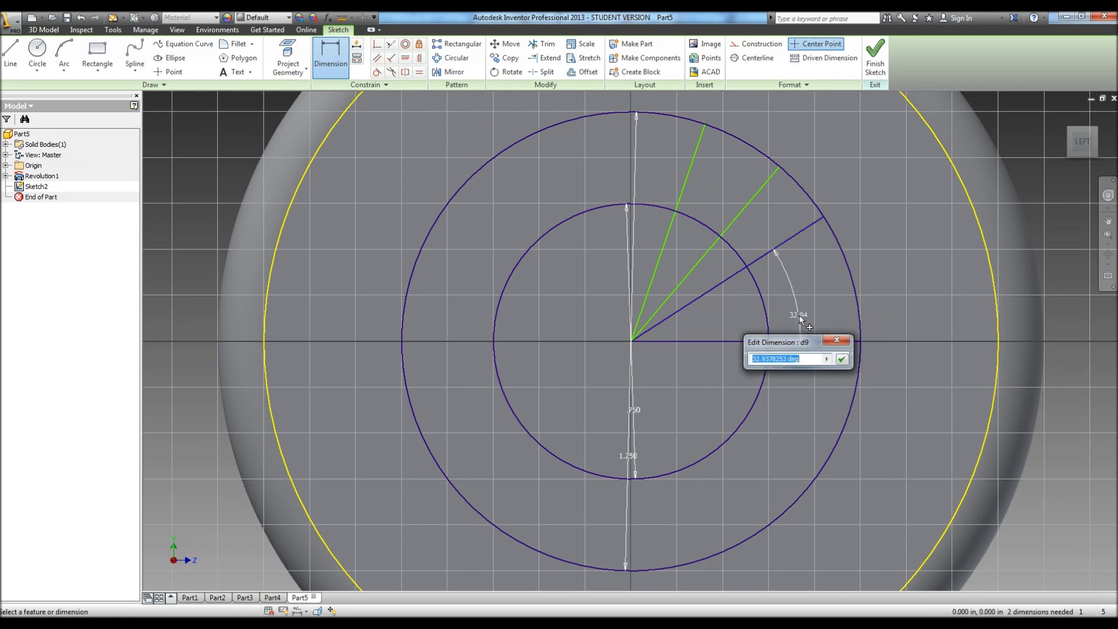
pyautogui.write('15')
pyautogui.press('Return')
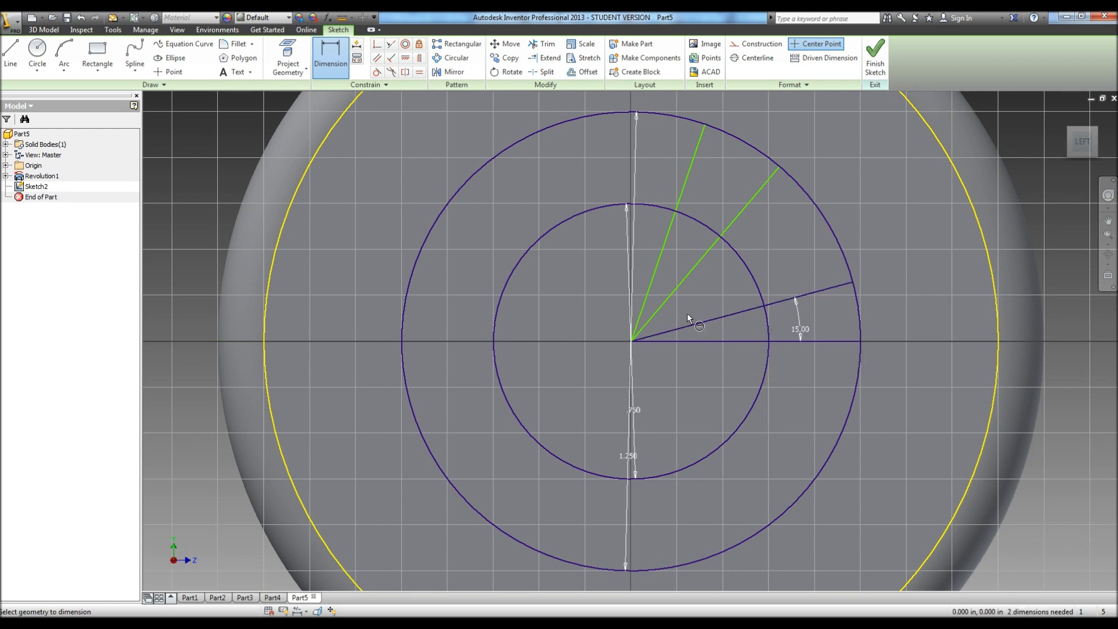
# Step: Dimension the middle and steepest radial lines each 30° from their neighbours
pyautogui.click(670, 297)
pyautogui.click(678, 328)
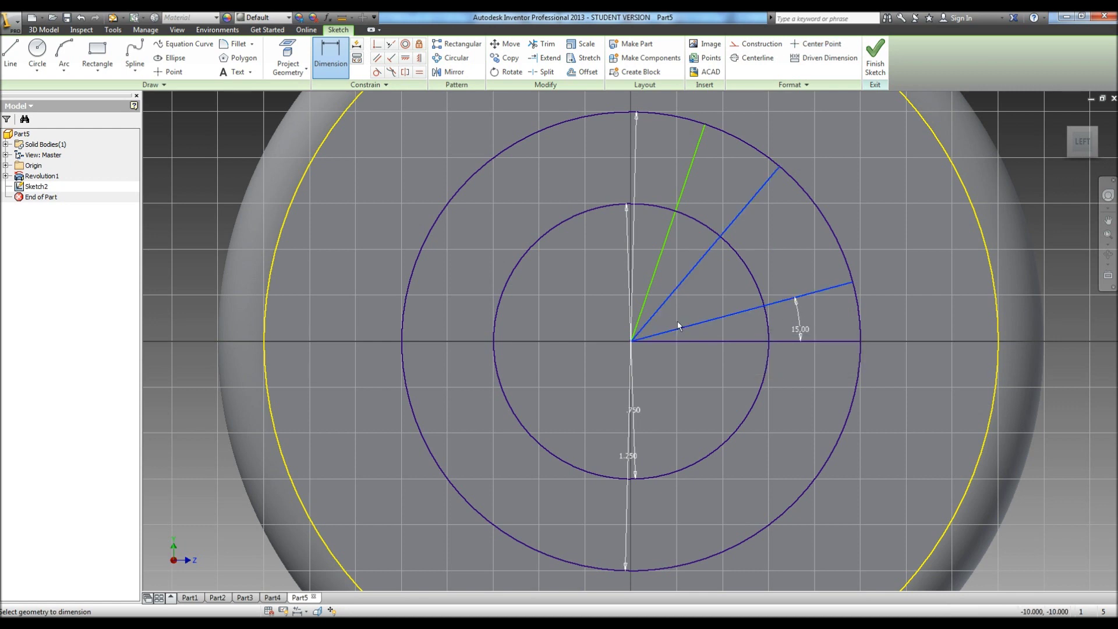
pyautogui.click(703, 299)
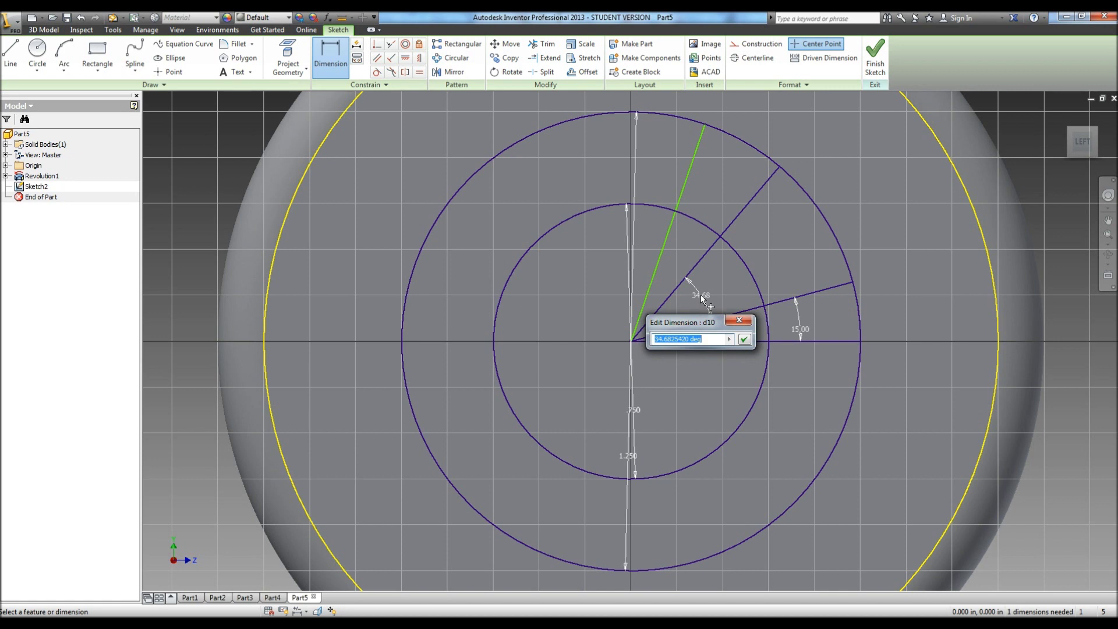
pyautogui.write('30')
pyautogui.press('Return')
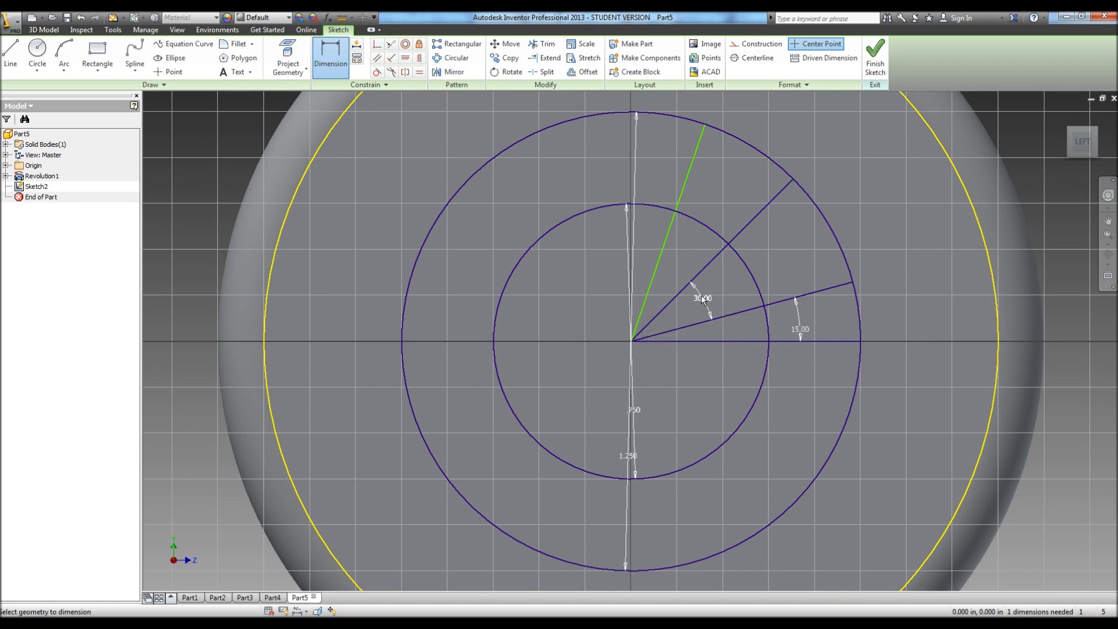
pyautogui.click(665, 278)
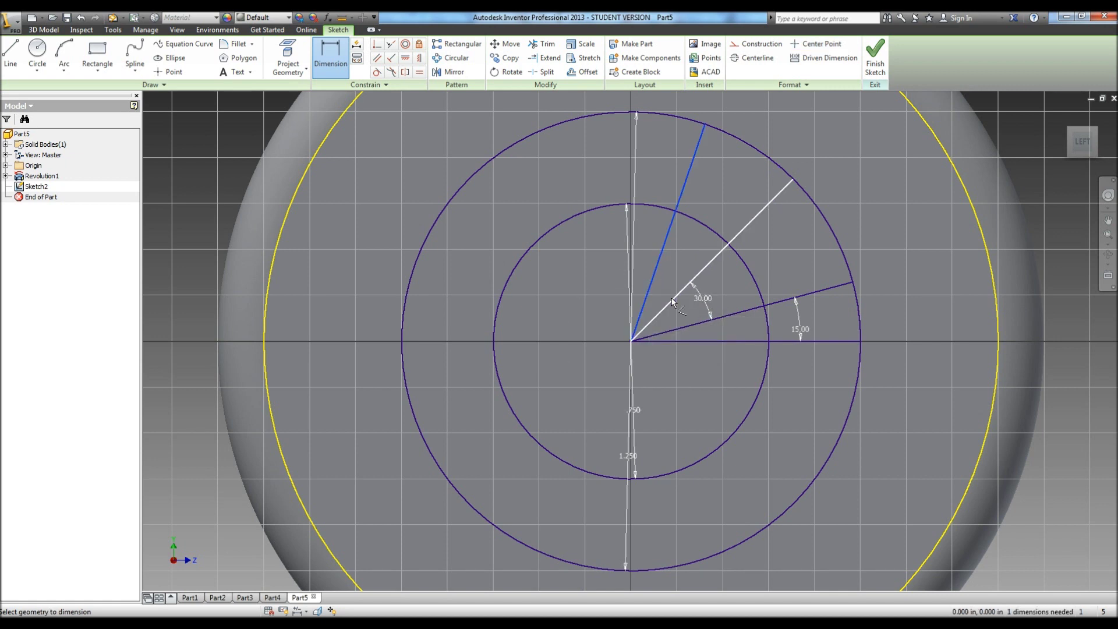
pyautogui.click(672, 299)
pyautogui.click(674, 271)
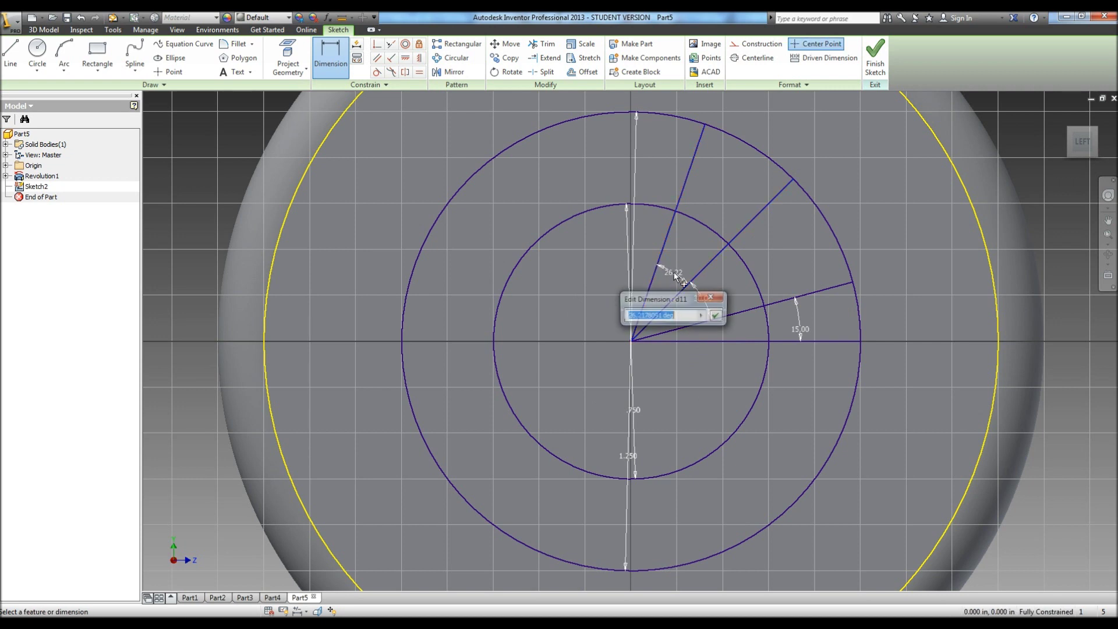
pyautogui.write('30')
pyautogui.press('Return')
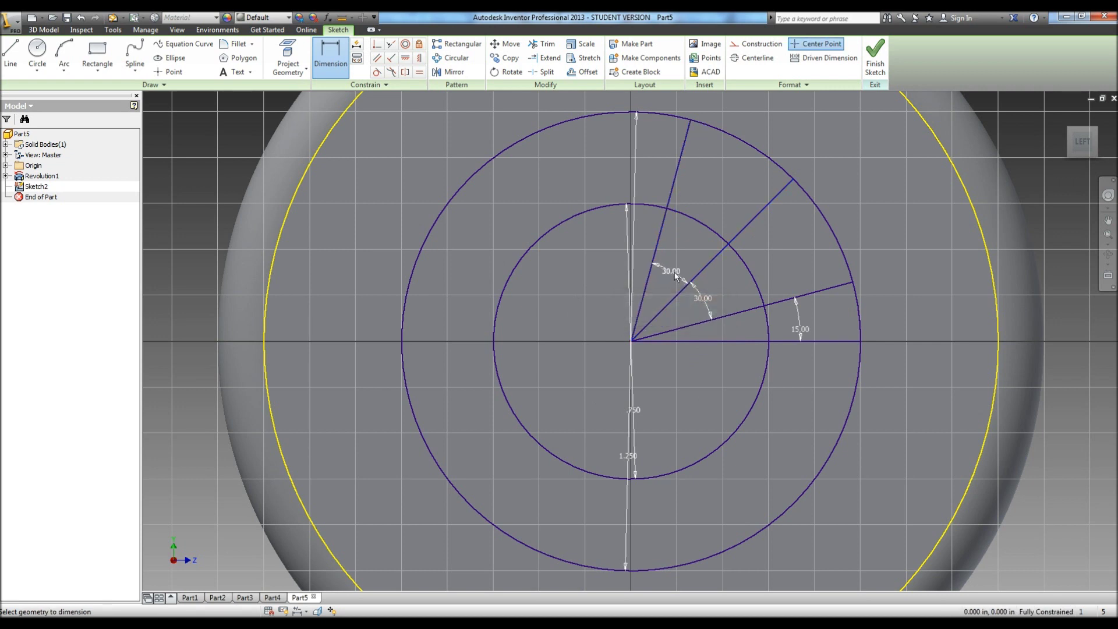
# Step: Trim the circles' left halves and extra radial segments, leaving one 30° wedge between the arcs
pyautogui.click(531, 47)
pyautogui.click(539, 132)
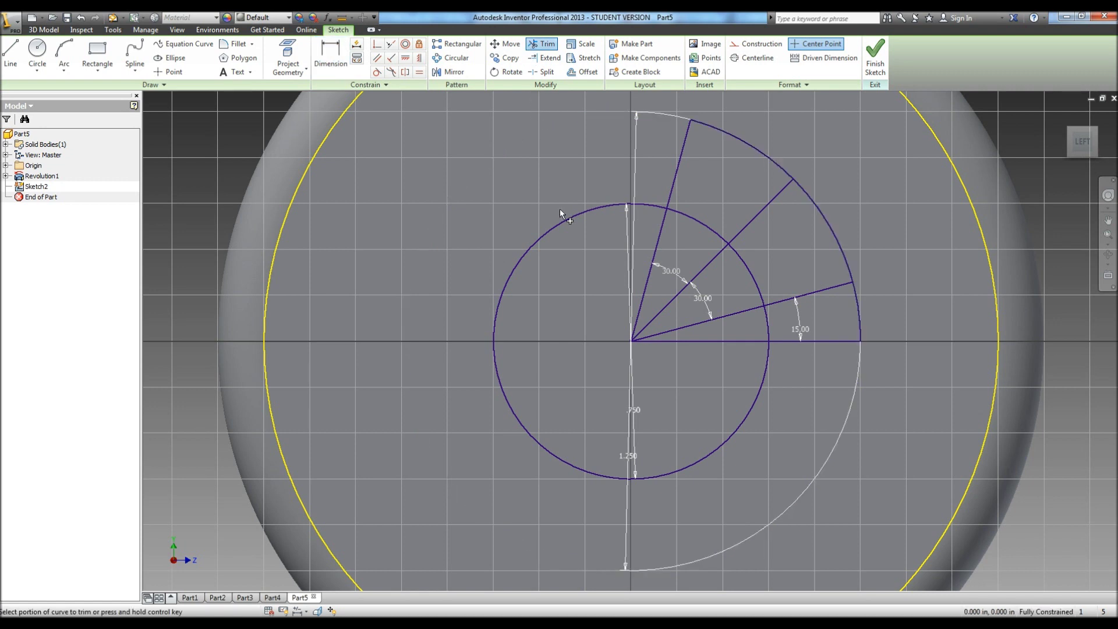
pyautogui.click(564, 219)
pyautogui.click(662, 254)
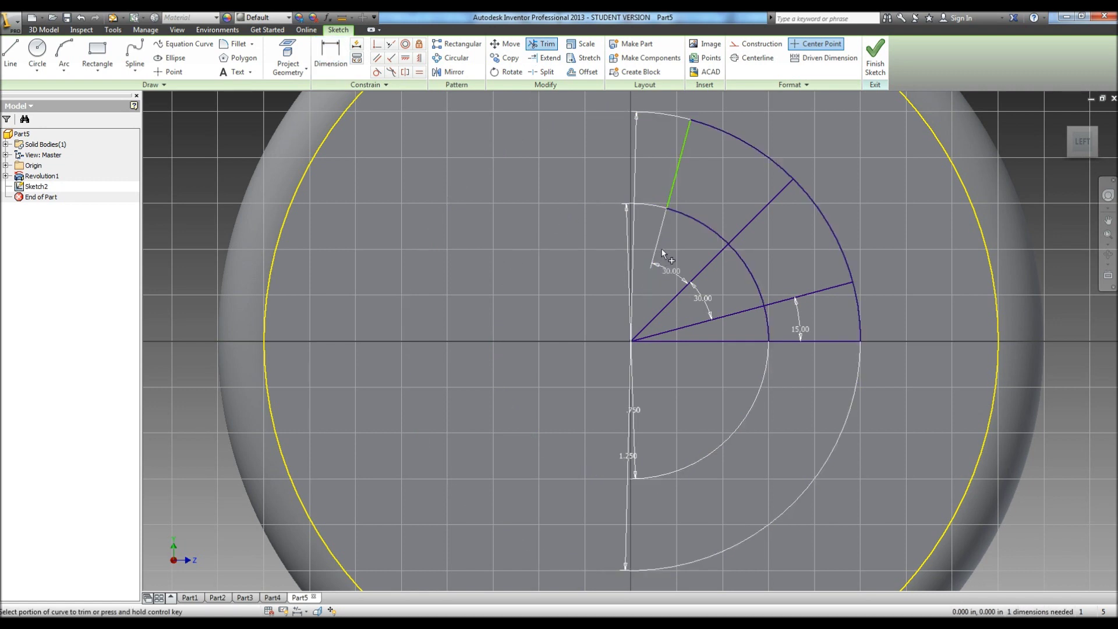
pyautogui.click(699, 273)
pyautogui.click(725, 314)
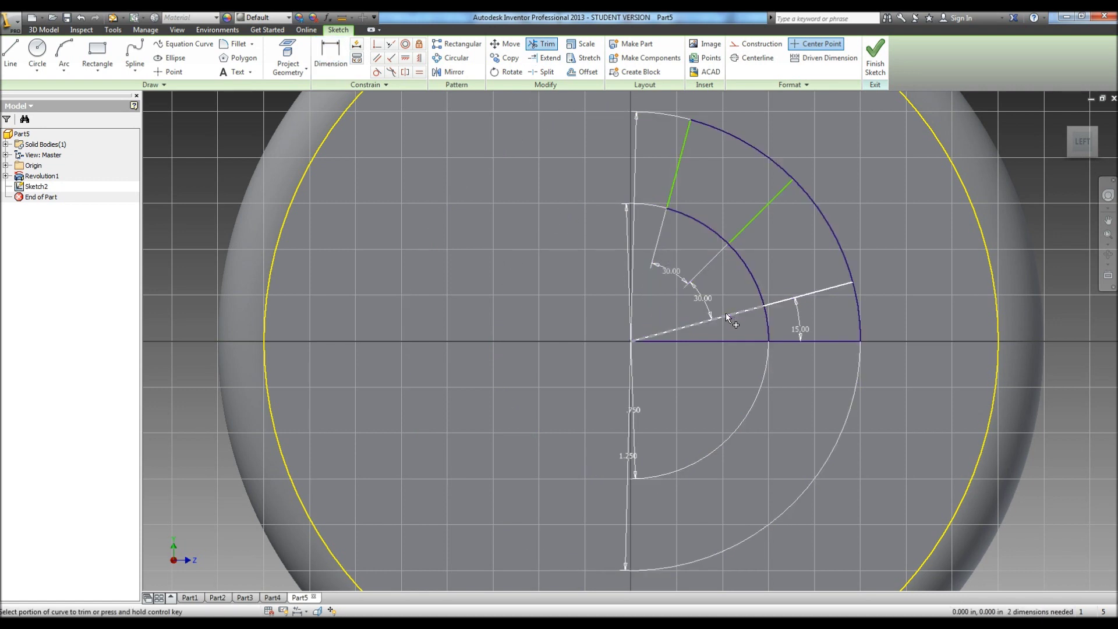
pyautogui.click(732, 342)
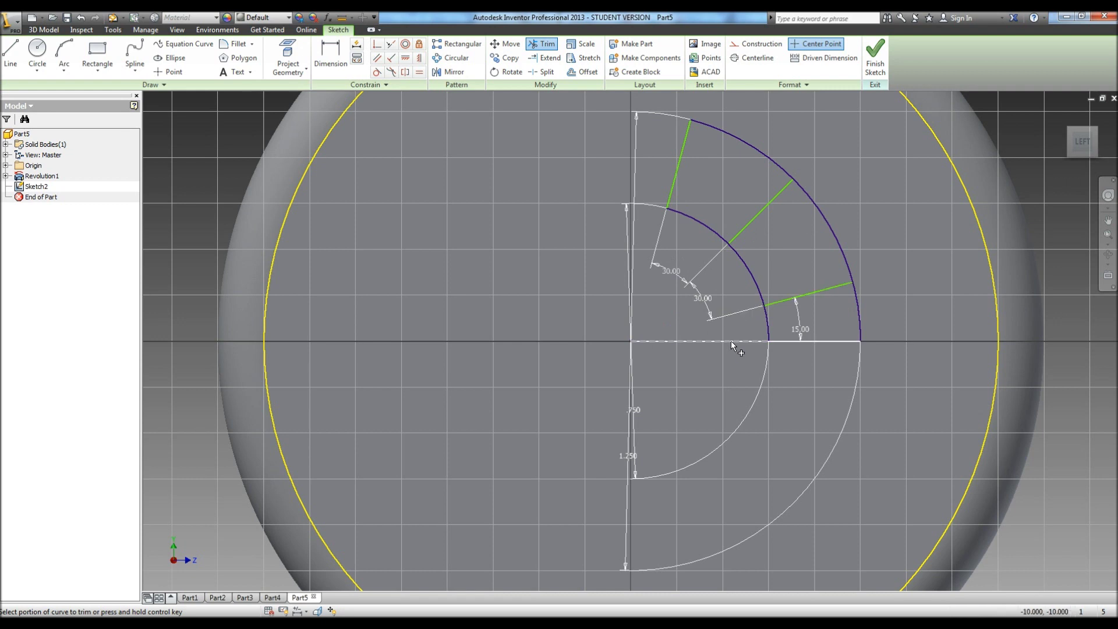
pyautogui.click(824, 343)
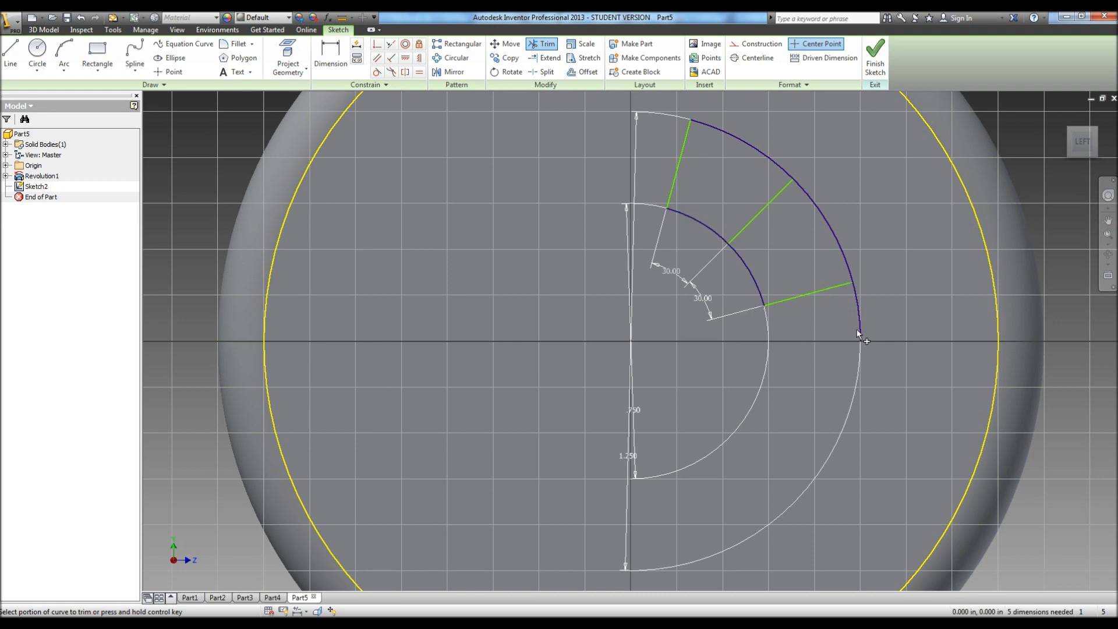
pyautogui.click(751, 146)
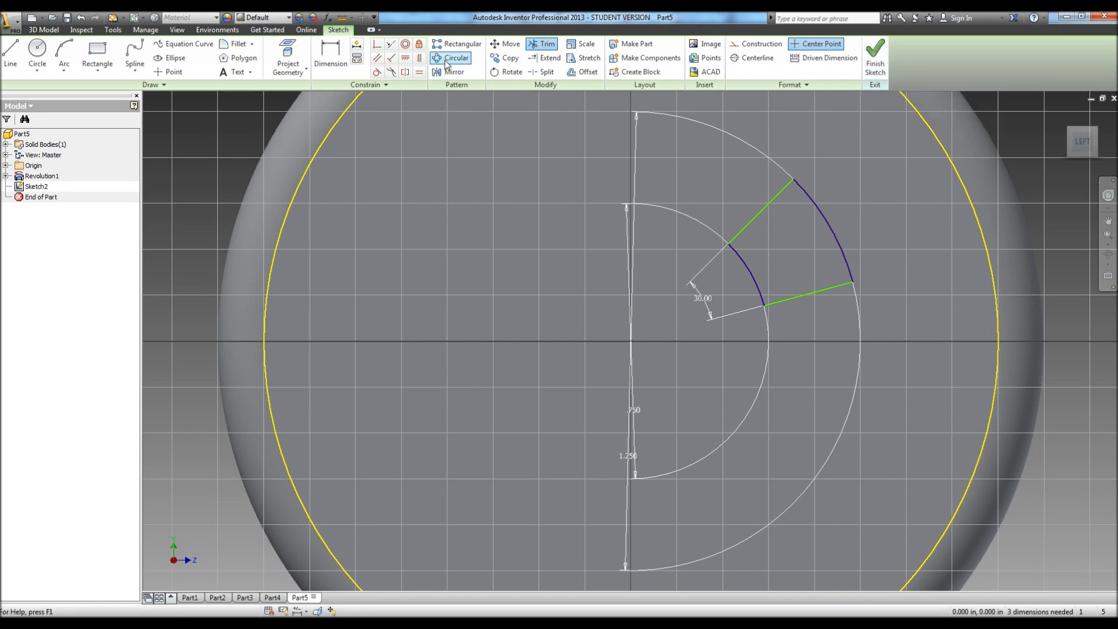
# Step: Extrude the wedge profile as a flipped cut through All of the wheel
pyautogui.click(875, 58)
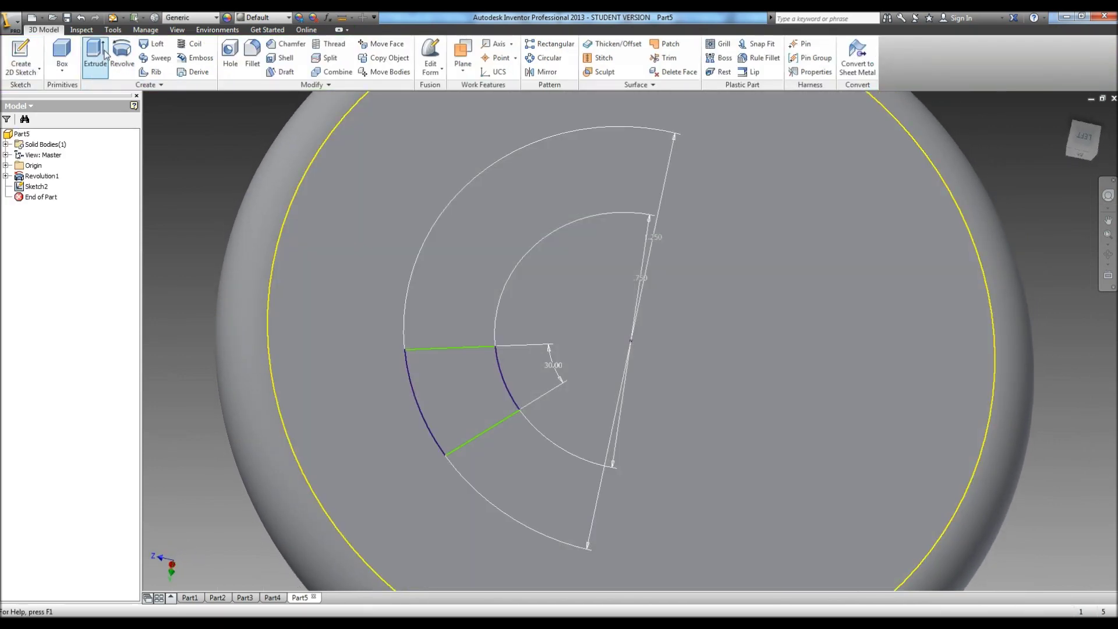
pyautogui.click(95, 55)
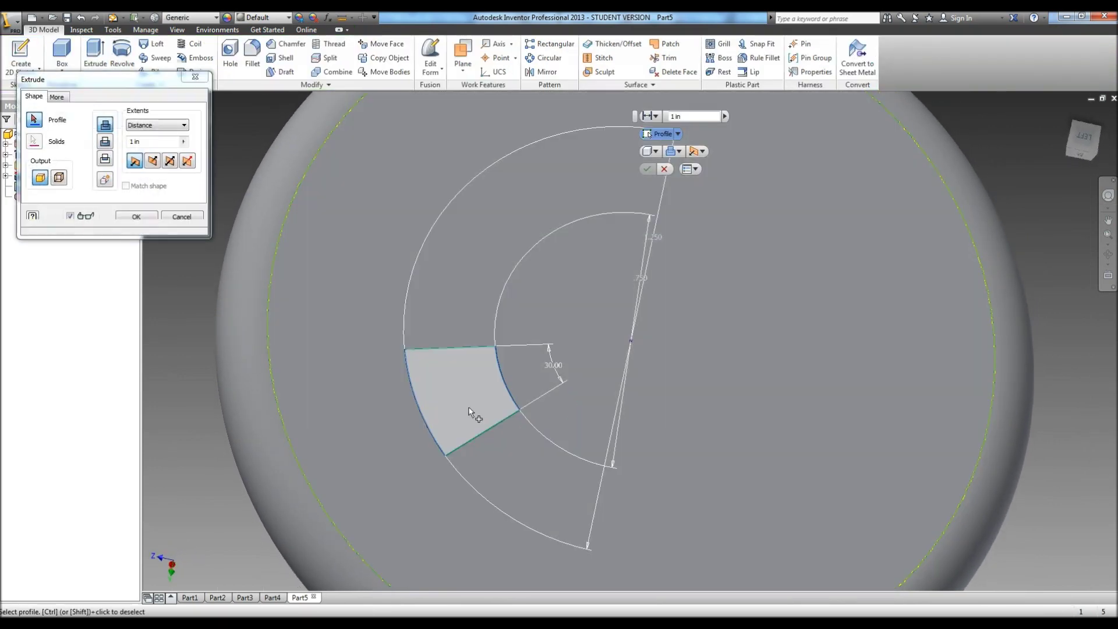
pyautogui.click(470, 413)
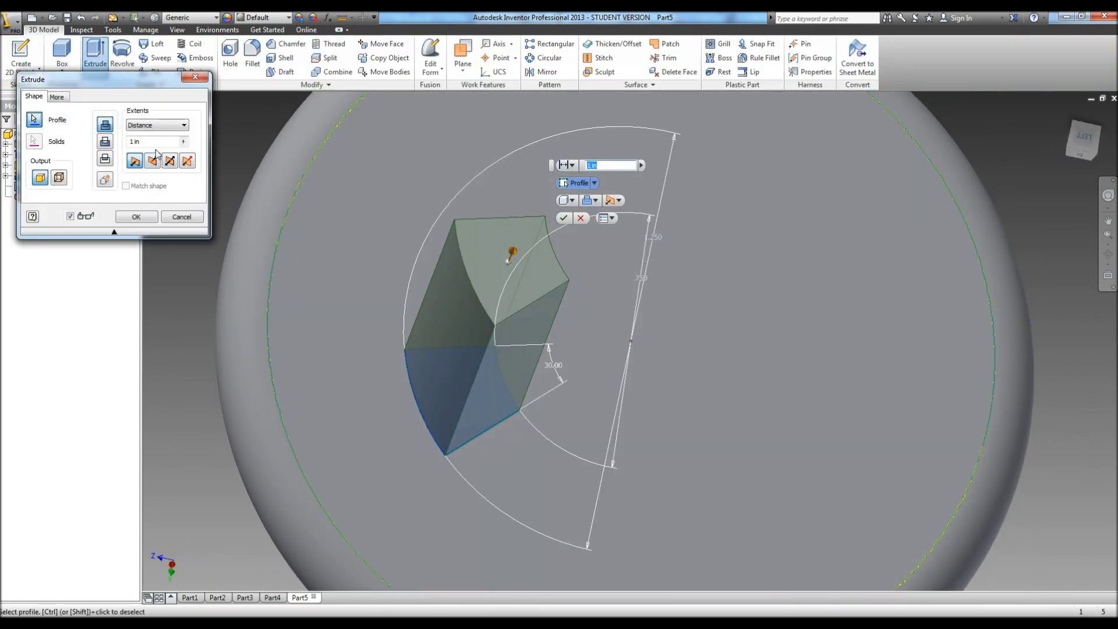
pyautogui.click(153, 161)
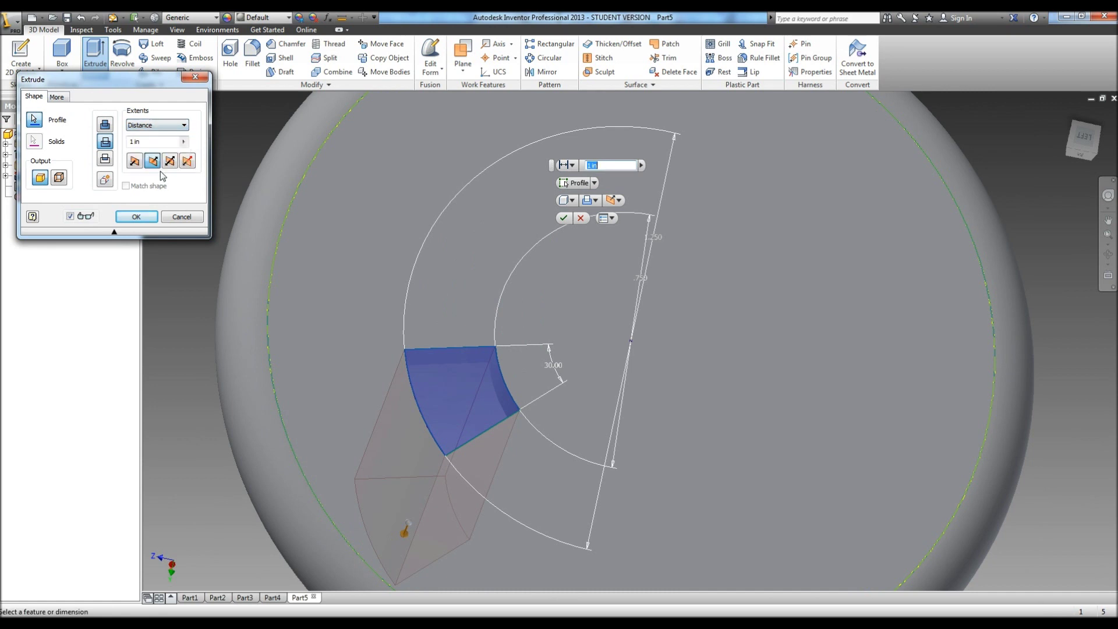
pyautogui.click(157, 124)
pyautogui.click(145, 163)
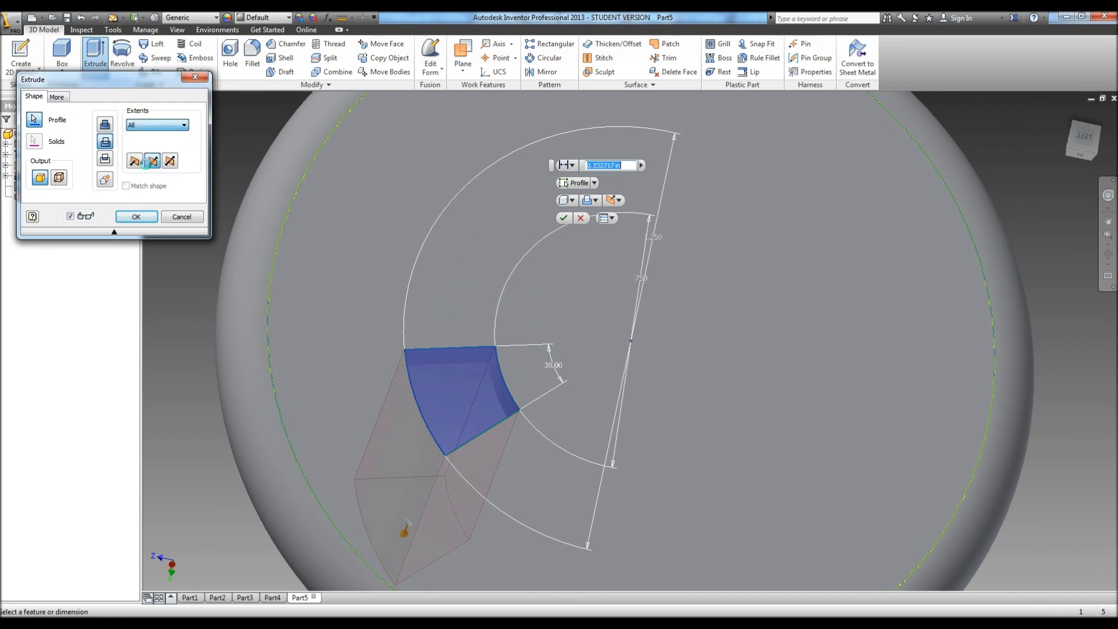
pyautogui.click(144, 219)
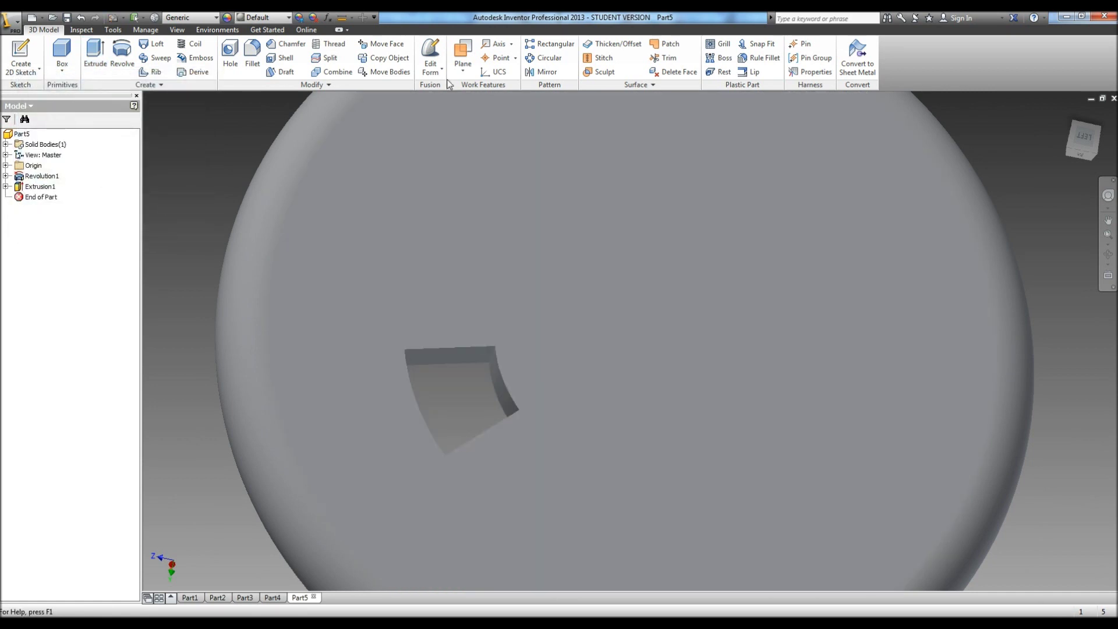
# Step: Circular-pattern Extrusion1 six times over 360° around the disc's cylindrical face
pyautogui.click(539, 61)
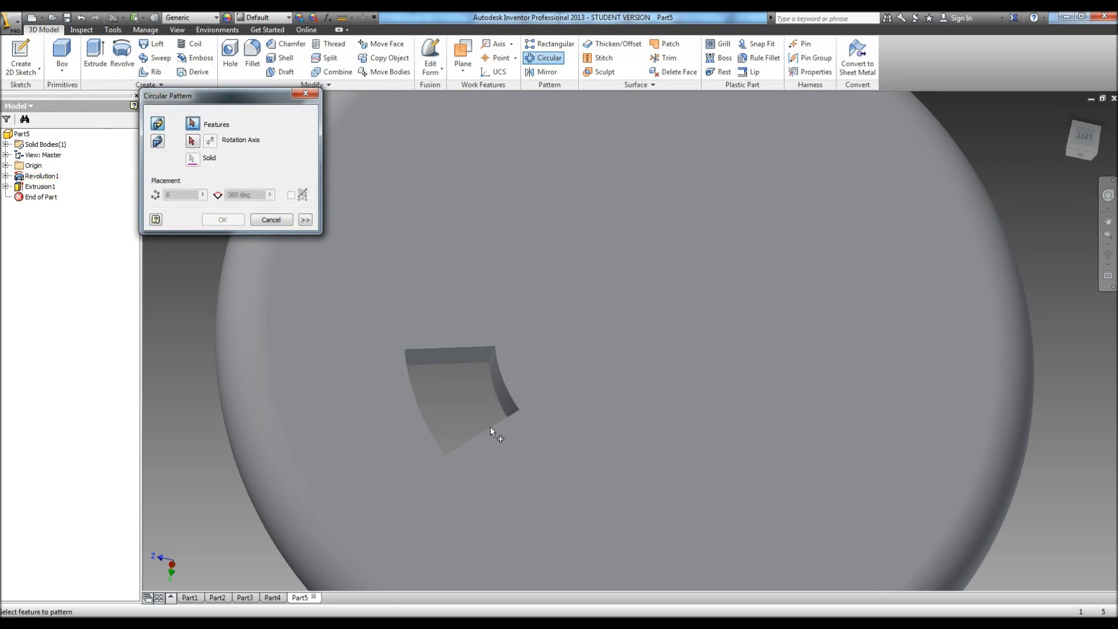
pyautogui.click(1065, 151)
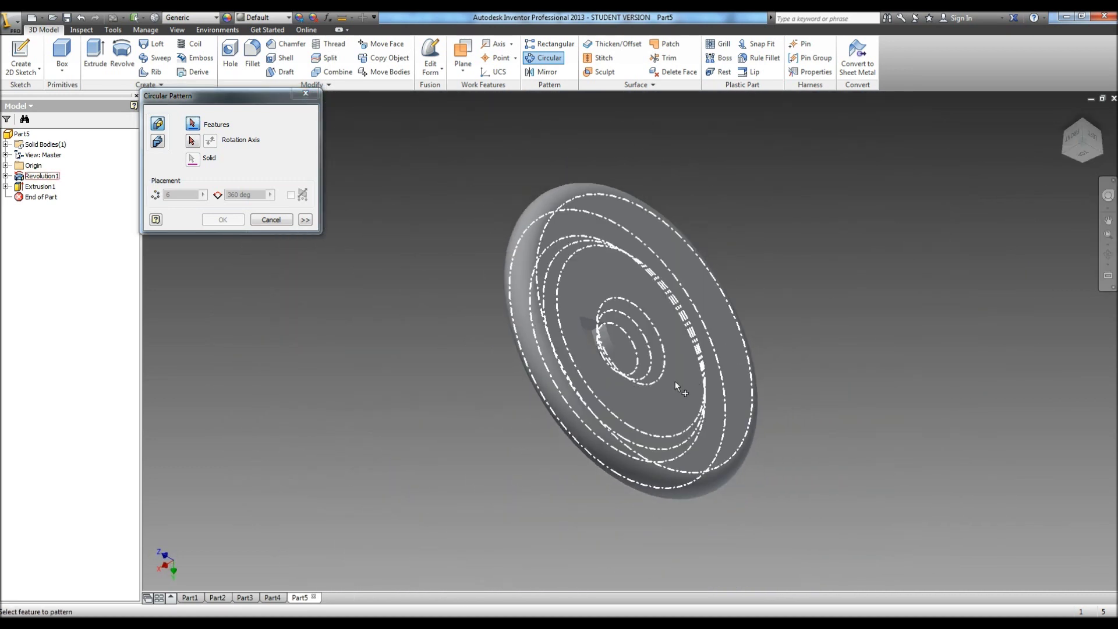
pyautogui.click(608, 338)
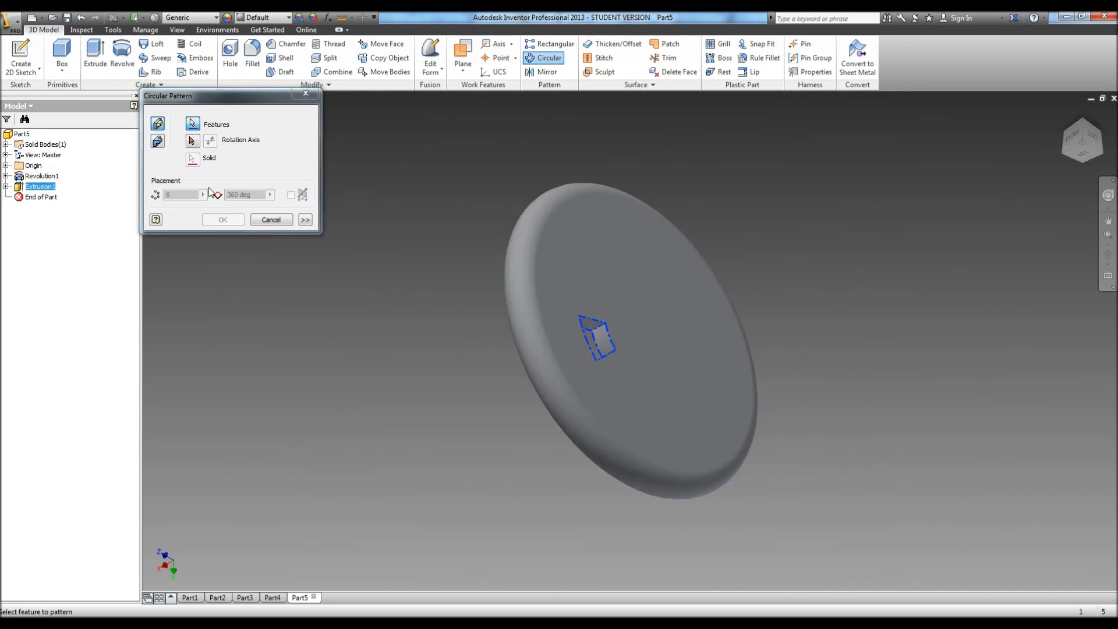
pyautogui.click(192, 141)
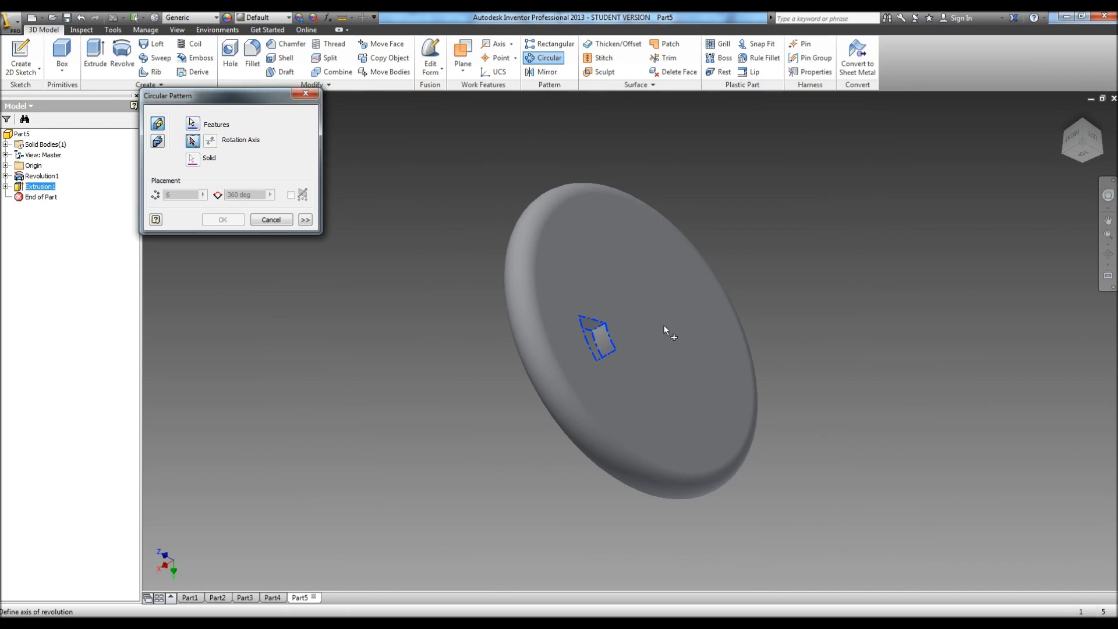
pyautogui.click(633, 452)
pyautogui.click(632, 452)
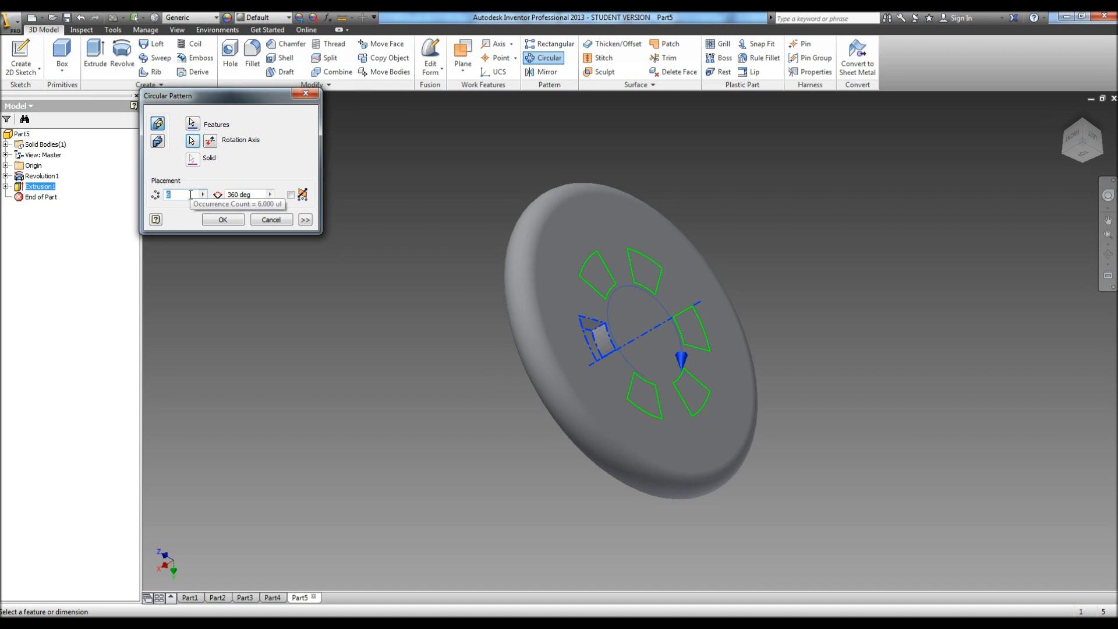
pyautogui.click(222, 220)
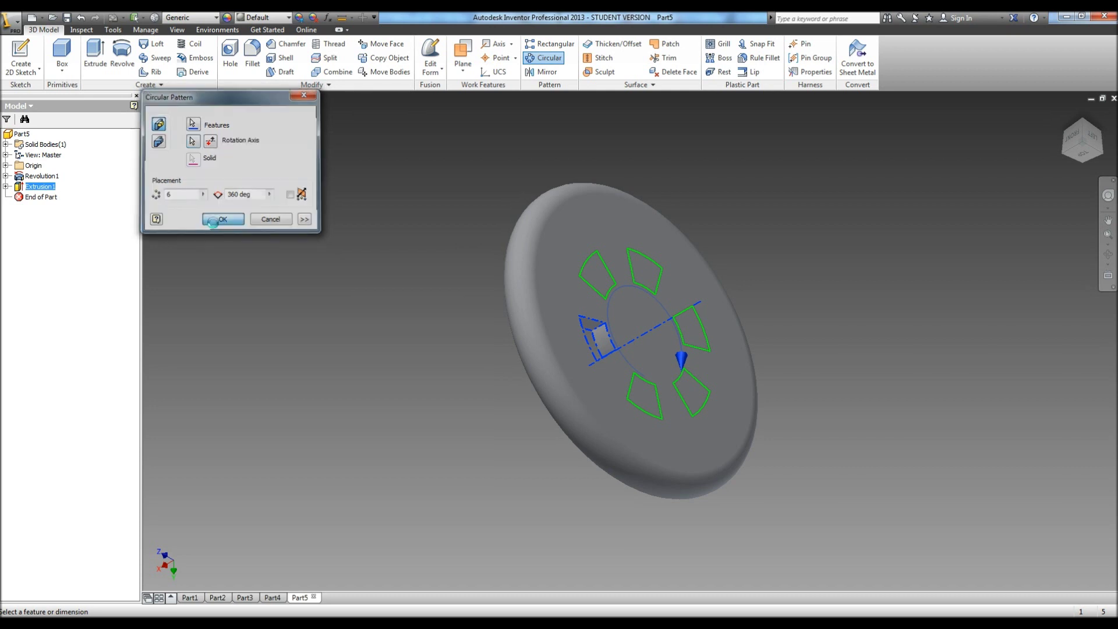
pyautogui.click(1109, 254)
# Step: Create Sketch3 on the hub face with one point at the hub's centre
pyautogui.moveTo(686, 333)
pyautogui.mouseDown()
pyautogui.moveTo(456, 398)
pyautogui.moveTo(429, 324)
pyautogui.moveTo(445, 379)
pyautogui.mouseUp()
pyautogui.click(14, 60)
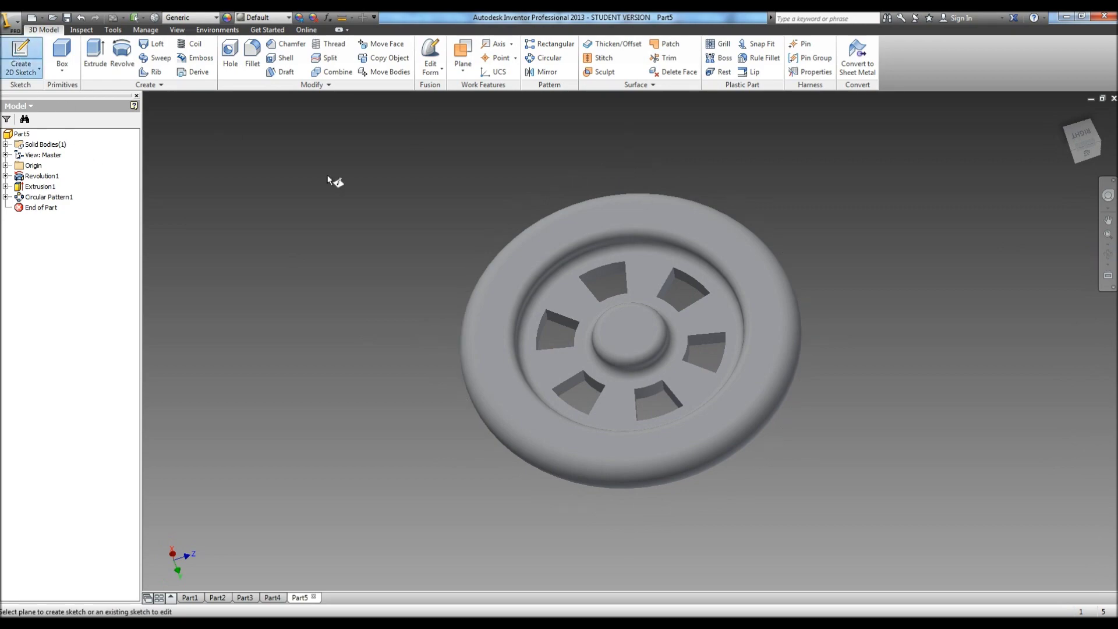
pyautogui.click(632, 337)
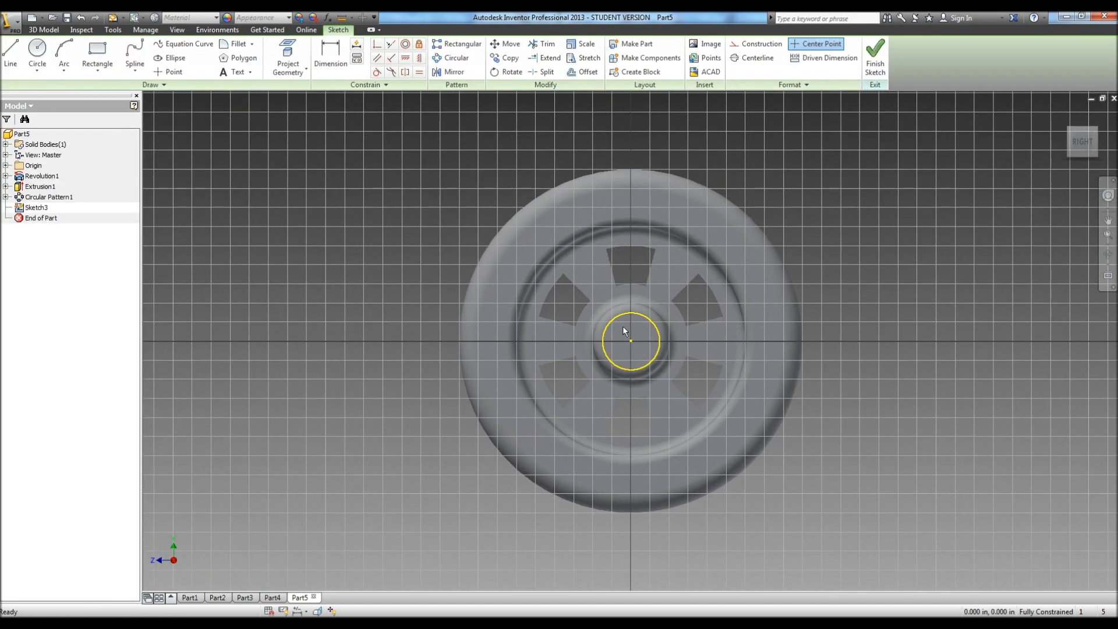
pyautogui.click(164, 74)
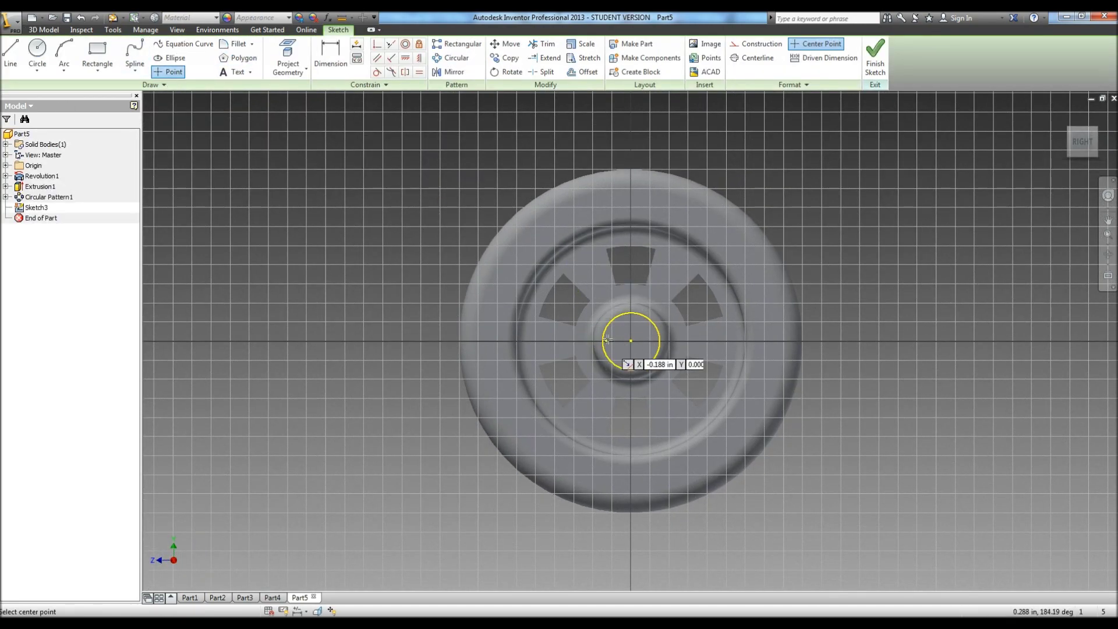
pyautogui.click(632, 343)
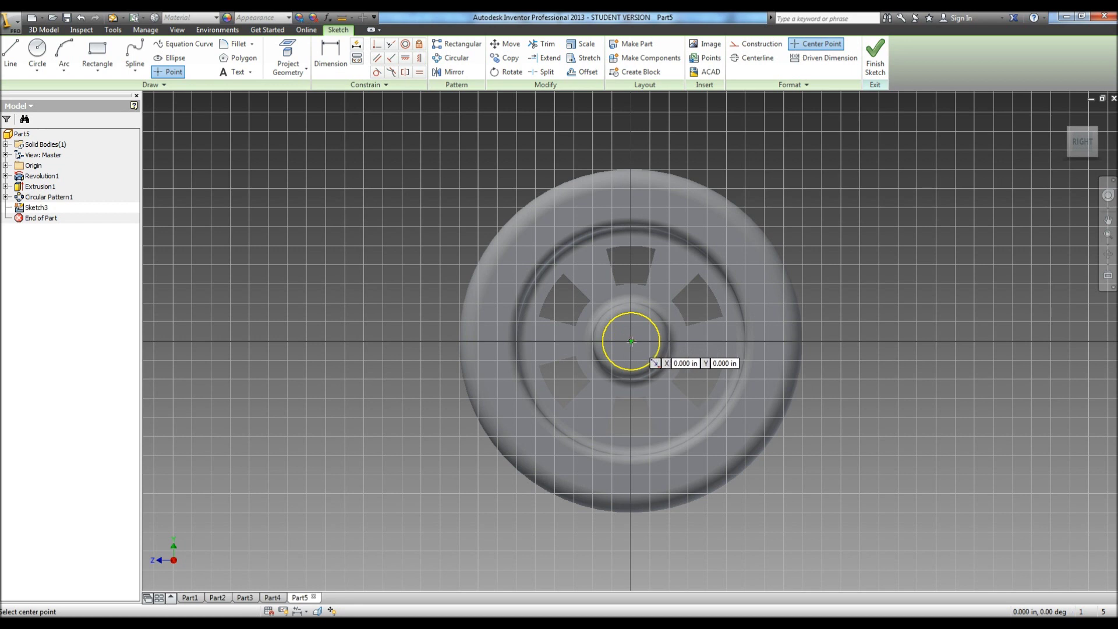
pyautogui.click(881, 66)
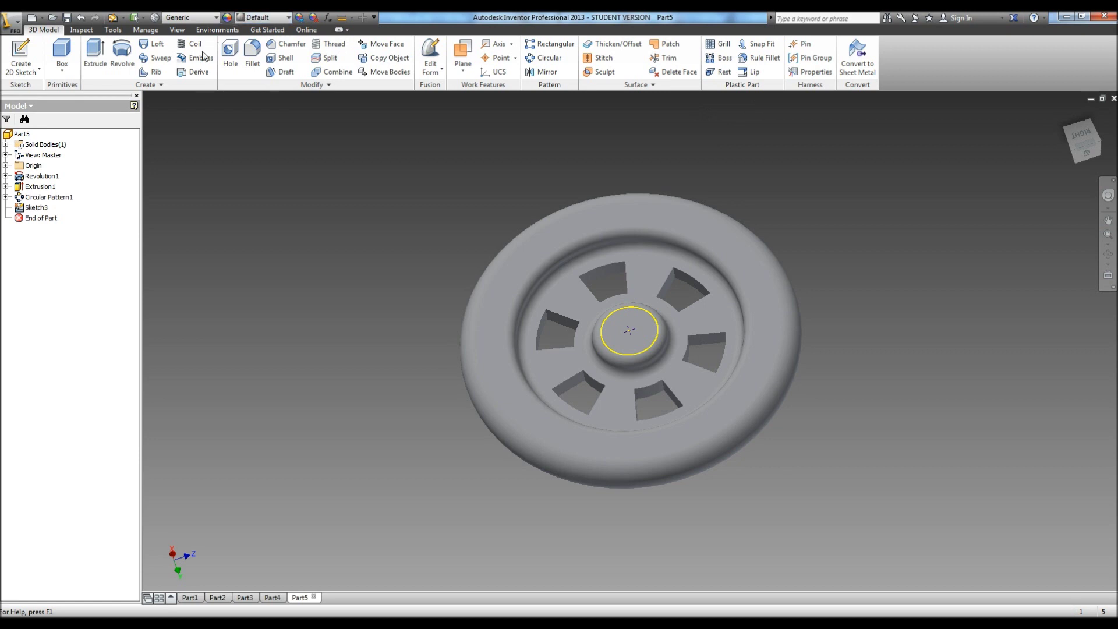
# Step: Cut a .280 in Through All hole at the hub centre point
pyautogui.click(231, 58)
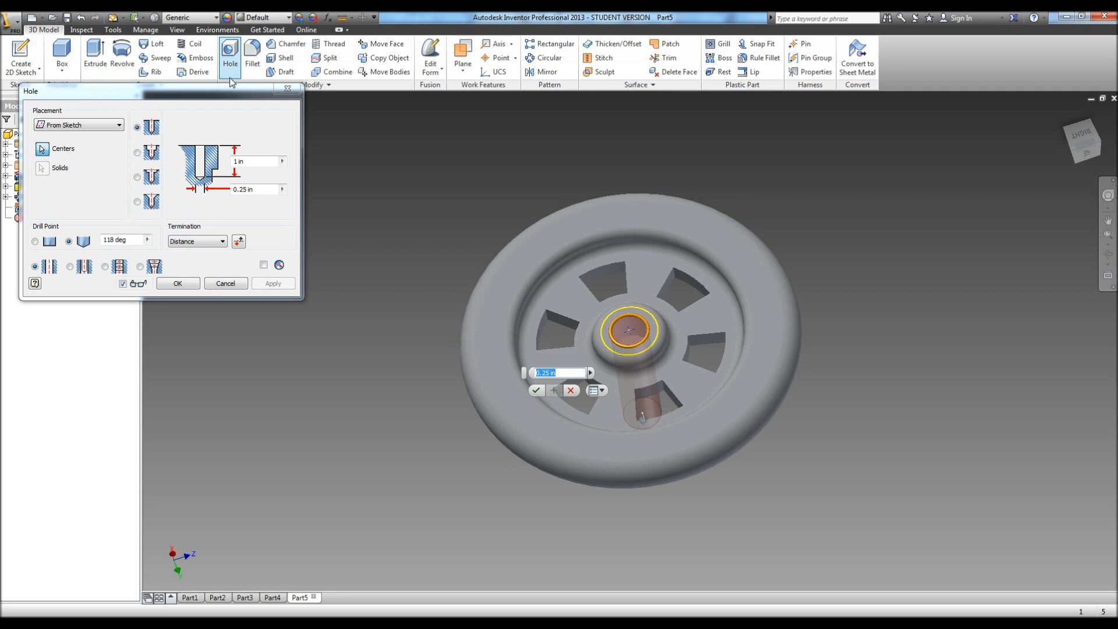
pyautogui.click(217, 241)
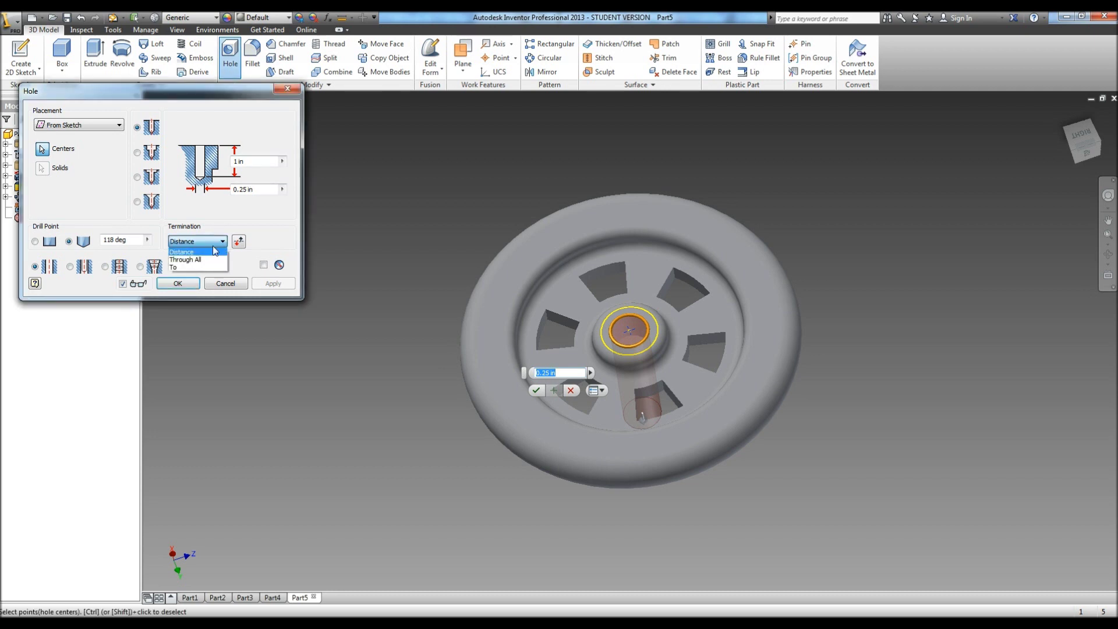
pyautogui.click(212, 260)
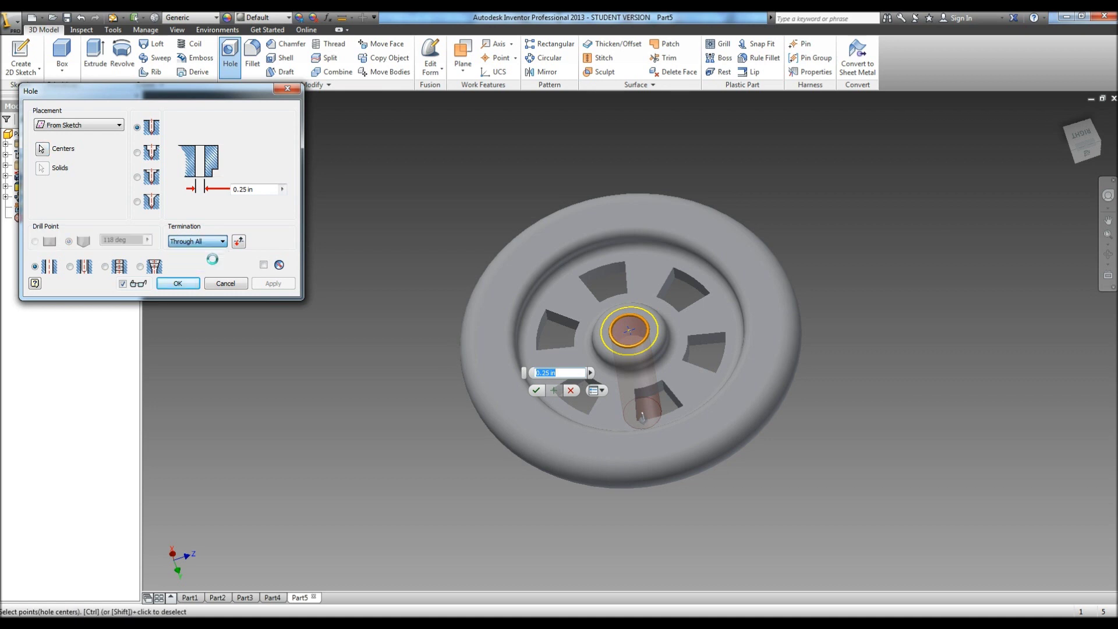
pyautogui.write('.280')
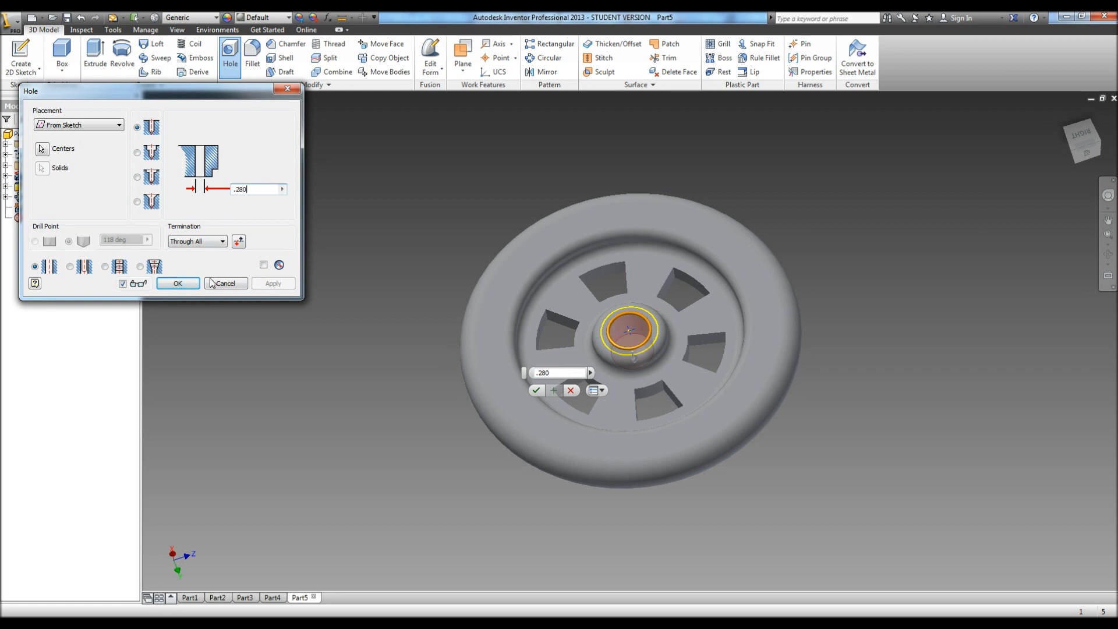
pyautogui.click(185, 284)
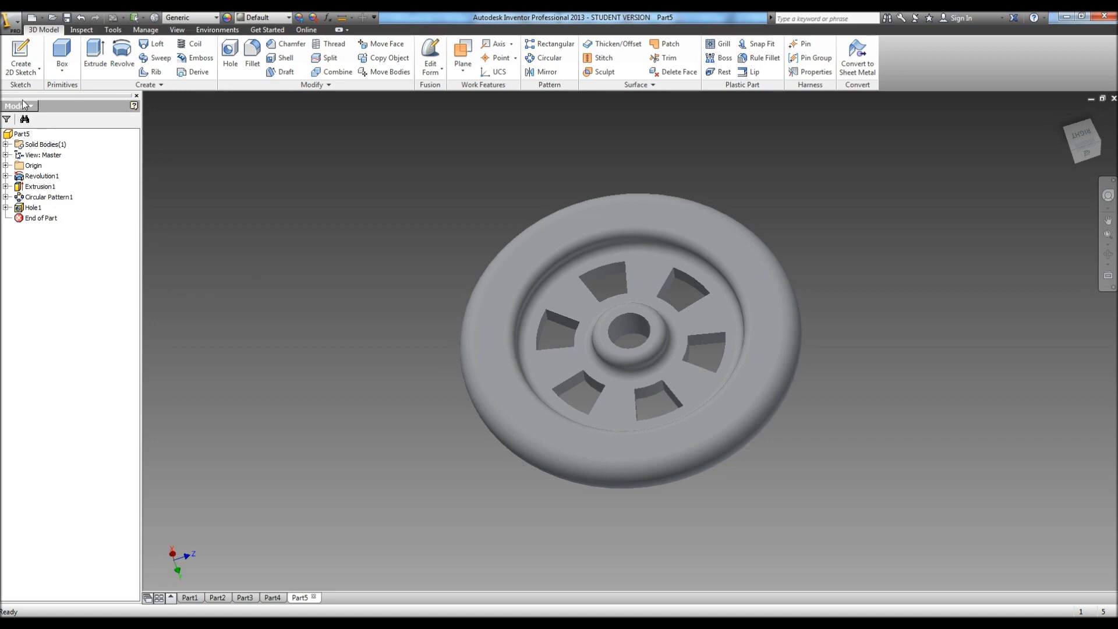
pyautogui.click(21, 56)
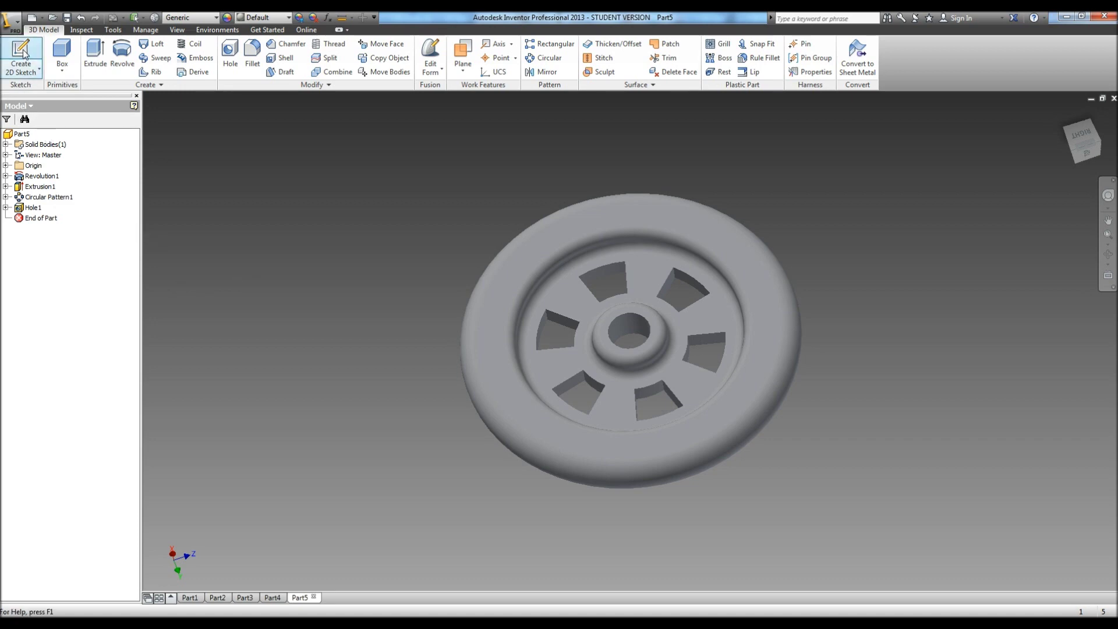
# Step: Start Sketch4 on the spoke face and draw a first circle sized .2 on the spoke ring
pyautogui.click(705, 327)
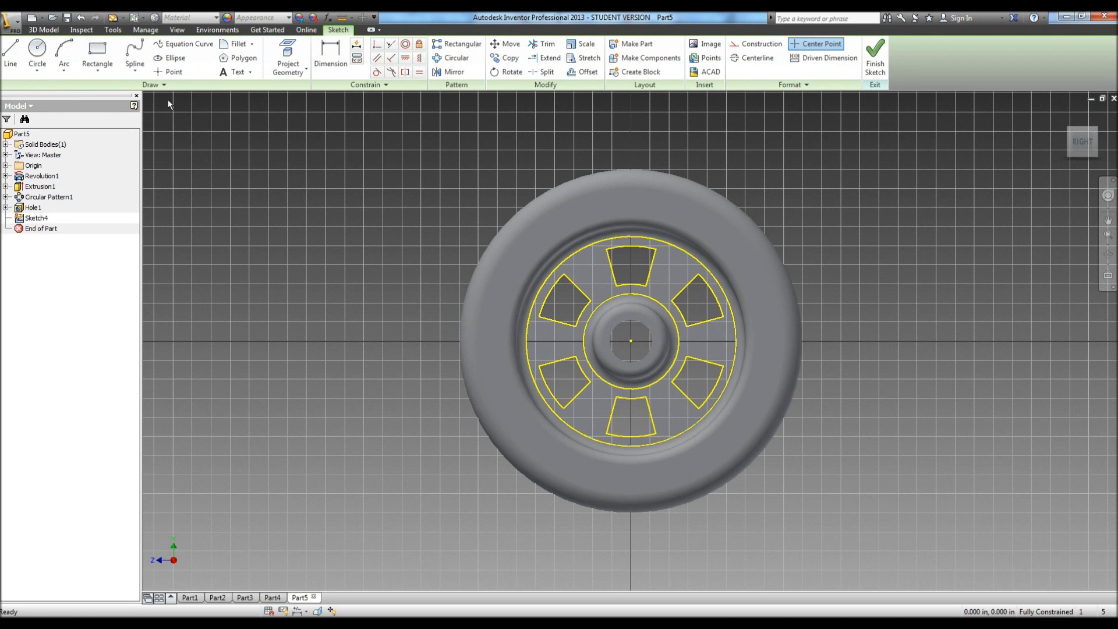
pyautogui.click(37, 52)
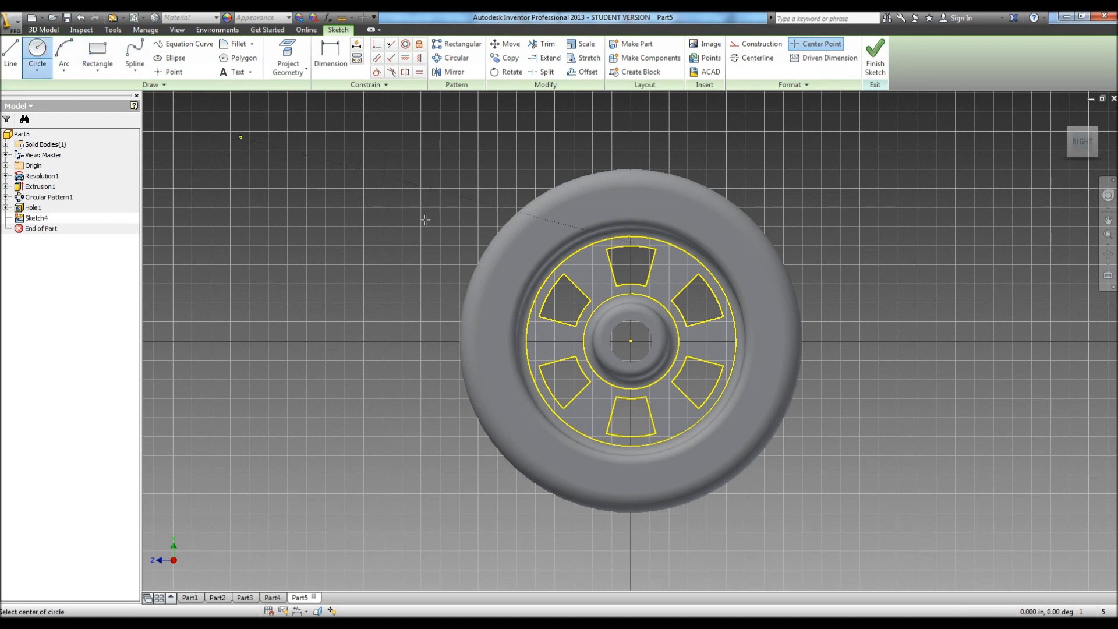
pyautogui.click(736, 340)
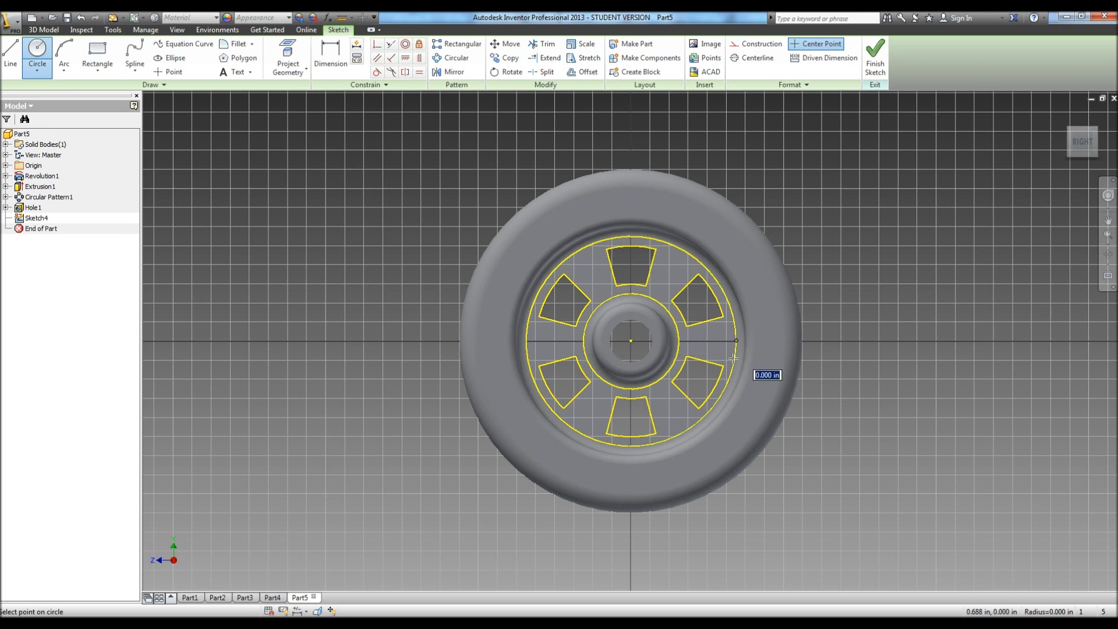
pyautogui.write('.25')
pyautogui.press('Return')
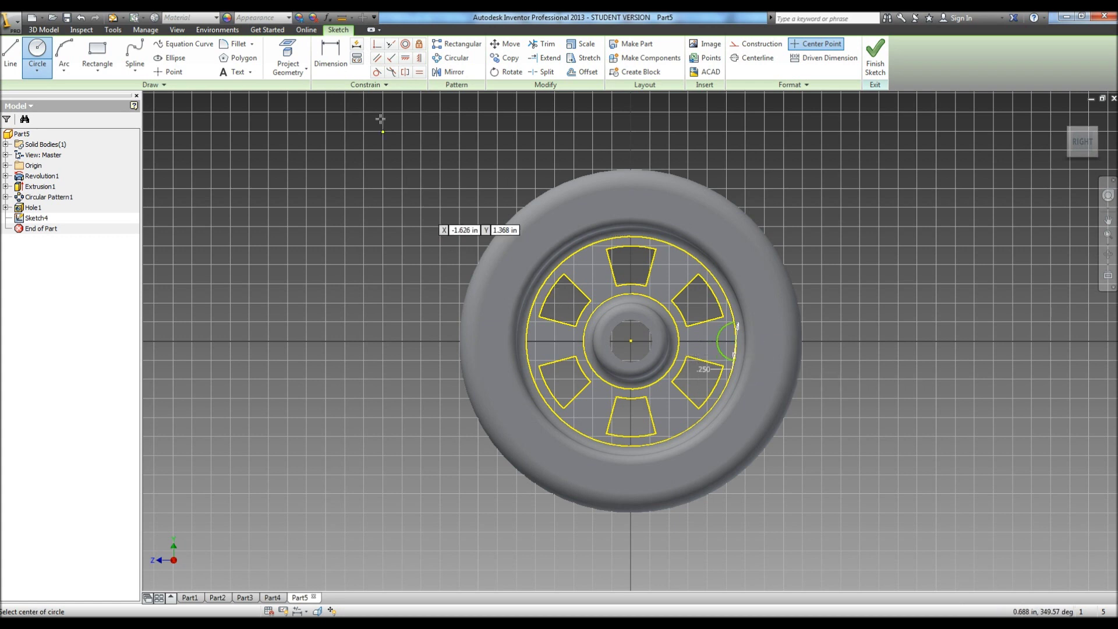
# Step: Attempt a hub-centre-to-circle dimension twice, cancelling both over-constraining dimensions
pyautogui.click(330, 58)
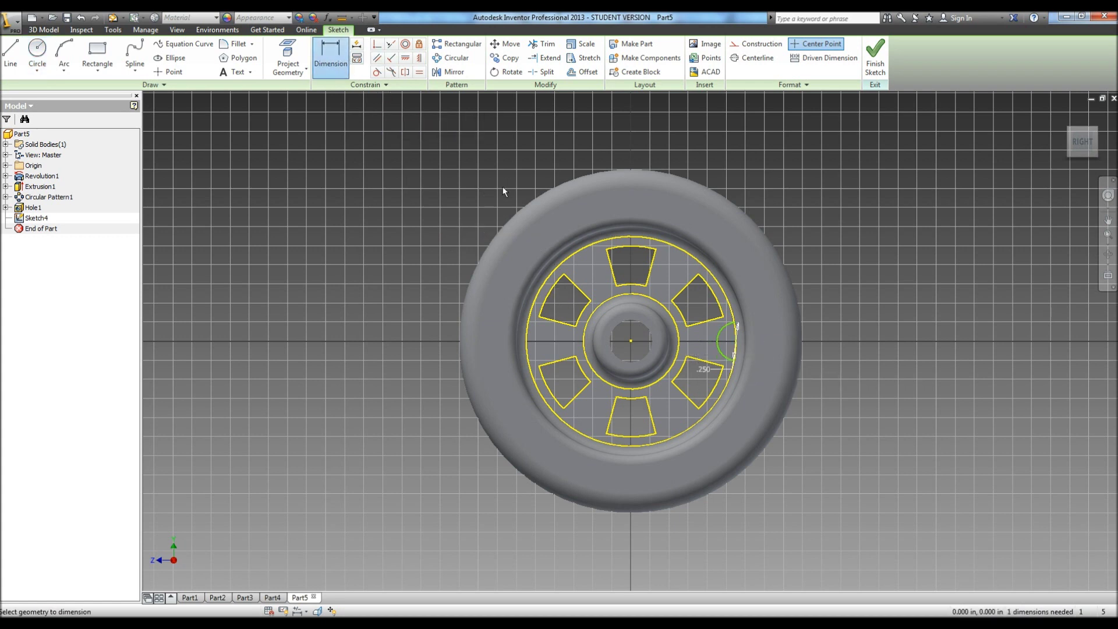
pyautogui.click(735, 340)
pyautogui.click(631, 341)
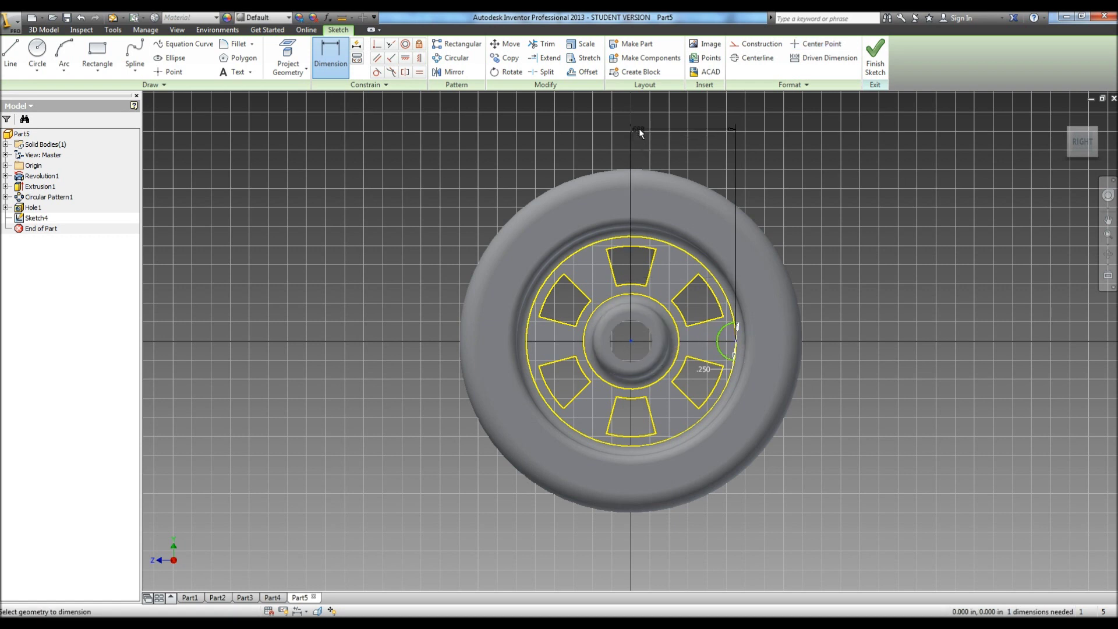
pyautogui.click(672, 123)
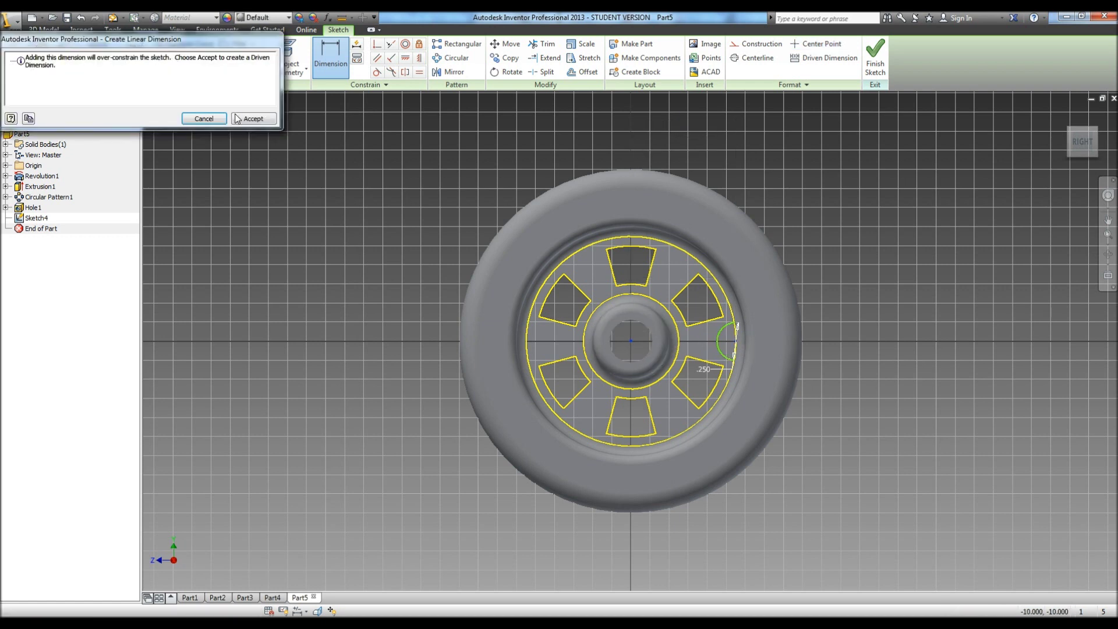
pyautogui.click(203, 119)
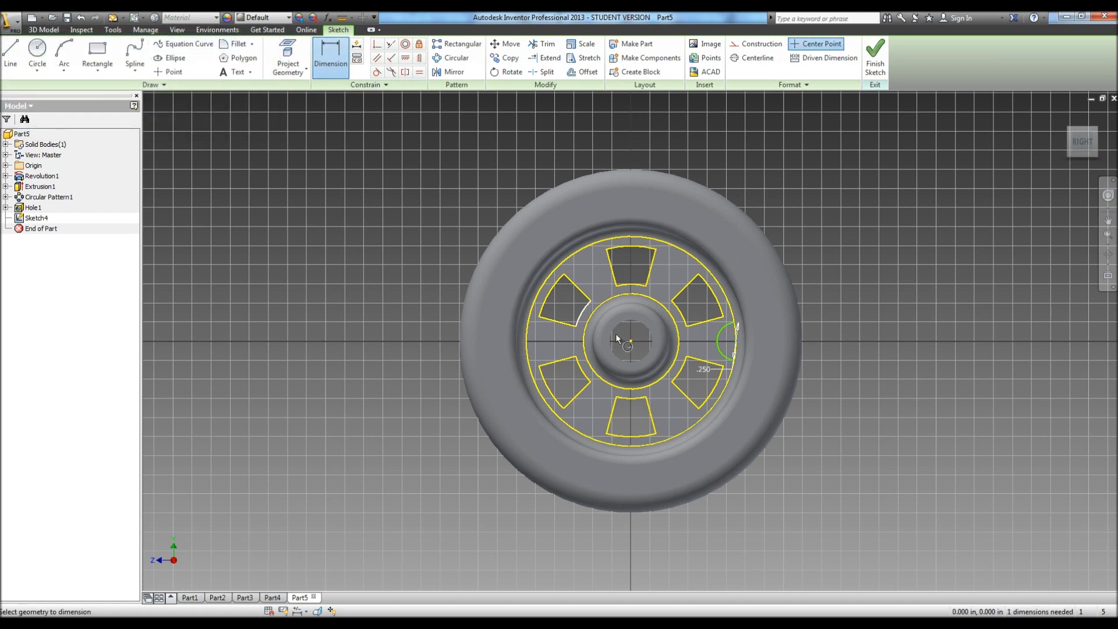
pyautogui.click(631, 340)
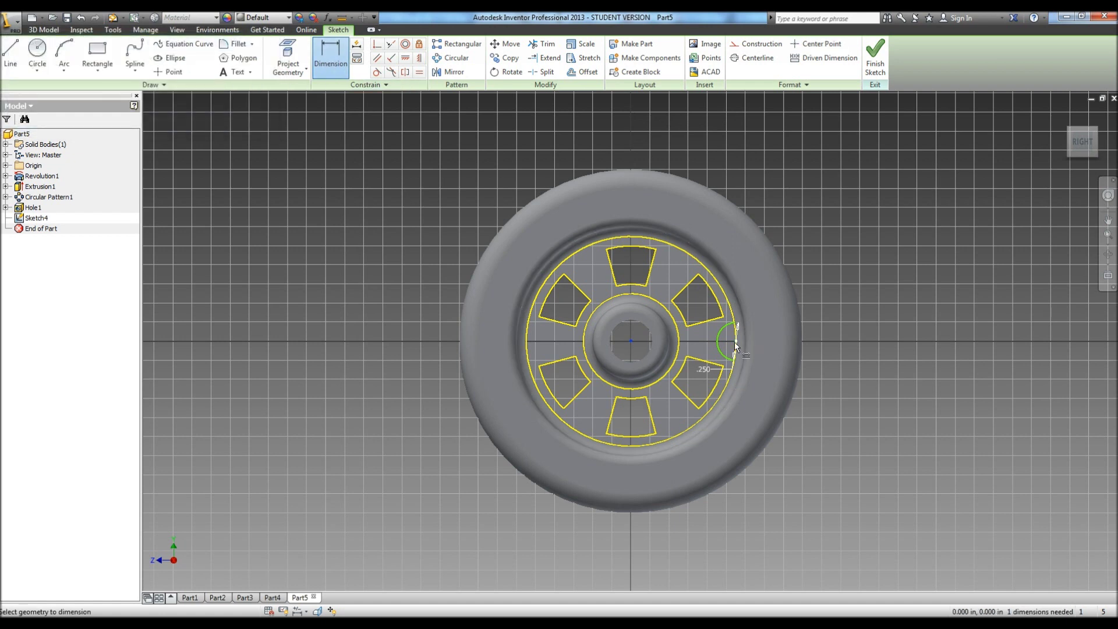
pyautogui.click(736, 341)
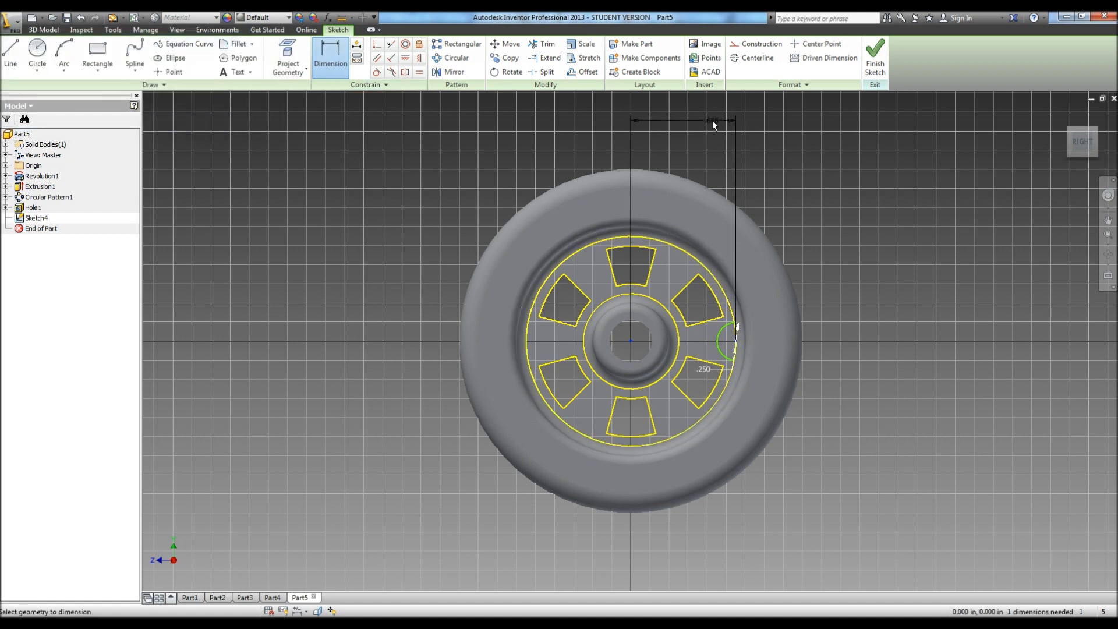
pyautogui.click(712, 121)
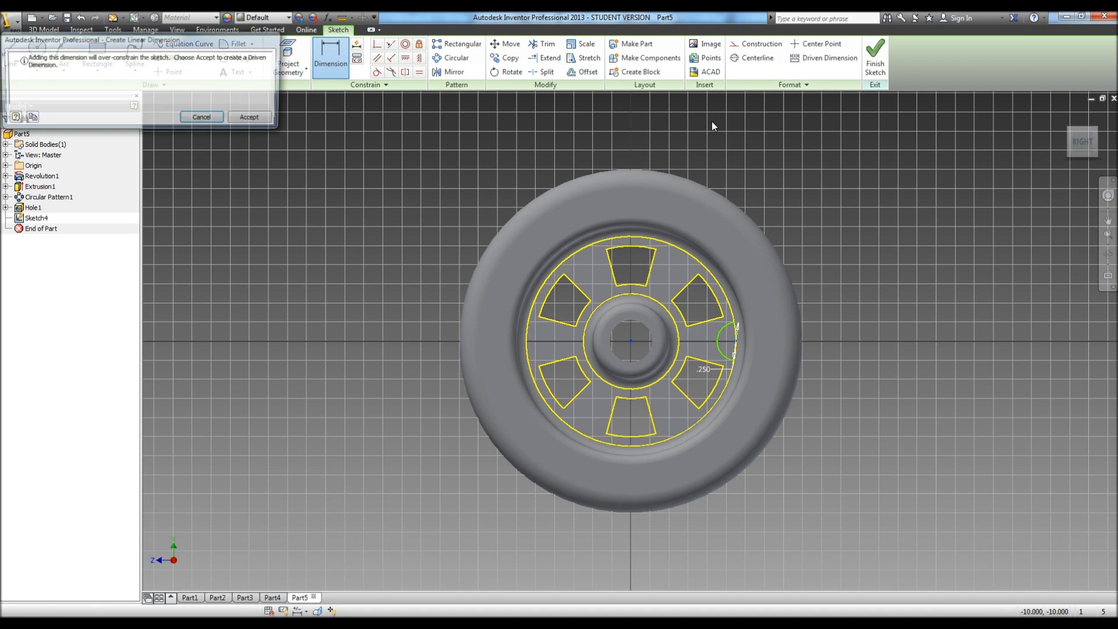
pyautogui.click(211, 120)
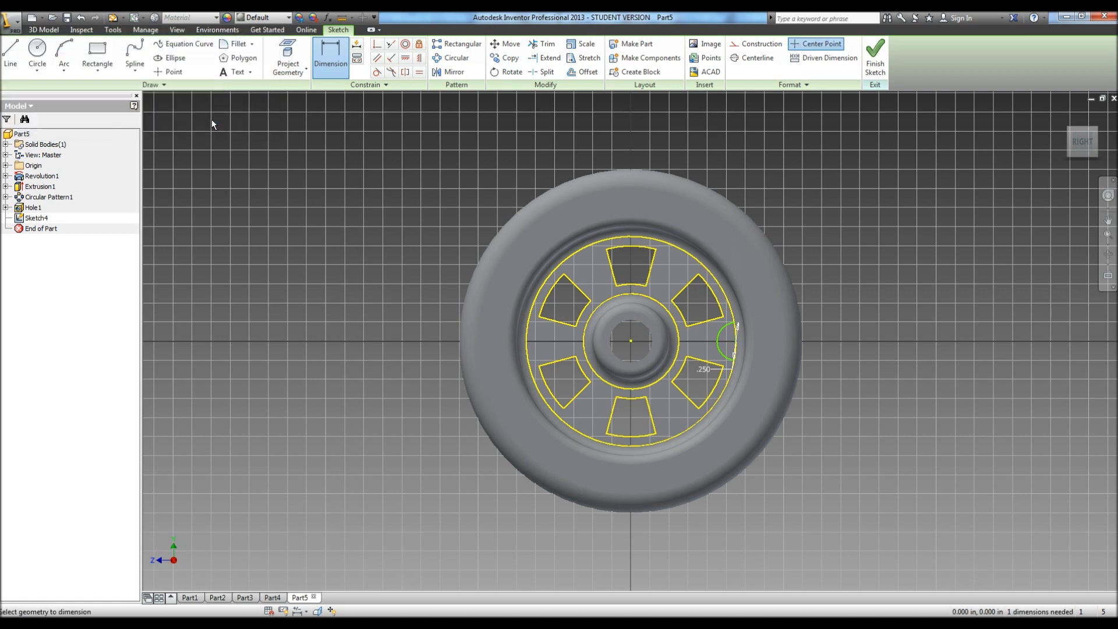
pyautogui.press('Escape')
# Step: Draw a 0.250 circle and dimension it 0.700 from the hub centre
pyautogui.click(37, 56)
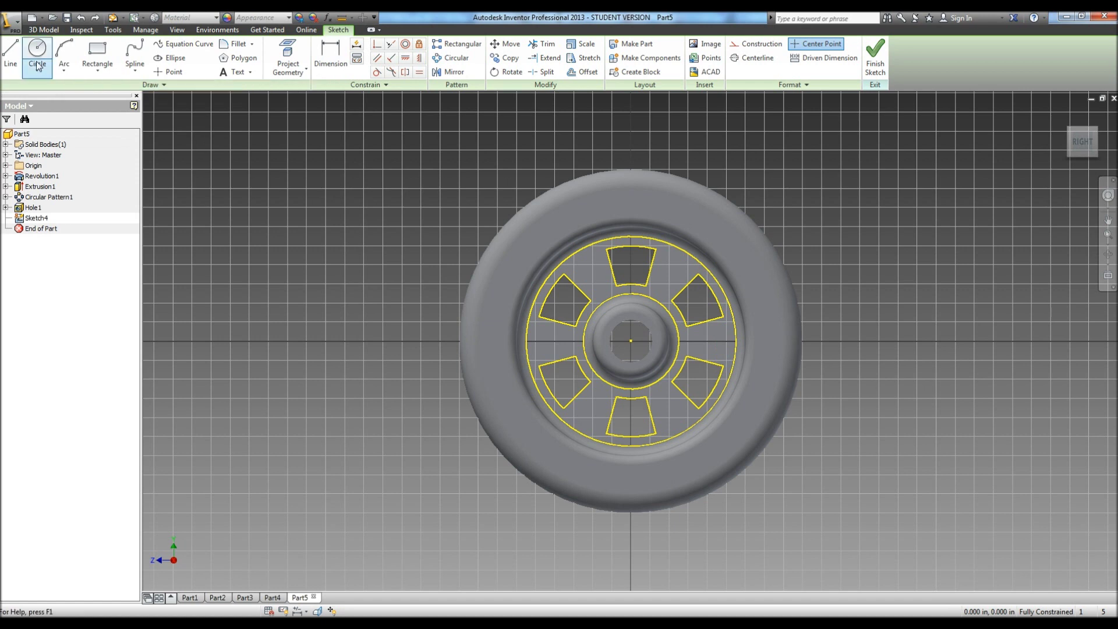
pyautogui.click(705, 341)
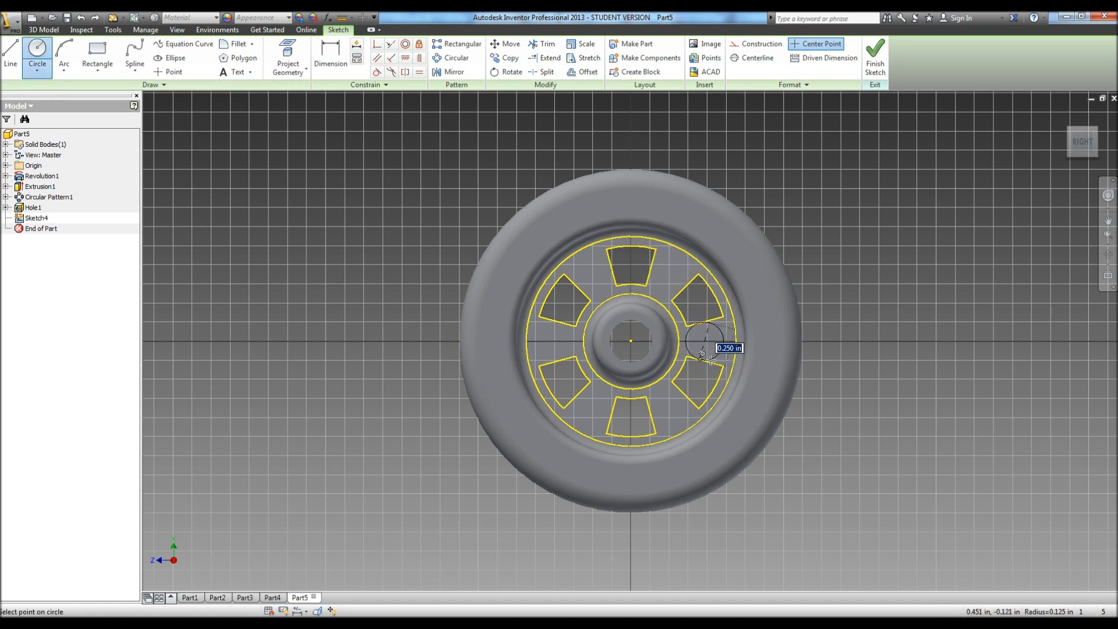
pyautogui.write('.')
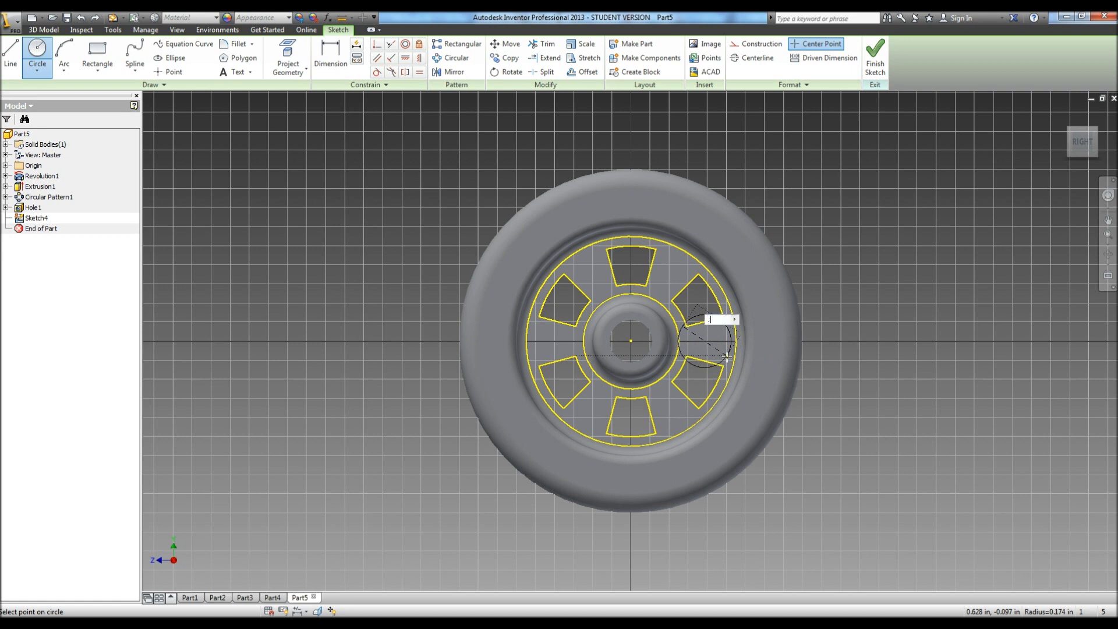
pyautogui.write('25')
pyautogui.press('Return')
pyautogui.click(331, 56)
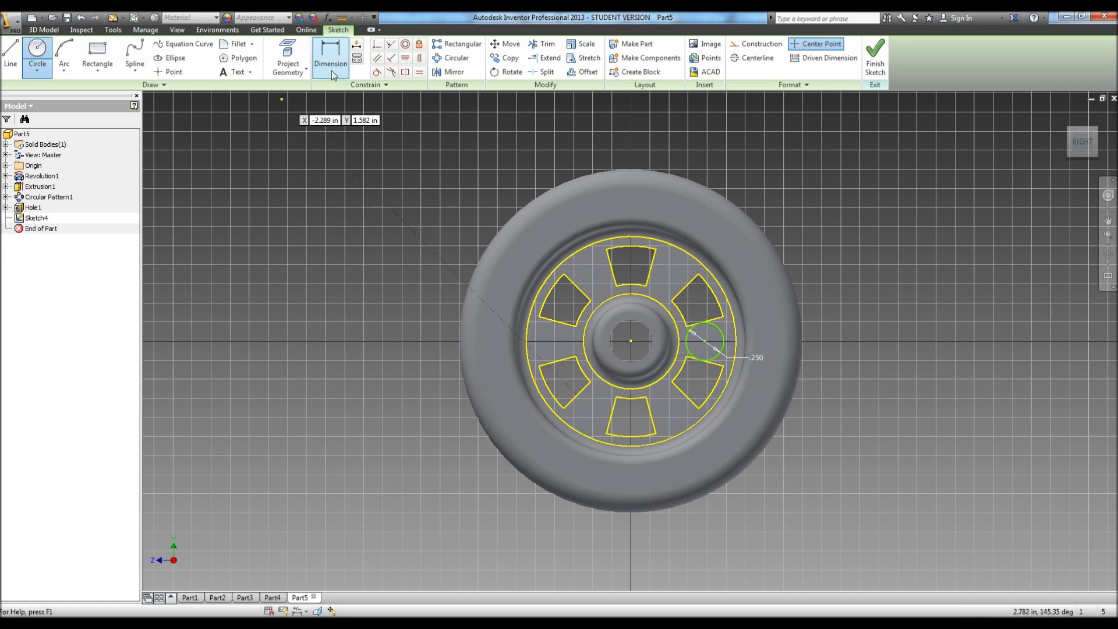
pyautogui.click(631, 340)
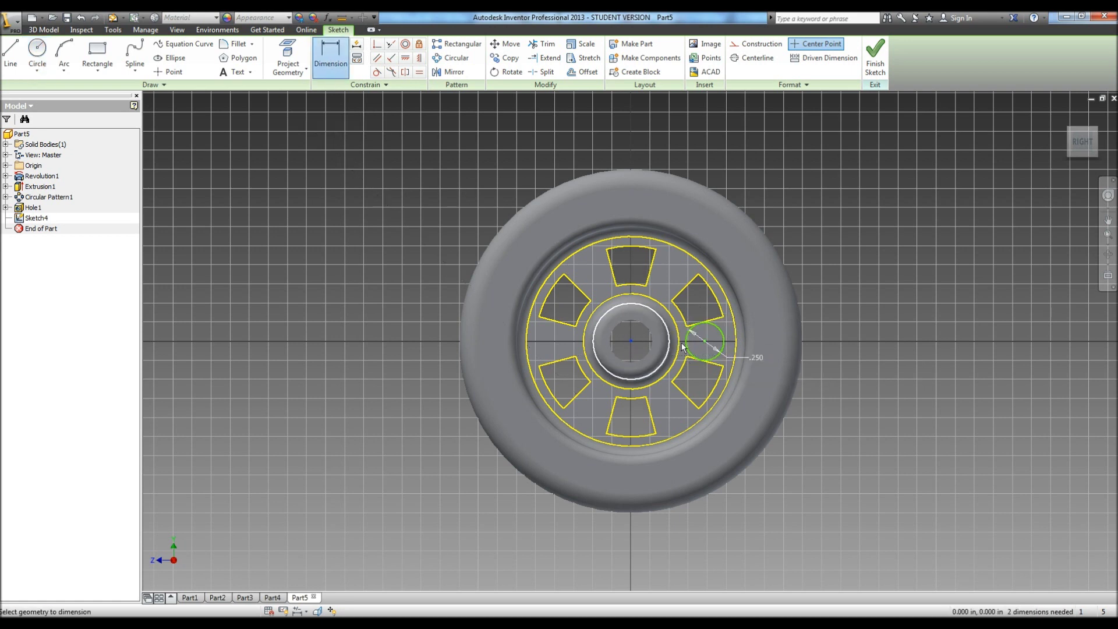
pyautogui.click(704, 340)
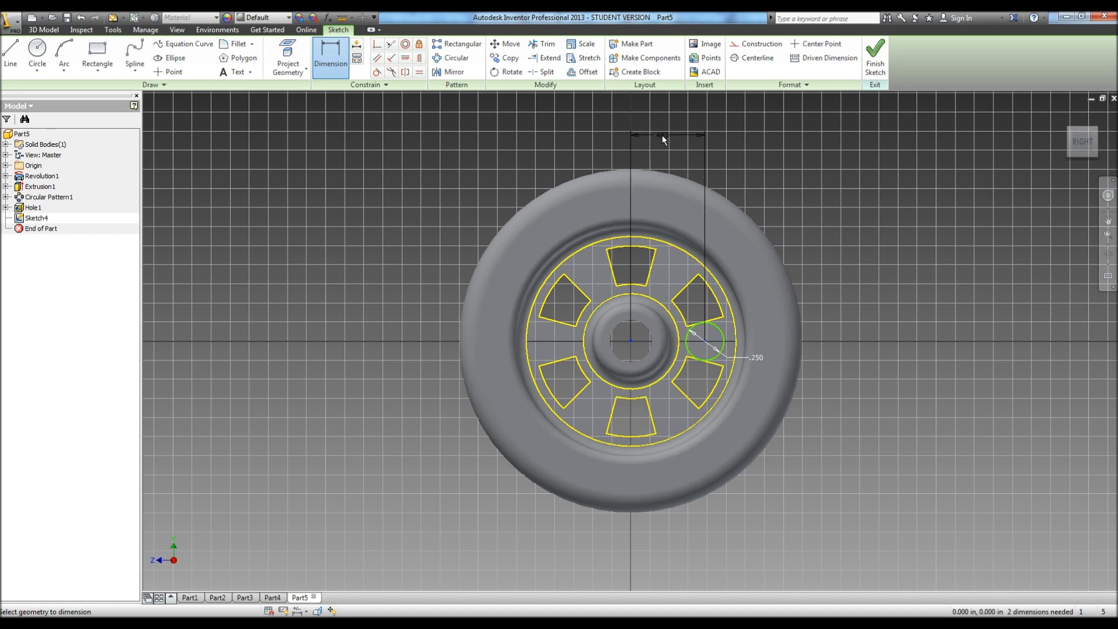
pyautogui.click(662, 134)
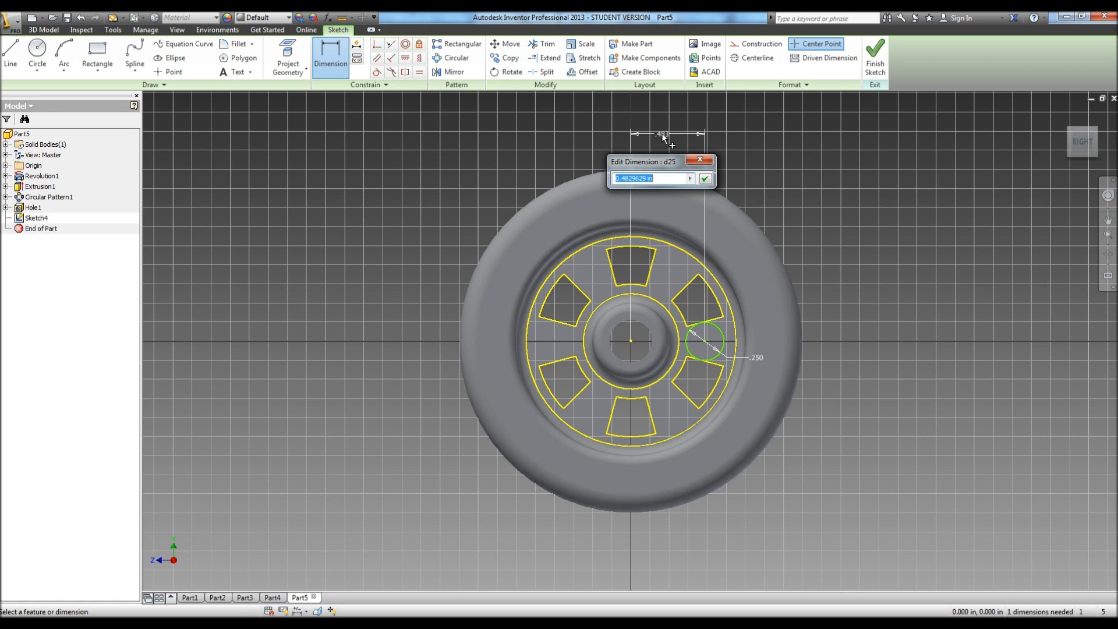
pyautogui.write('.7')
pyautogui.press('Return')
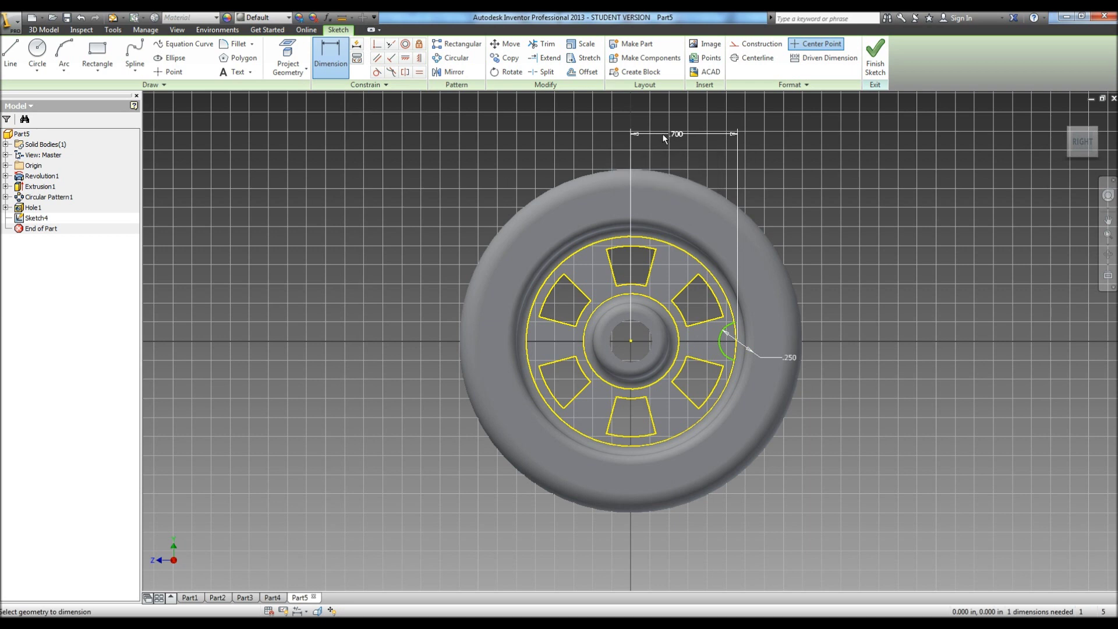
pyautogui.click(48, 54)
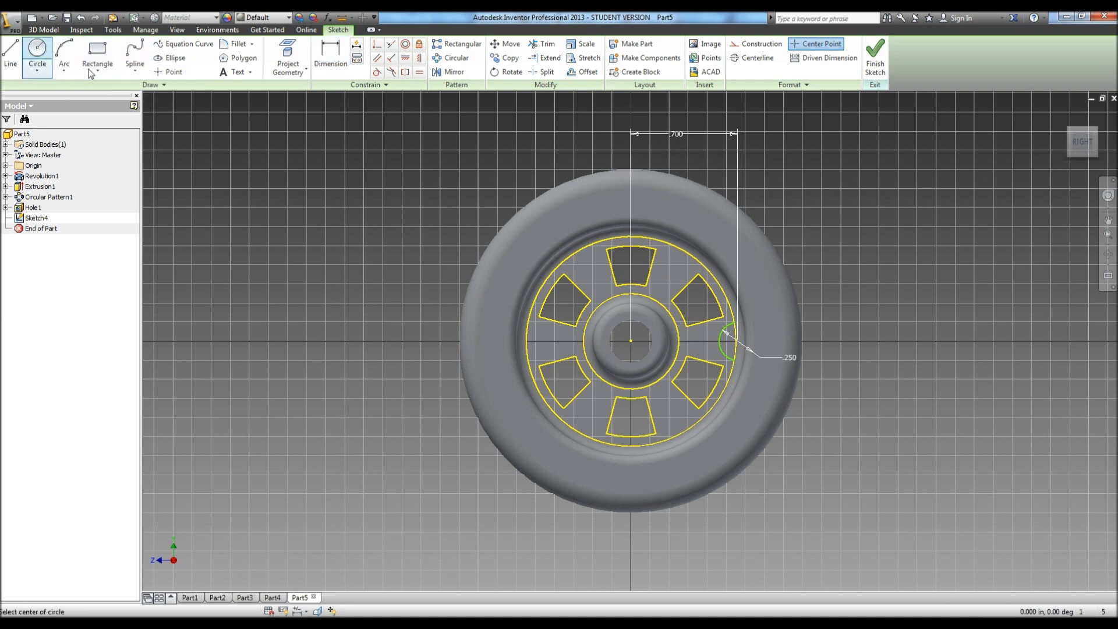
# Step: Add a 0.125 circle concentric with the 0.250 circle and finish Sketch4
pyautogui.click(738, 342)
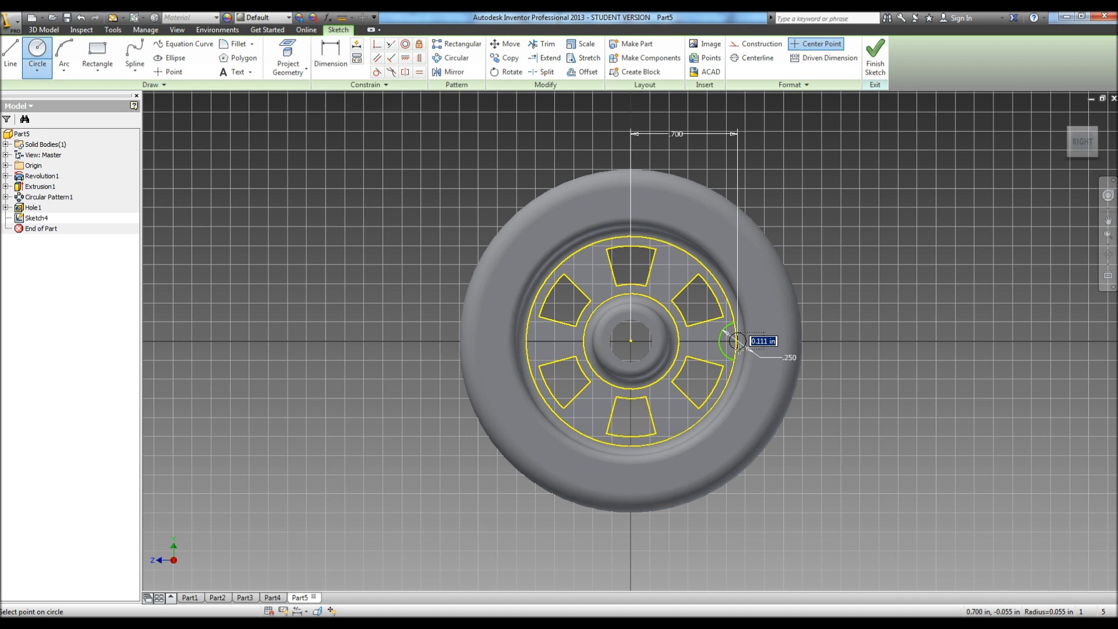
pyautogui.write('.125')
pyautogui.press('Return')
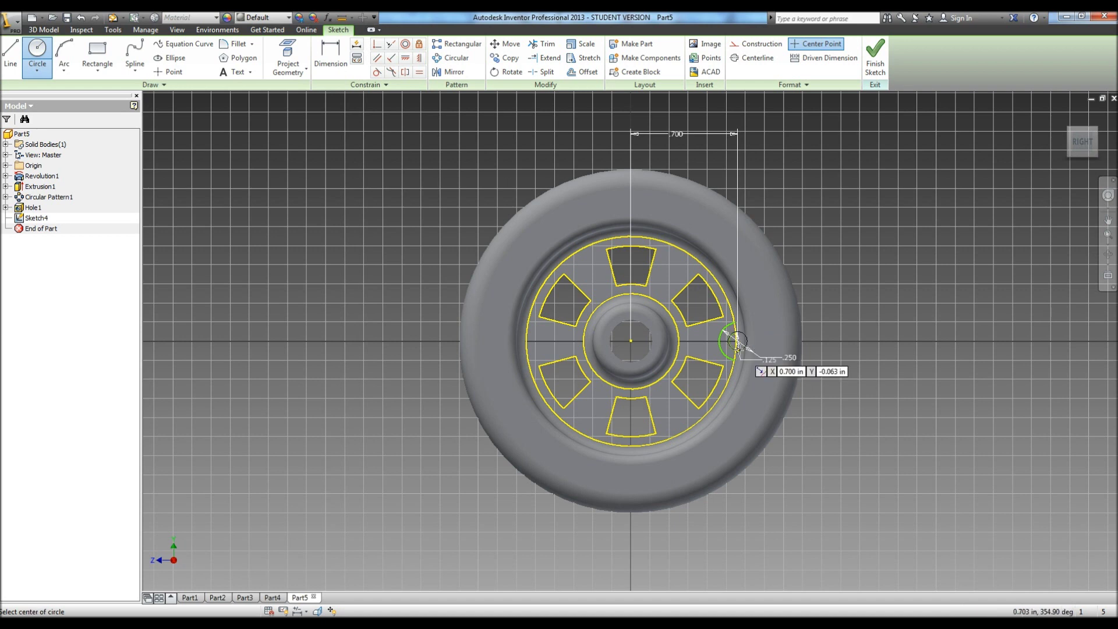
pyautogui.click(879, 61)
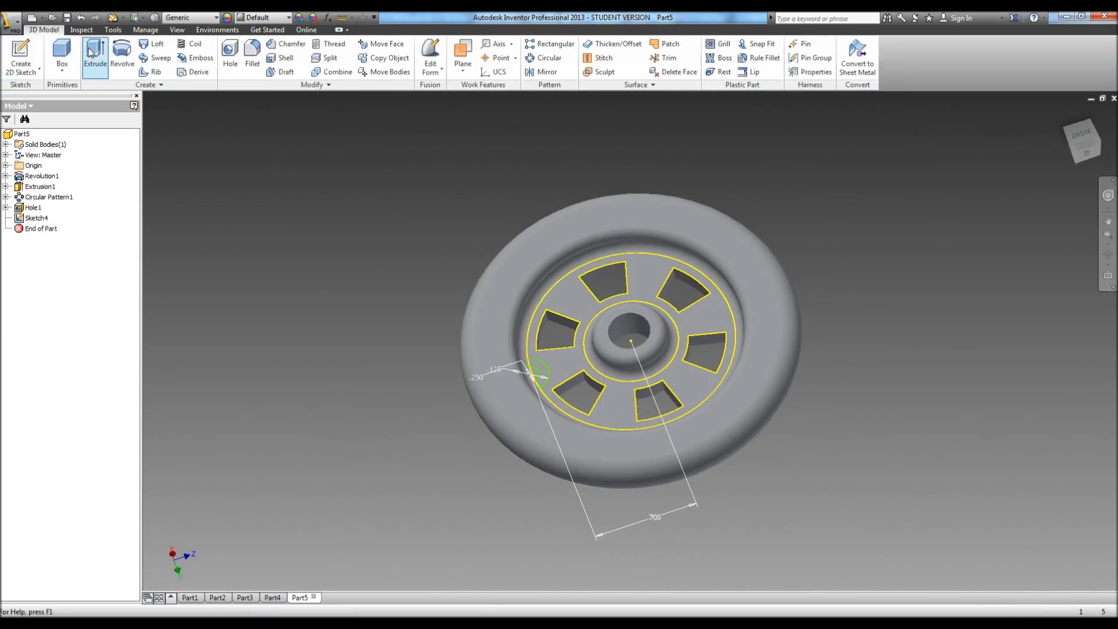
pyautogui.click(95, 54)
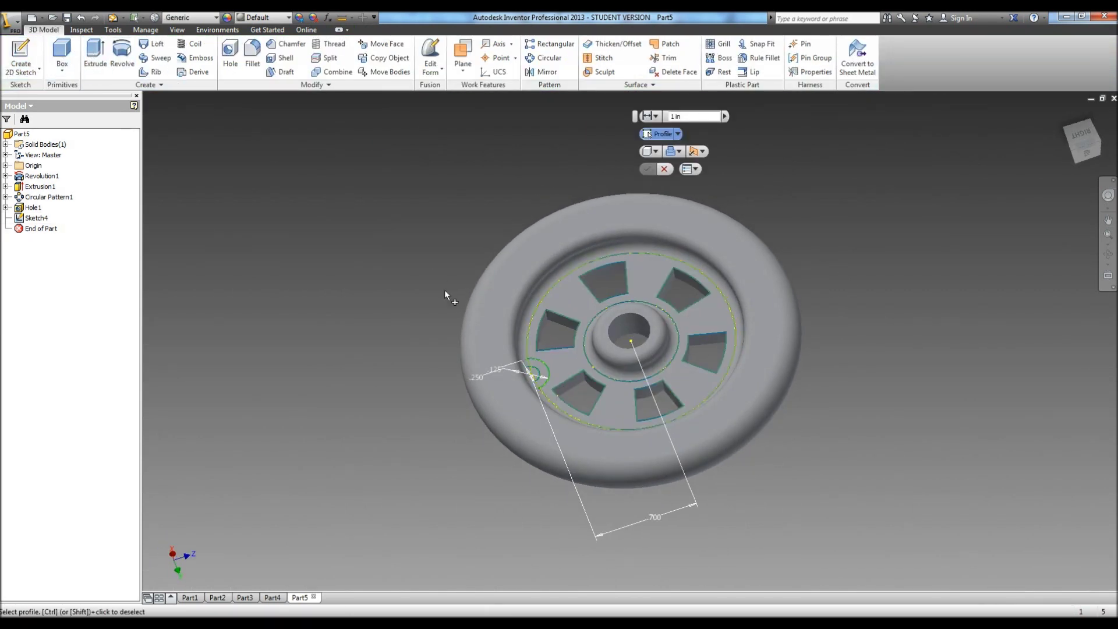
# Step: Extrude the small circle and surrounding ring .375 in as Extrusion2
pyautogui.scroll(5, 533, 382)
pyautogui.click(531, 387)
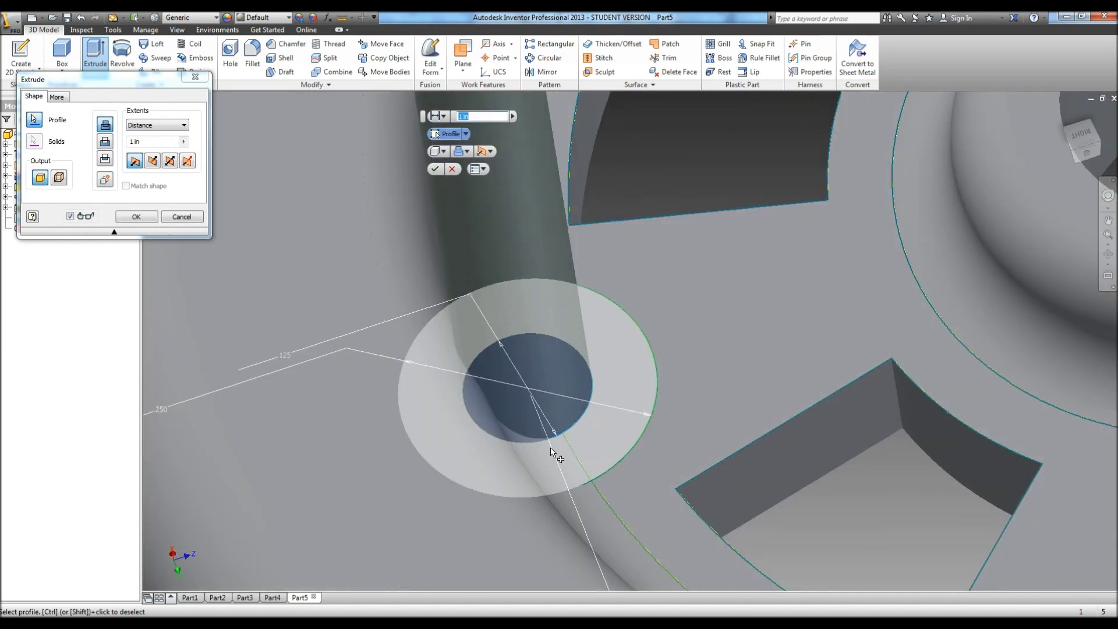
pyautogui.click(550, 453)
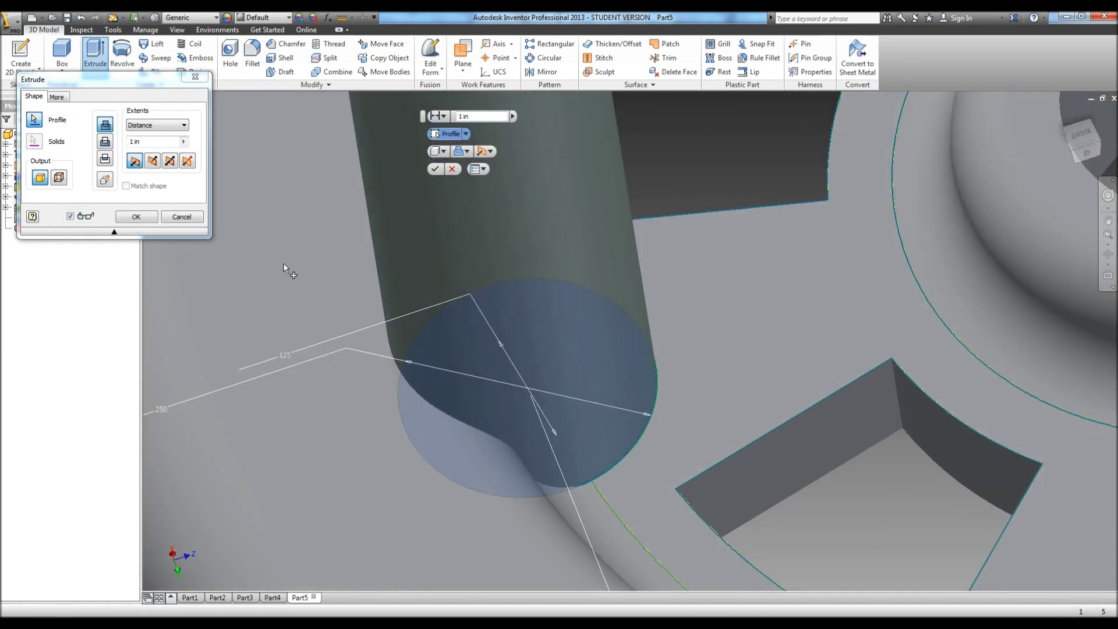
pyautogui.click(133, 141)
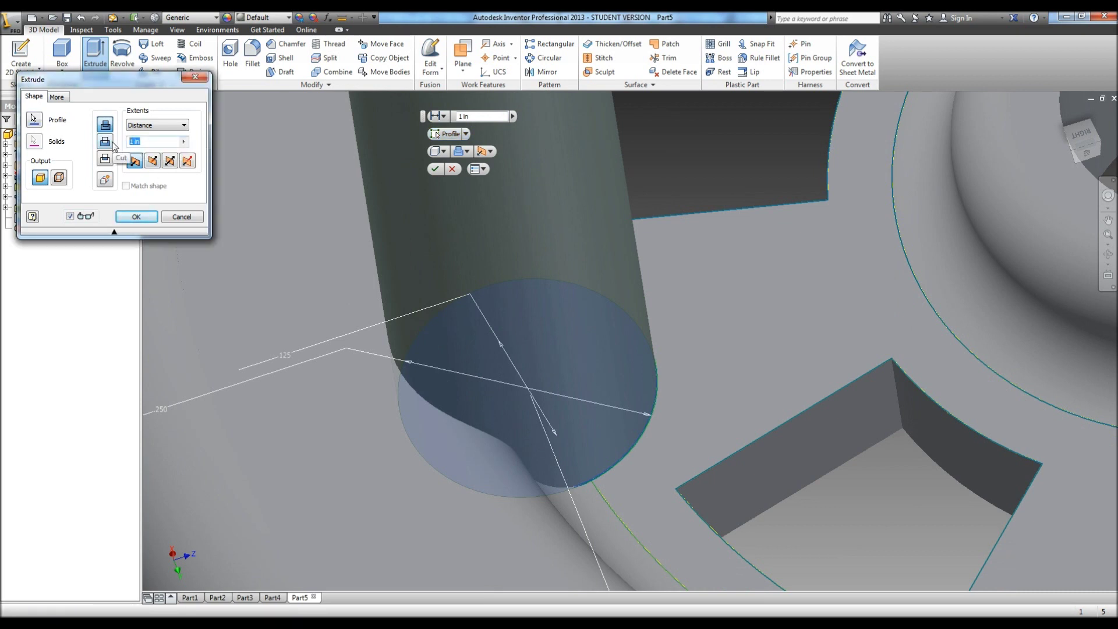
pyautogui.write('.37')
pyautogui.write('5')
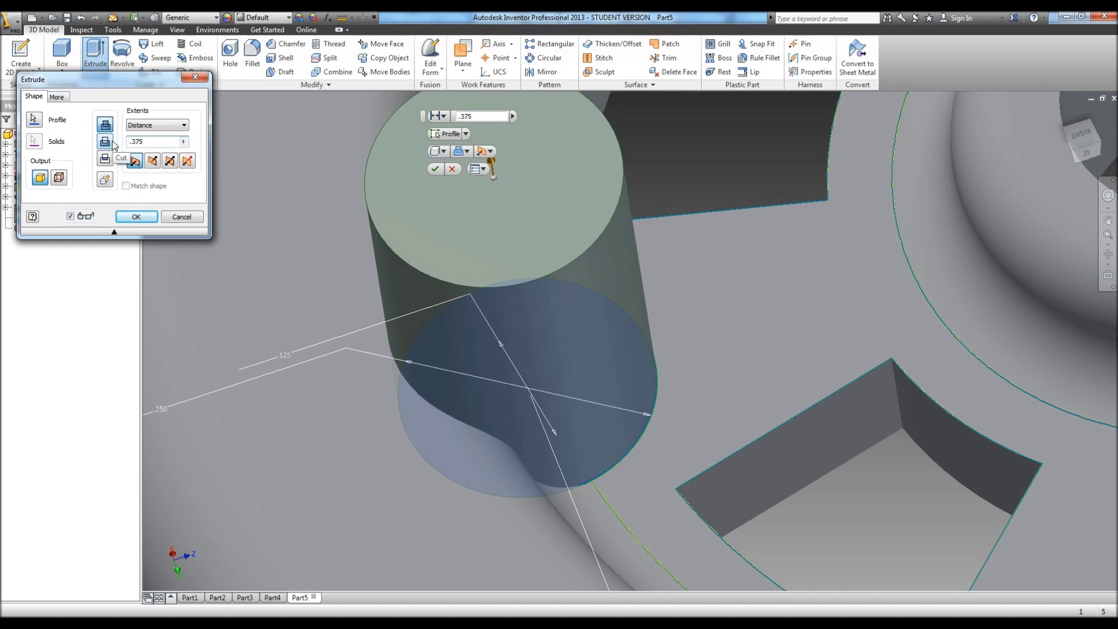
pyautogui.press('Return')
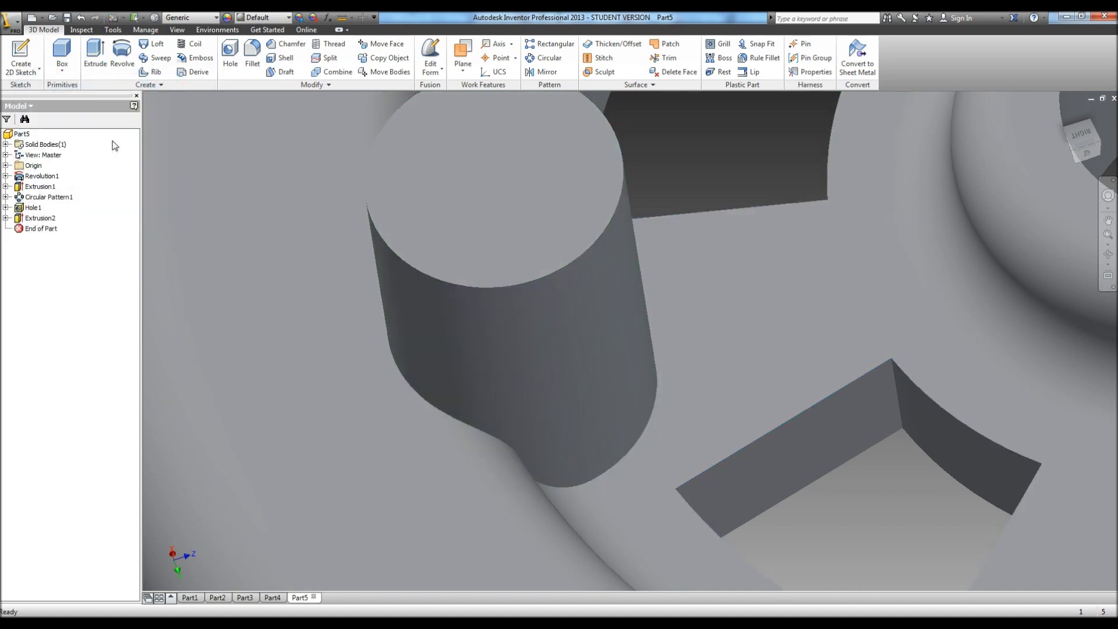
pyautogui.click(5, 218)
# Step: Share Sketch4 and extrude its inner circle .375+.125 in as Extrusion3
pyautogui.rightClick(32, 228)
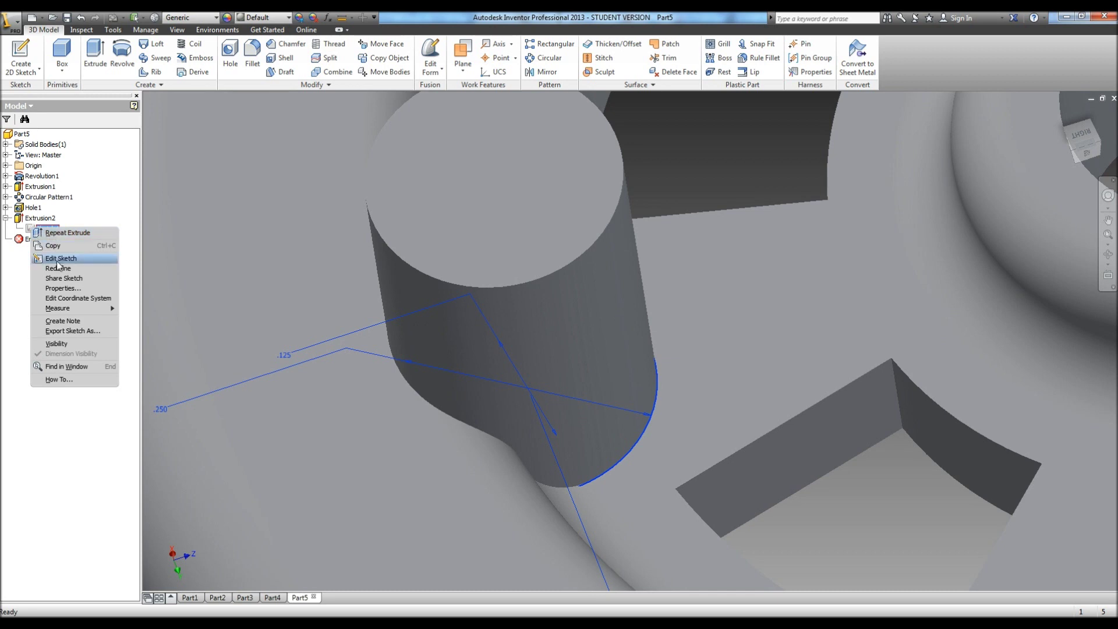
pyautogui.click(64, 278)
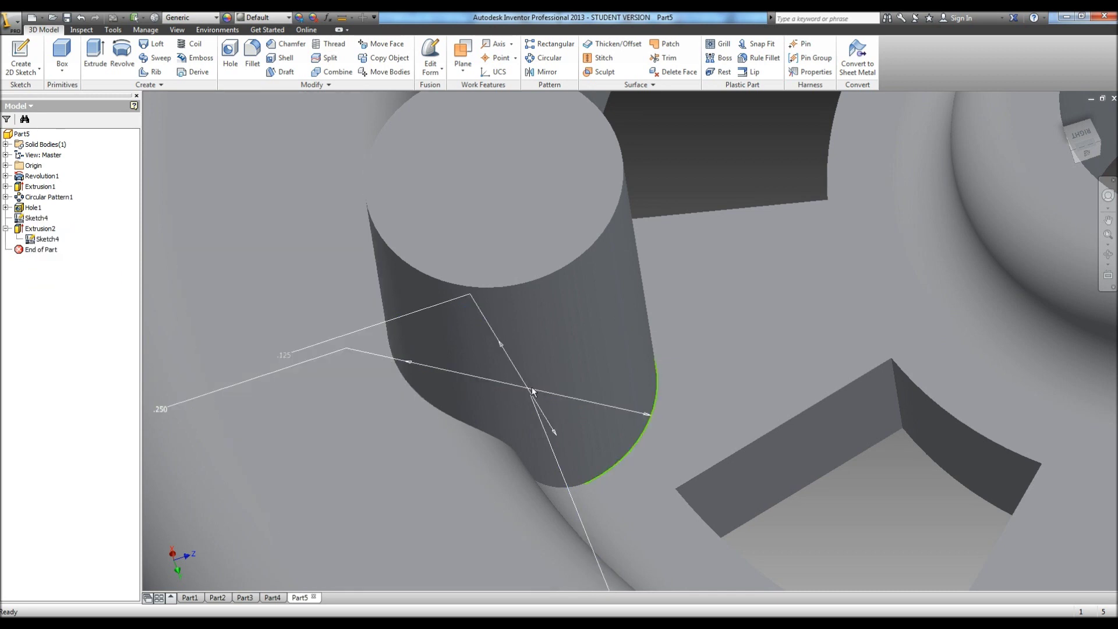
pyautogui.click(95, 55)
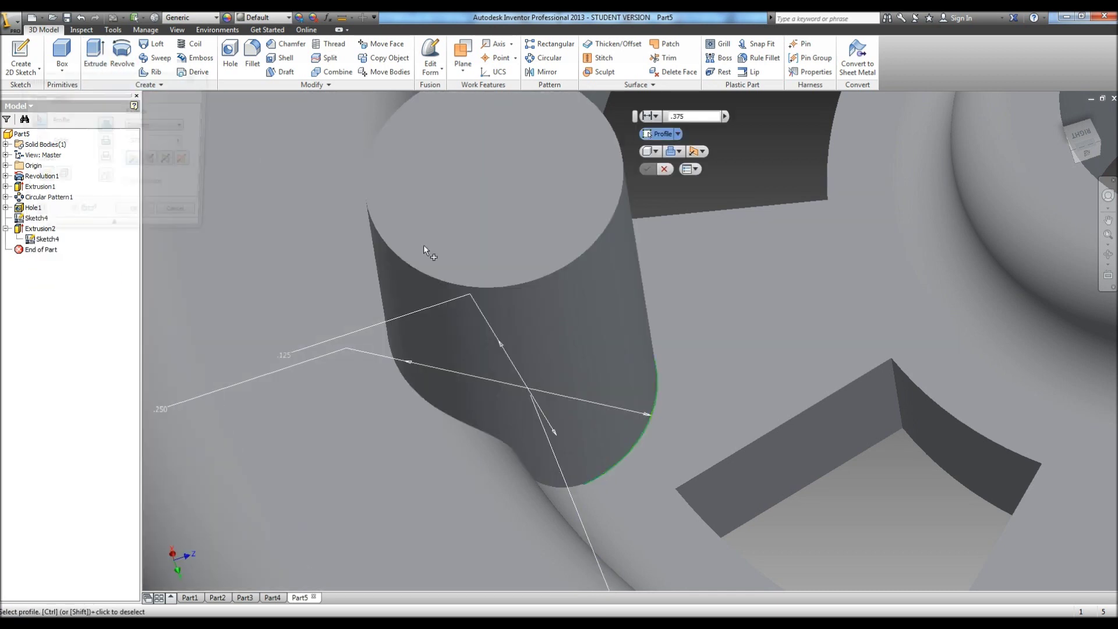
pyautogui.click(568, 387)
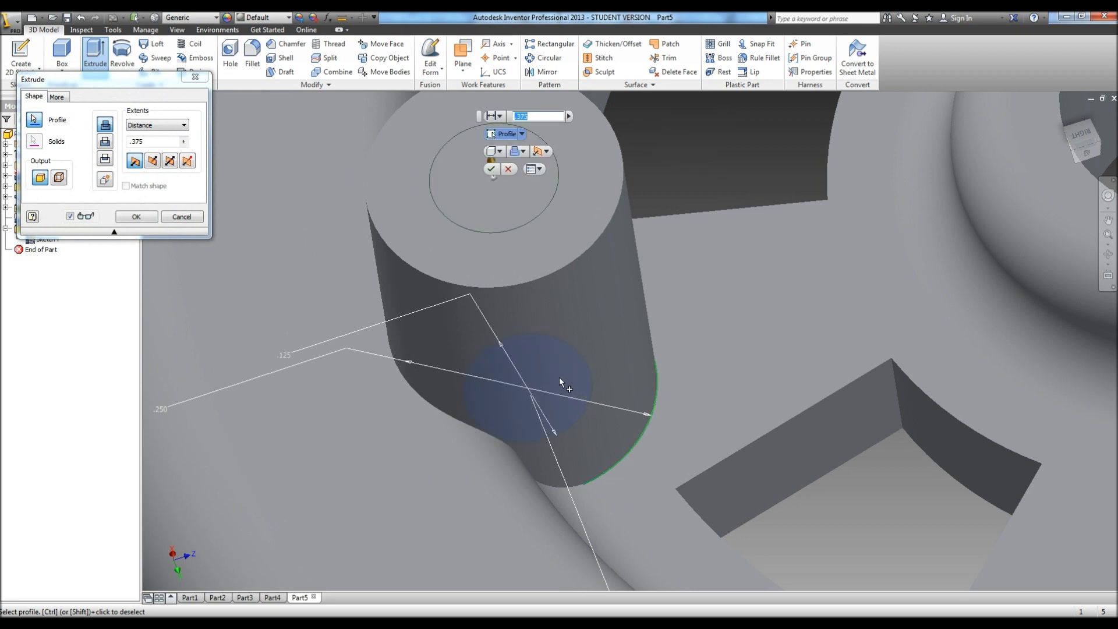
pyautogui.click(155, 143)
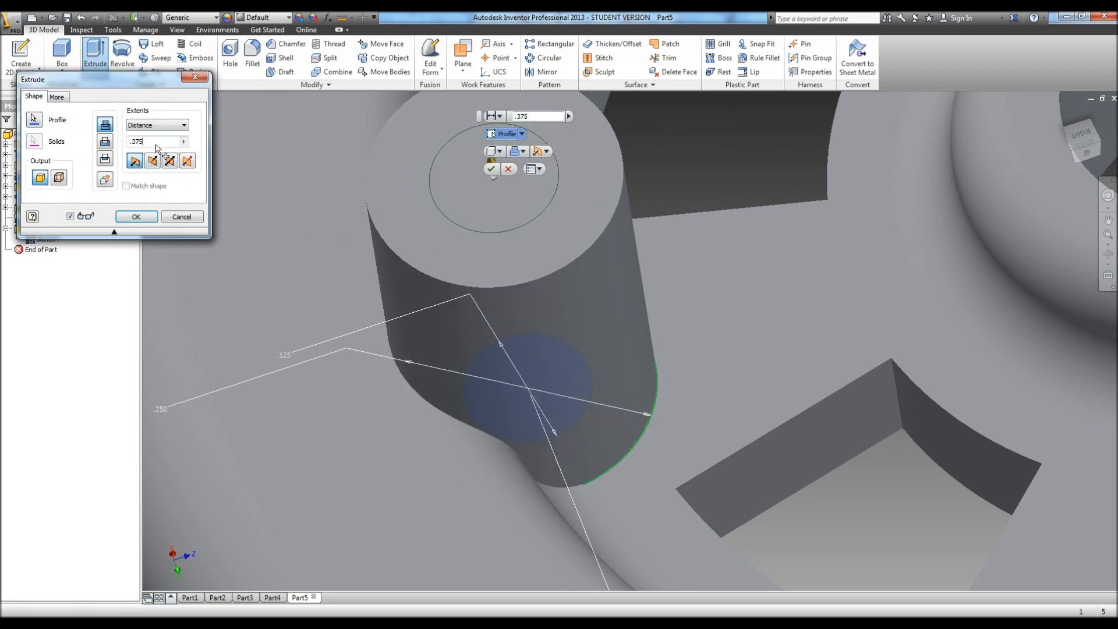
pyautogui.write('+')
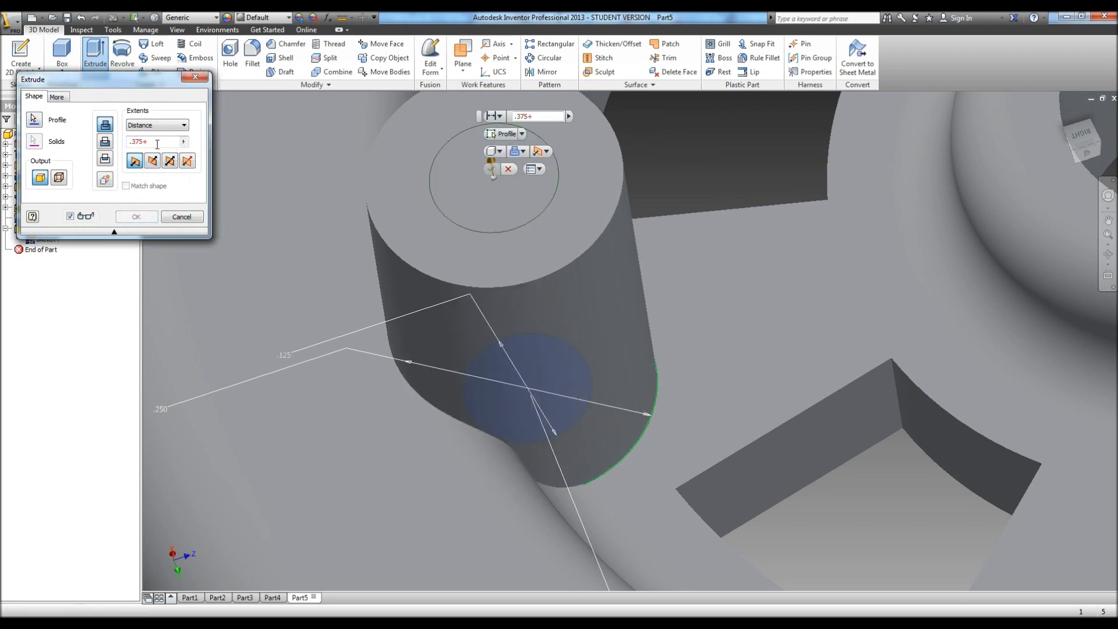
pyautogui.write('.125')
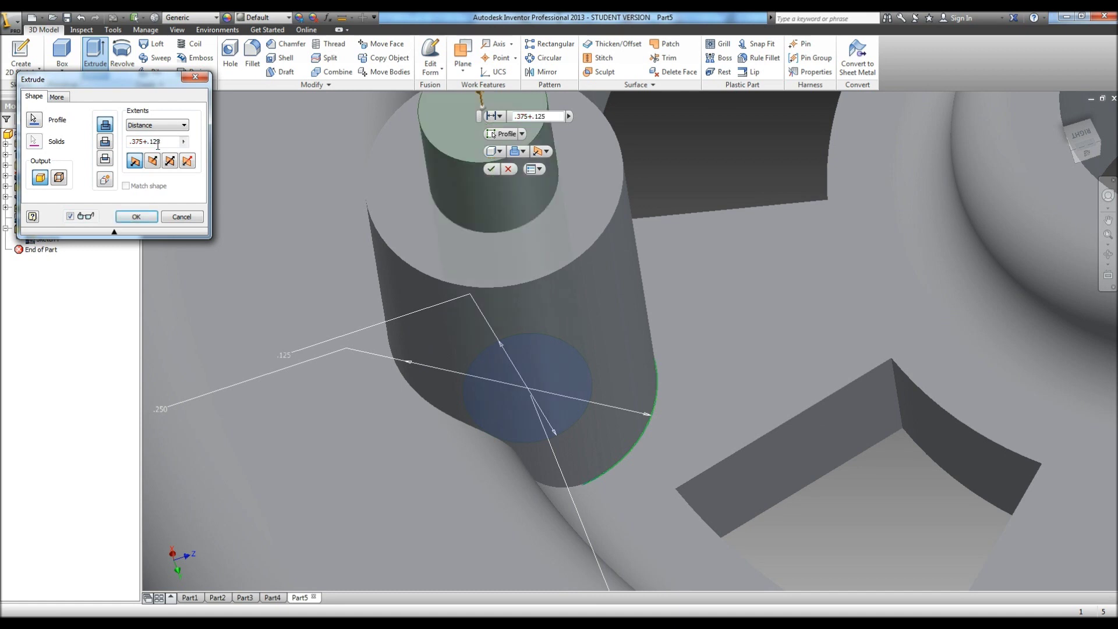
pyautogui.click(136, 217)
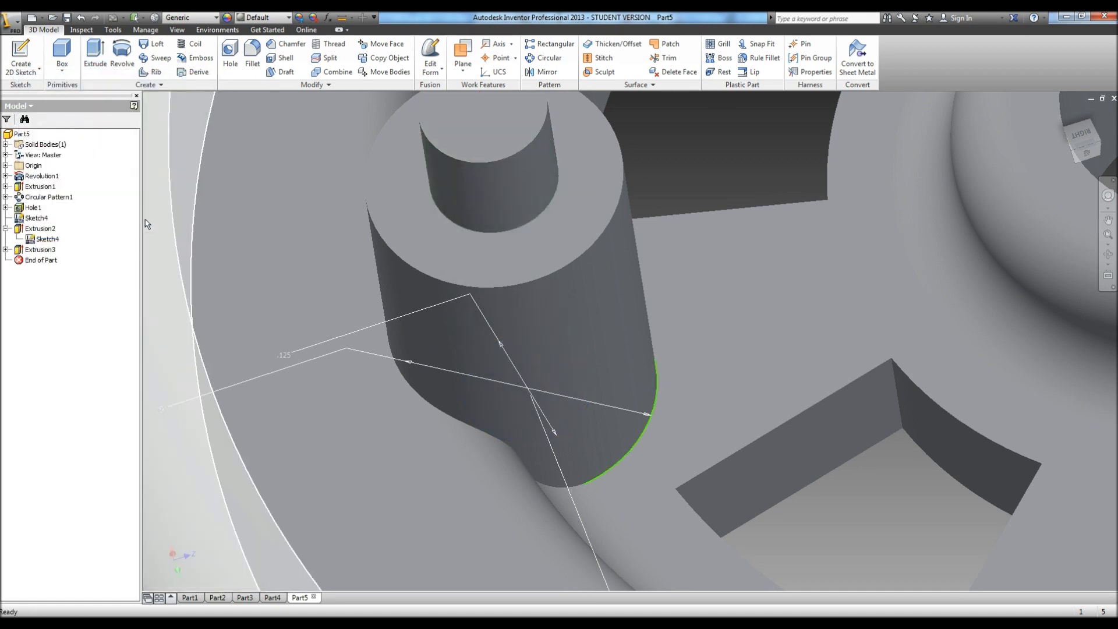
# Step: Sketch a centre point on the narrow pin's top face
pyautogui.click(21, 53)
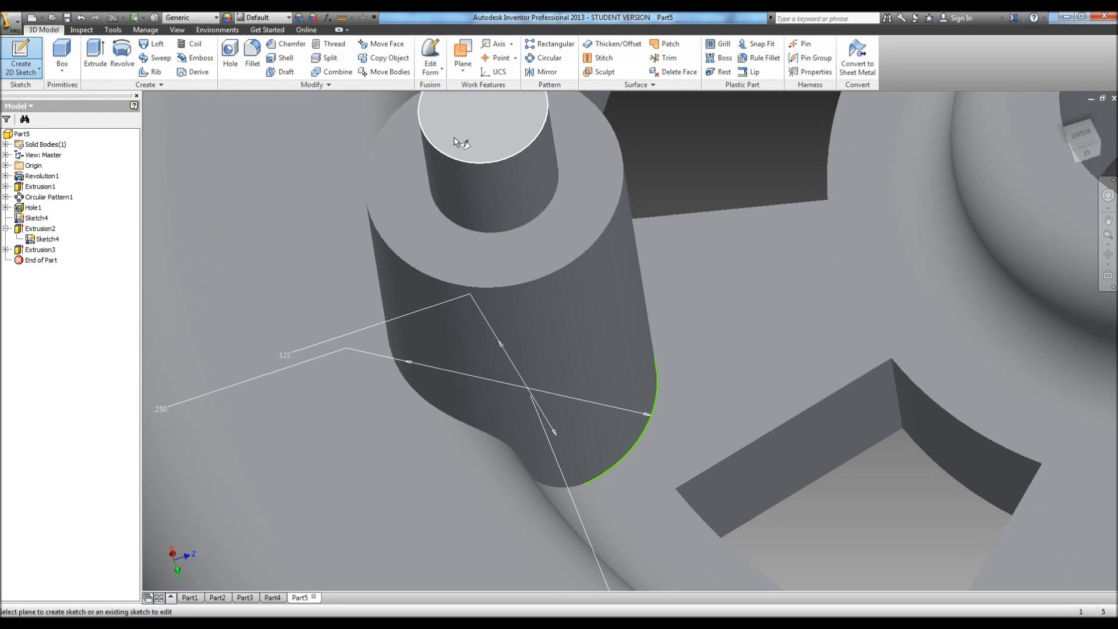
pyautogui.click(453, 130)
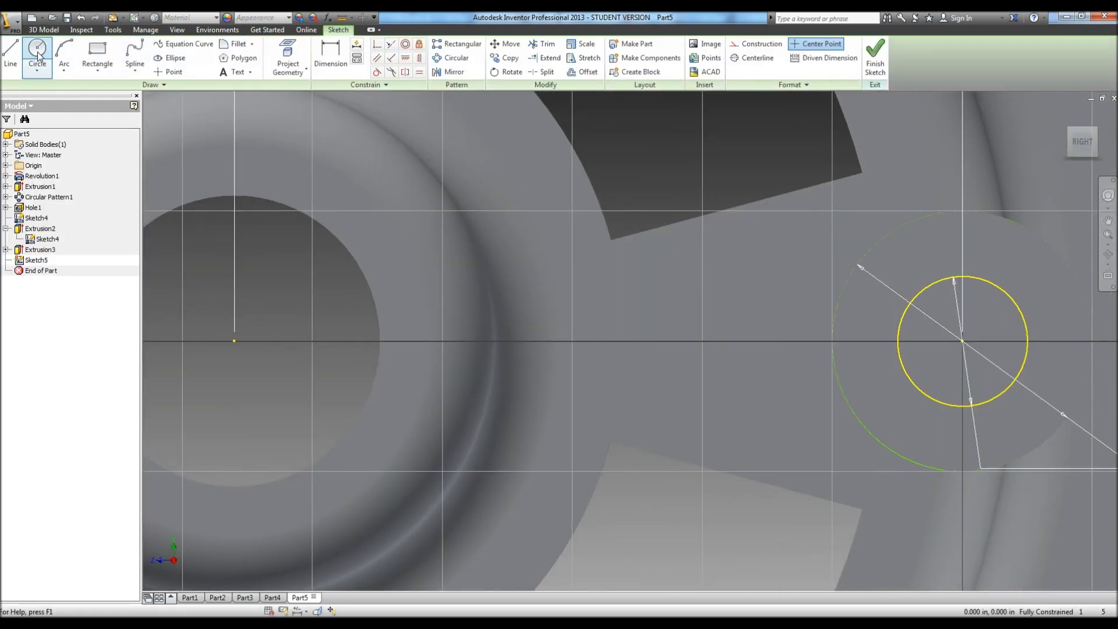
pyautogui.click(177, 74)
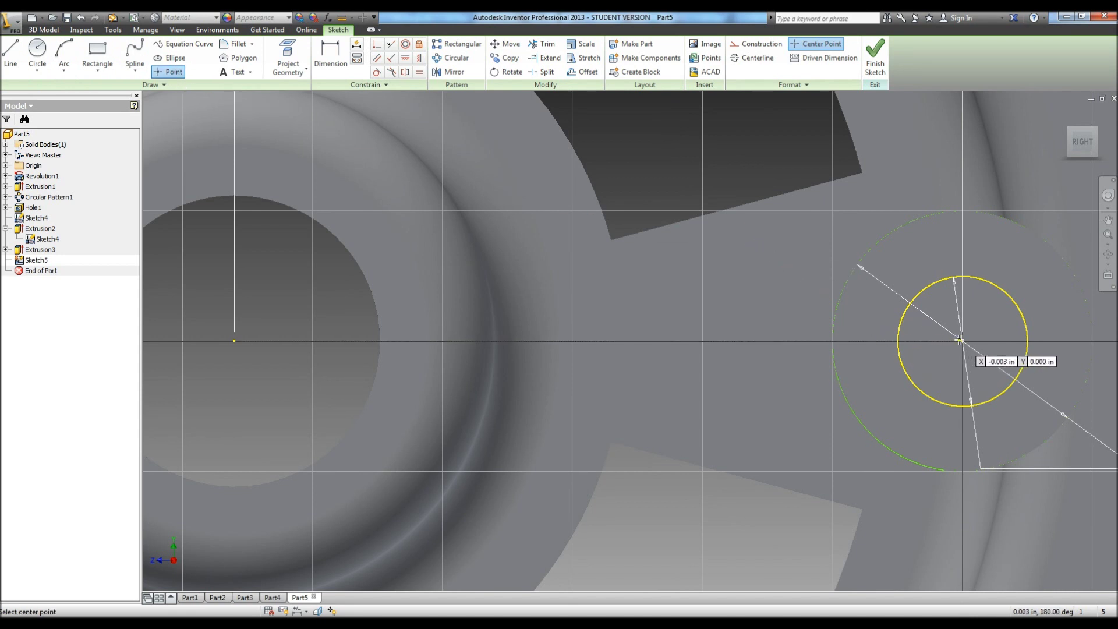
pyautogui.click(876, 58)
# Step: Drill a .0625 in hole to a Distance depth of .25 at that point
pyautogui.click(230, 57)
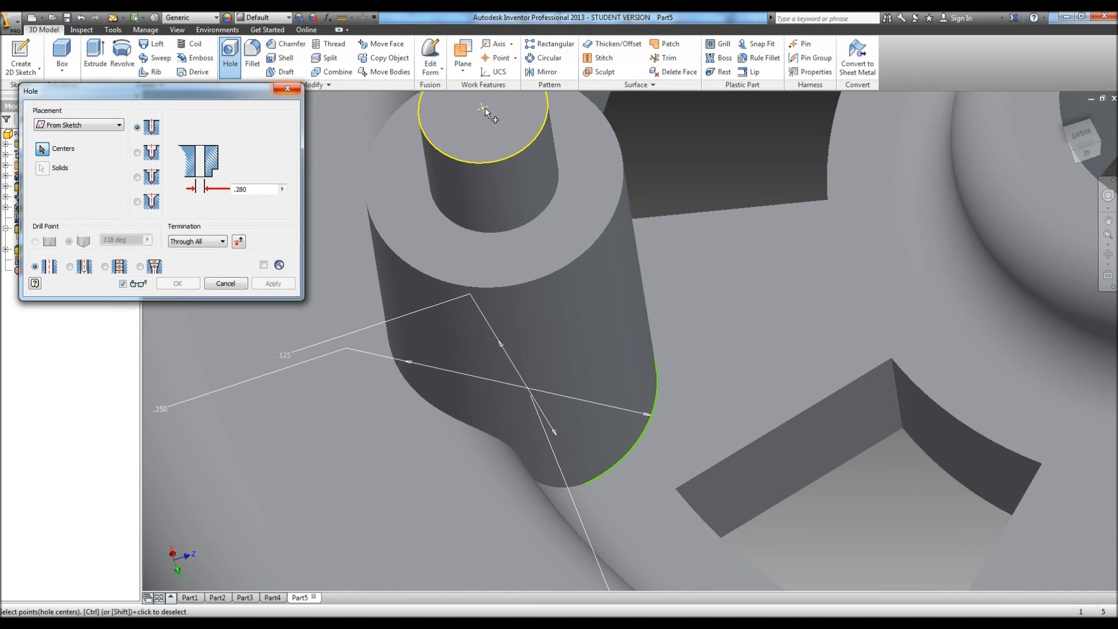
pyautogui.click(483, 108)
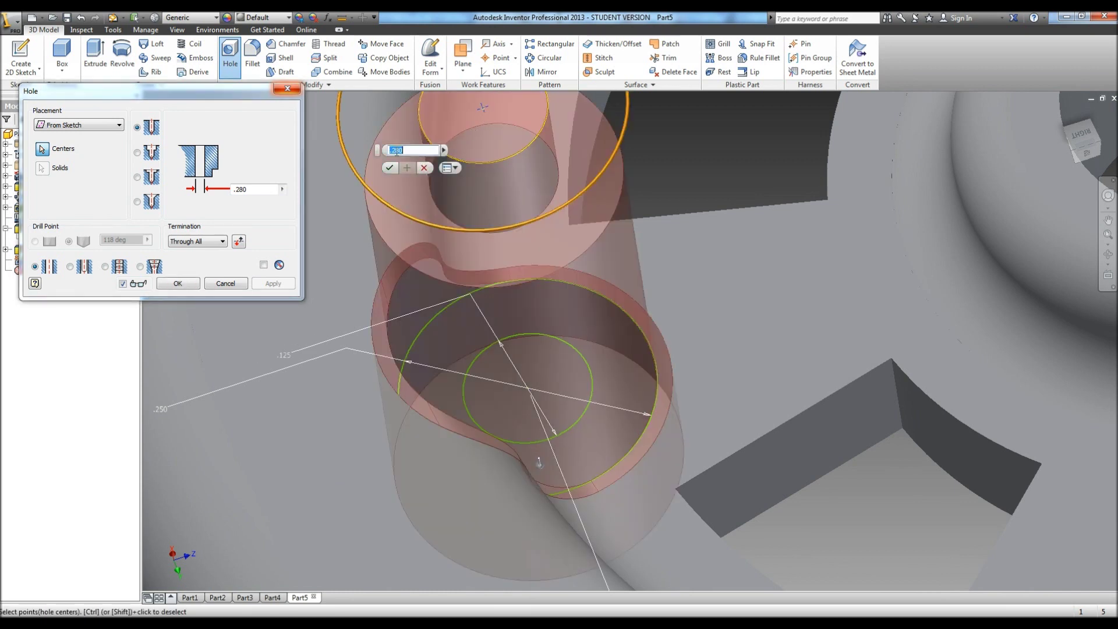
pyautogui.click(253, 188)
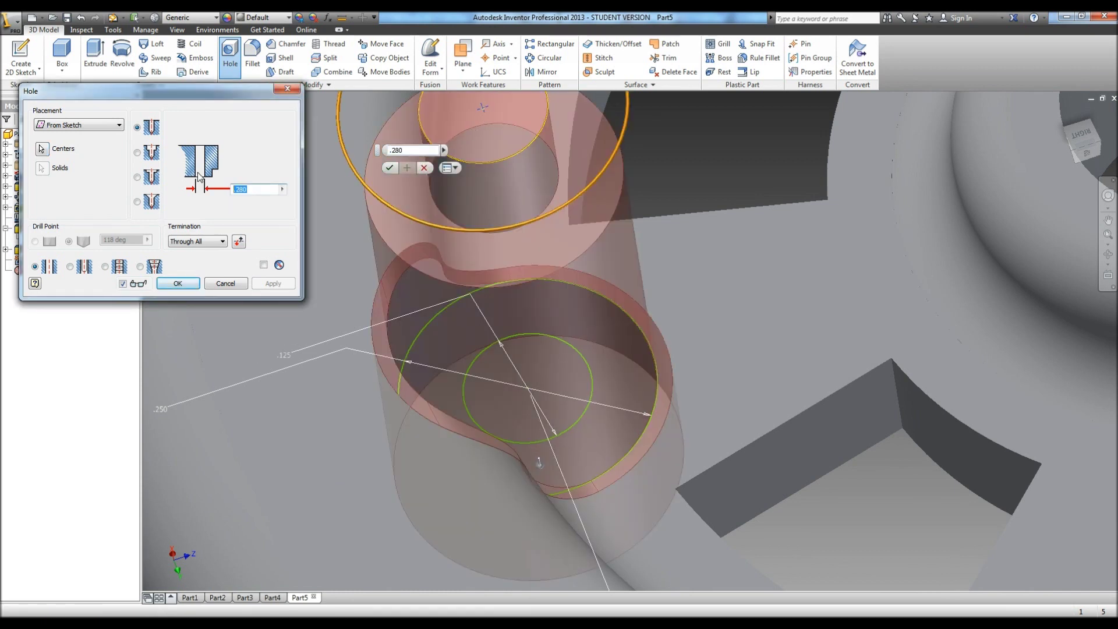
pyautogui.write('.')
pyautogui.click(208, 241)
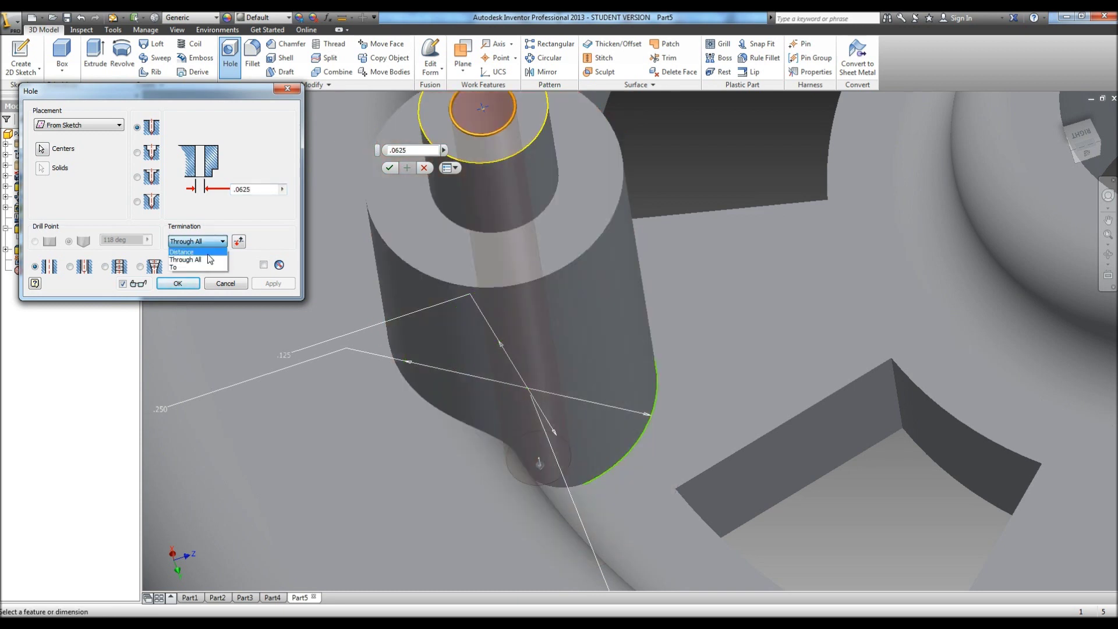
pyautogui.click(182, 252)
pyautogui.click(256, 161)
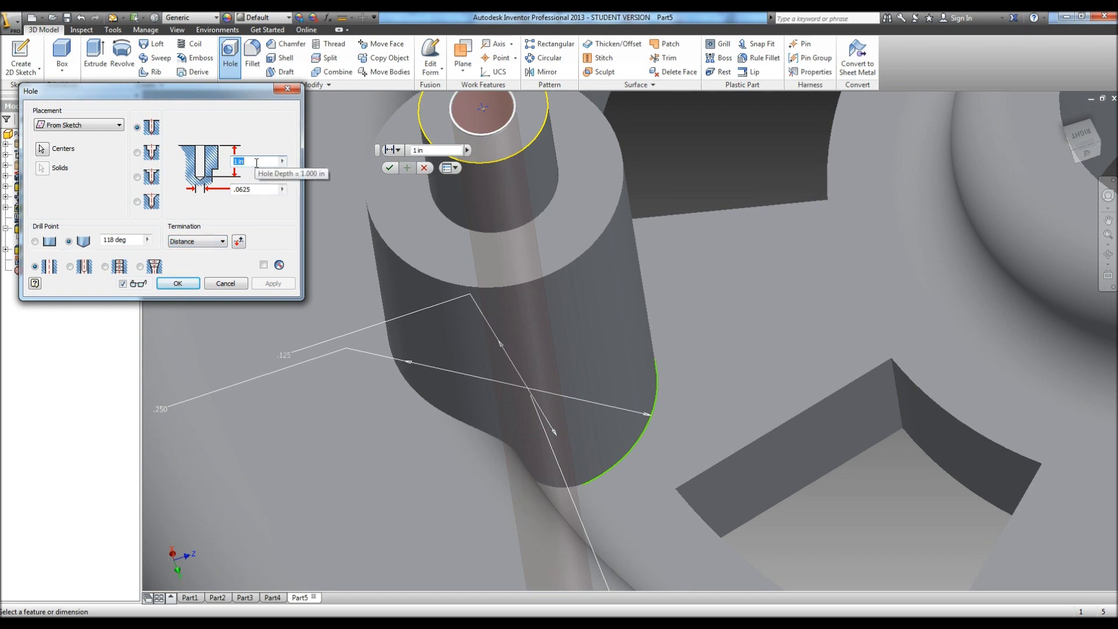
pyautogui.write('.25')
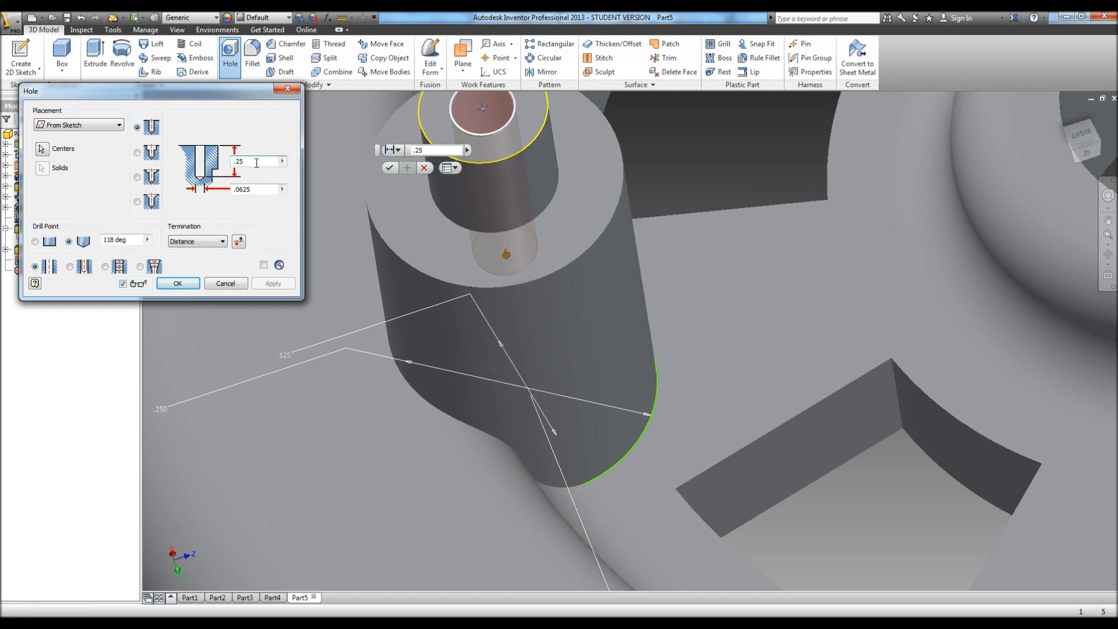
pyautogui.click(186, 283)
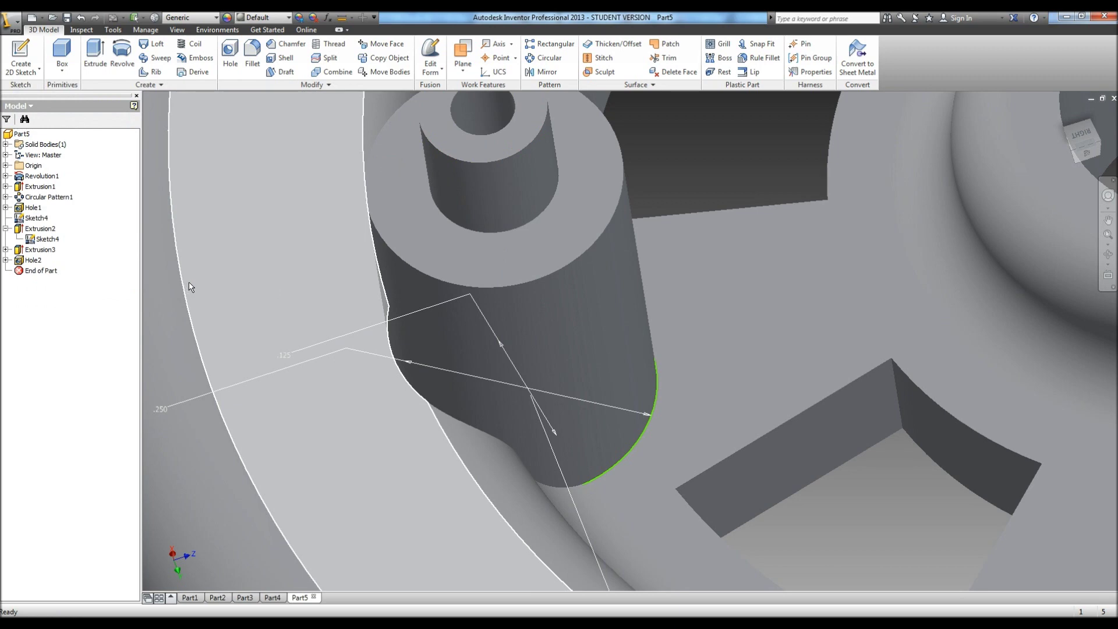
pyautogui.click(1080, 146)
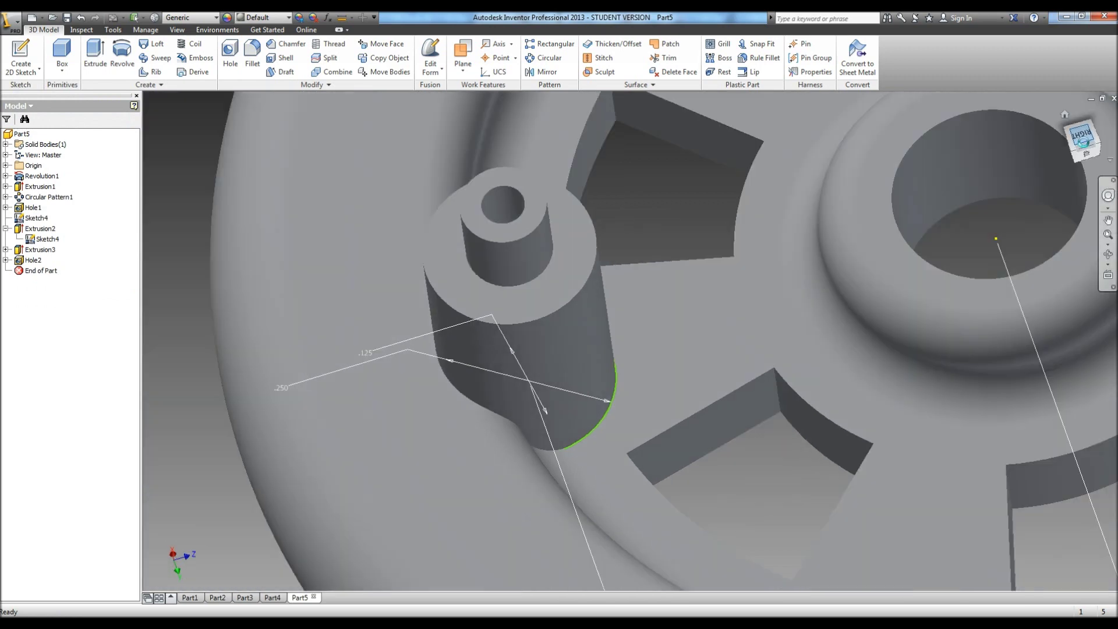
pyautogui.click(1109, 255)
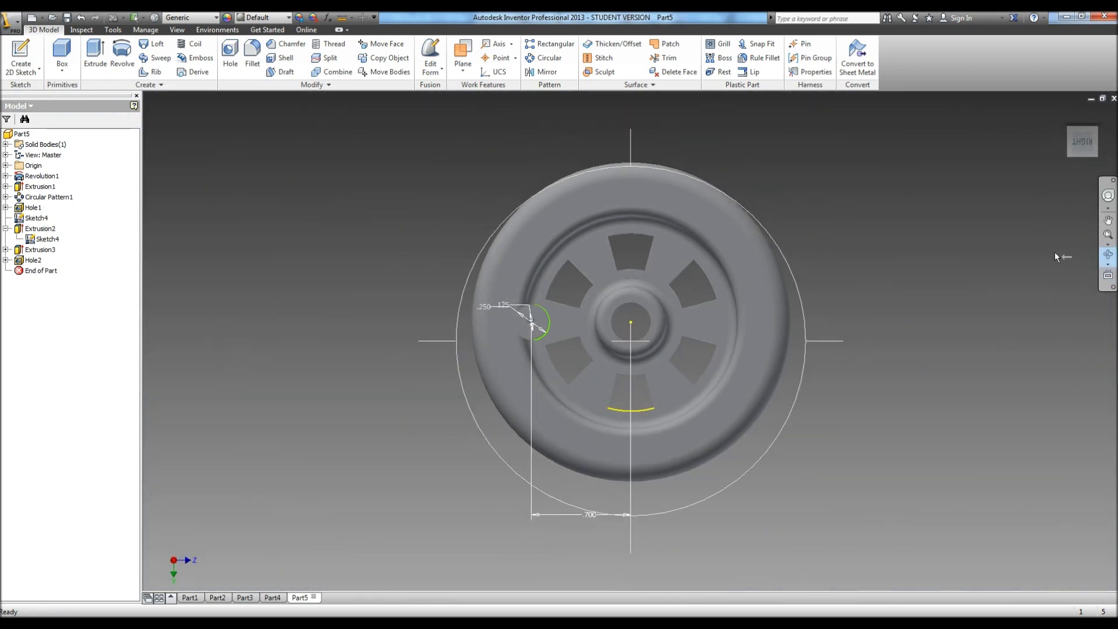
pyautogui.moveTo(618, 355); pyautogui.dragTo(579, 188)
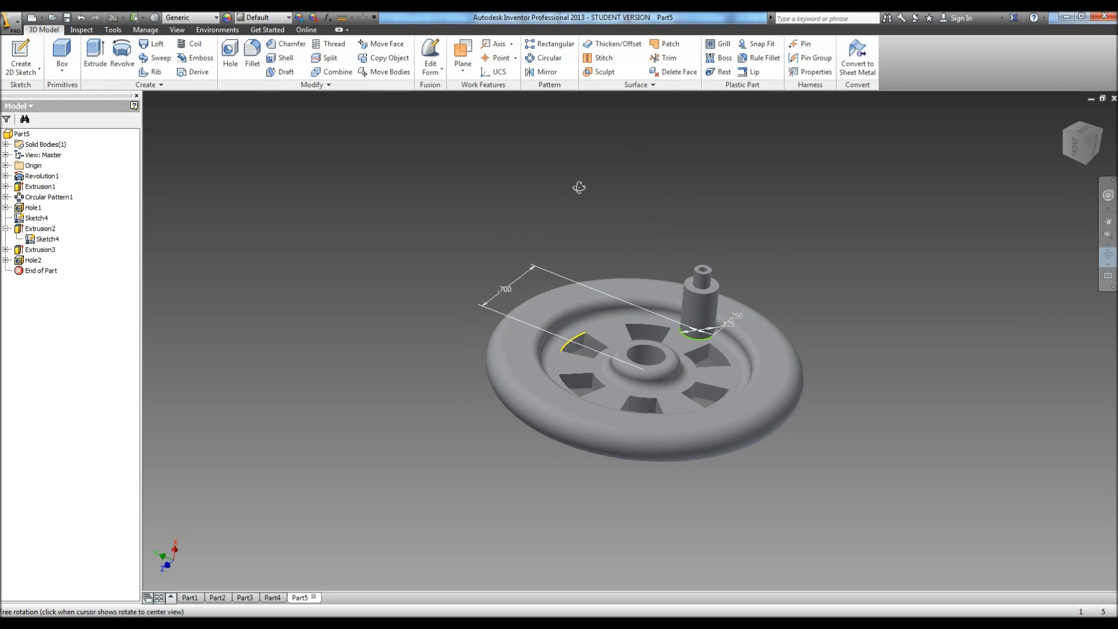
pyautogui.moveTo(579, 187); pyautogui.dragTo(574, 190)
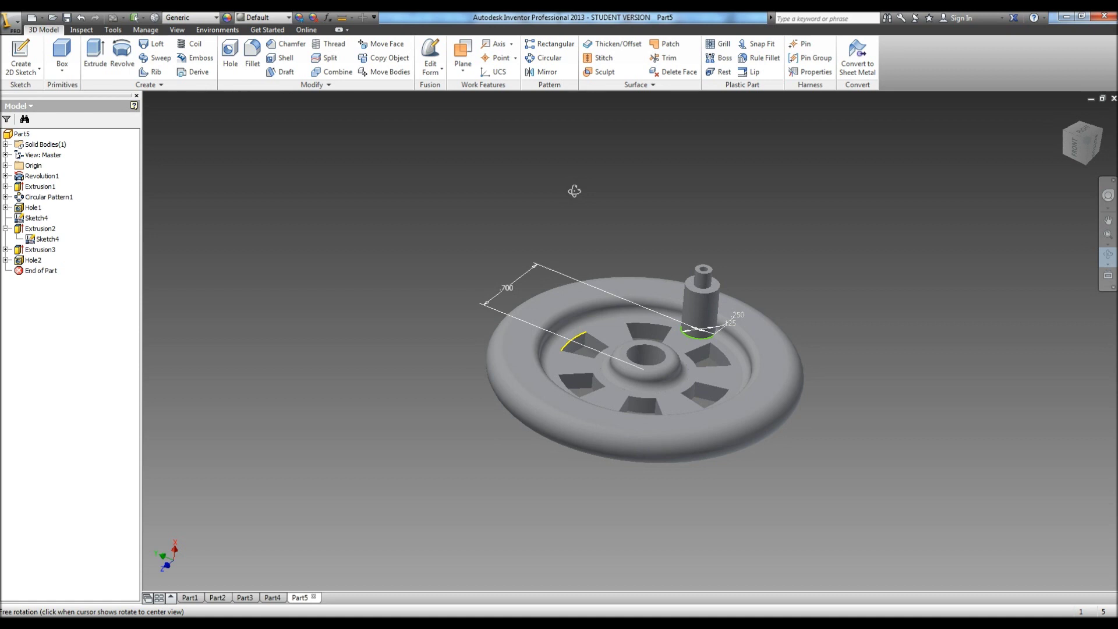
pyautogui.moveTo(574, 190)
pyautogui.mouseDown()
pyautogui.moveTo(492, 290)
pyautogui.moveTo(464, 299)
pyautogui.mouseUp()
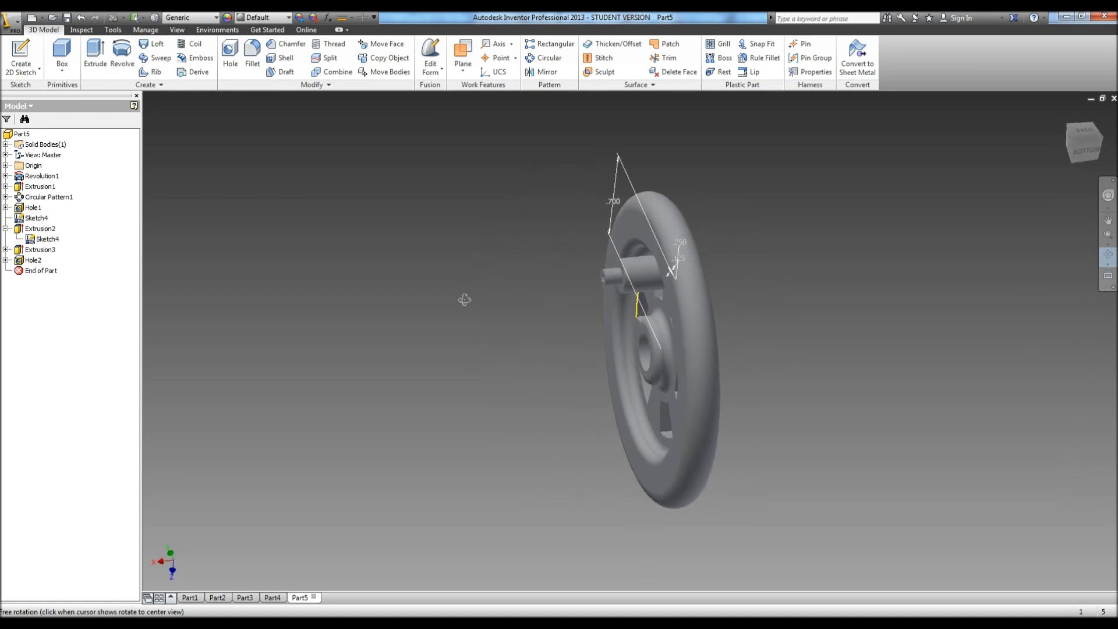